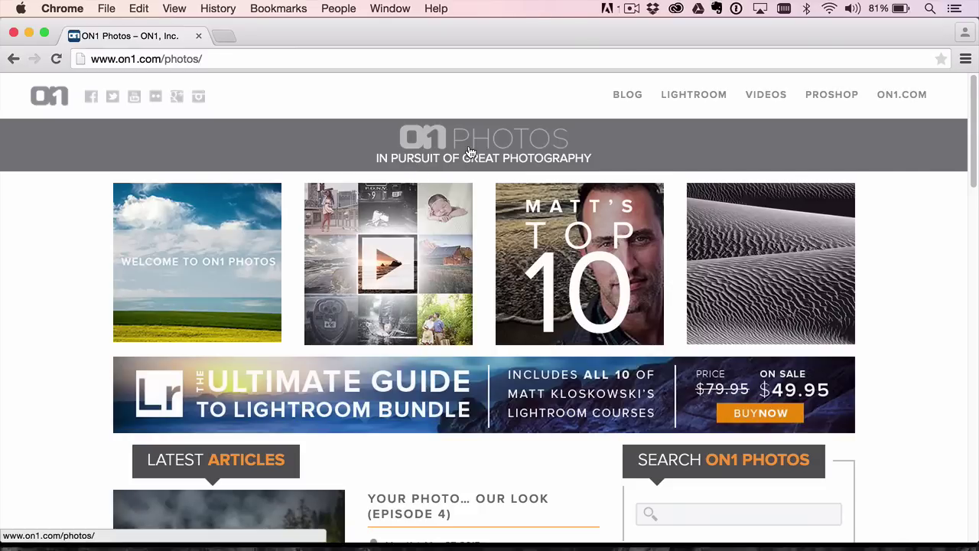
Open IMG_3352.CR2 in Develop and reset its highlights, shadows, whites and blacks to 0
{"action": "mouse_move", "coordinate": [770, 101]}
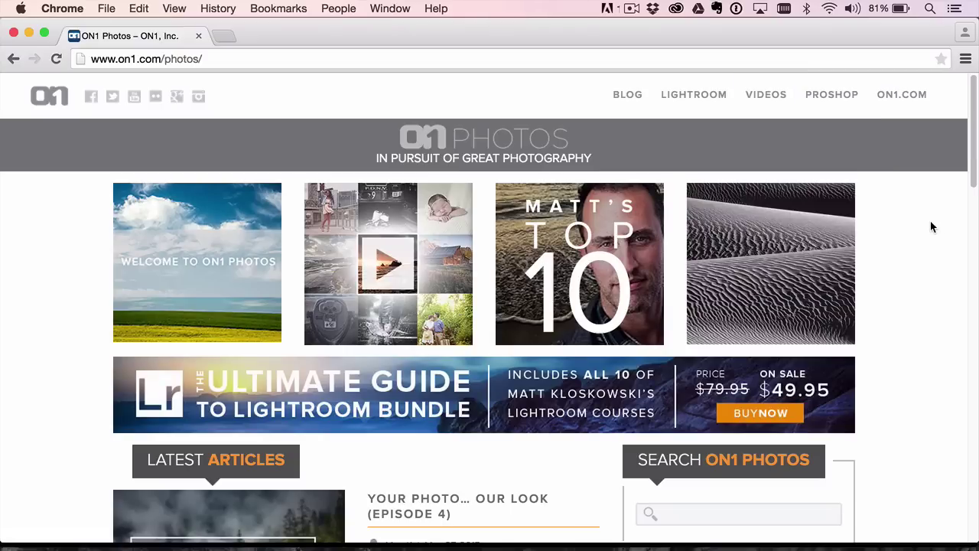
{"action": "mouse_move", "coordinate": [834, 198]}
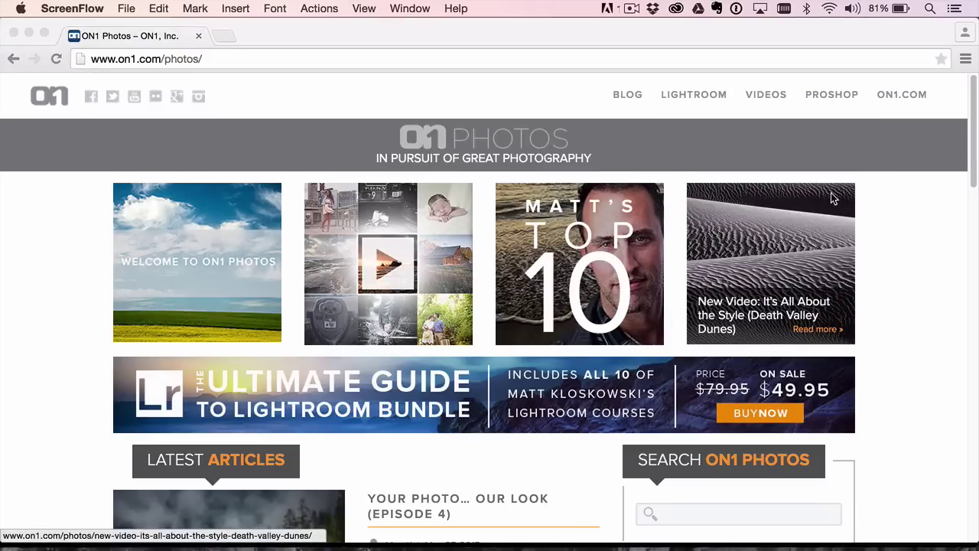
{"action": "key", "text": "super+Tab"}
{"action": "key", "text": "super+Tab"}
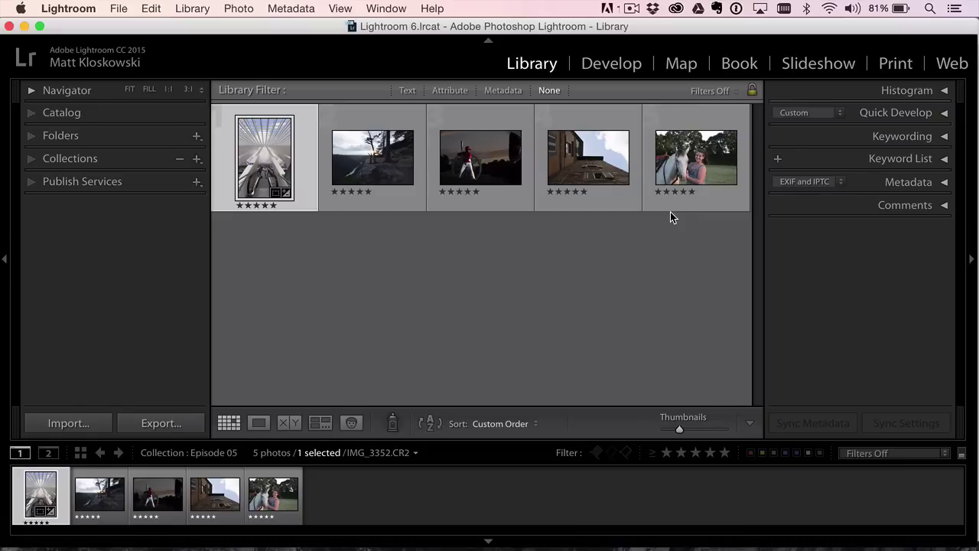
{"action": "double_click", "coordinate": [254, 159]}
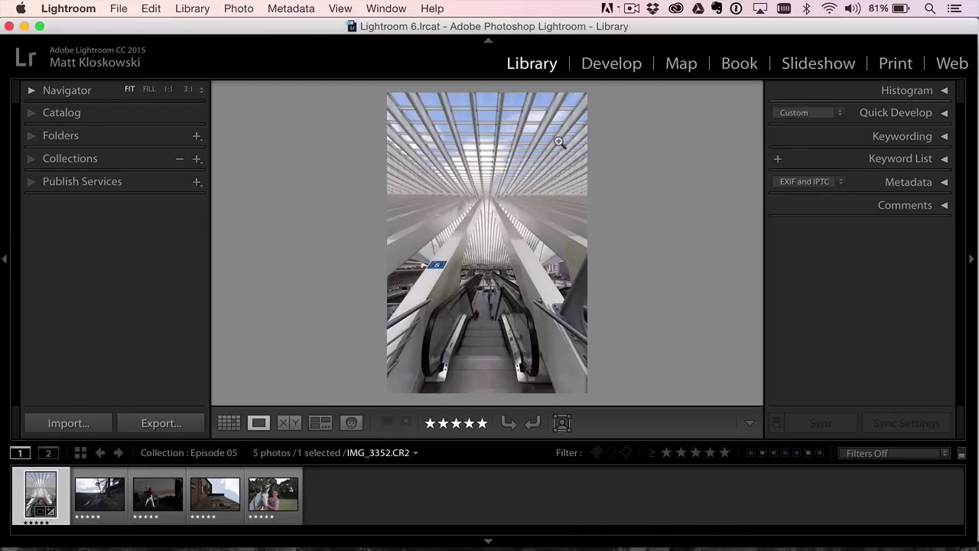
{"action": "left_click", "coordinate": [605, 67]}
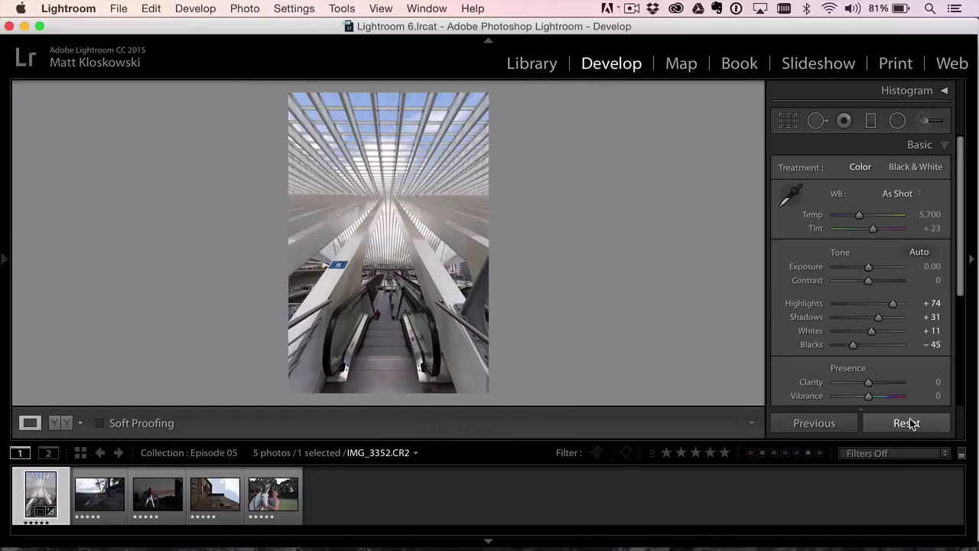
{"action": "left_click", "coordinate": [906, 422]}
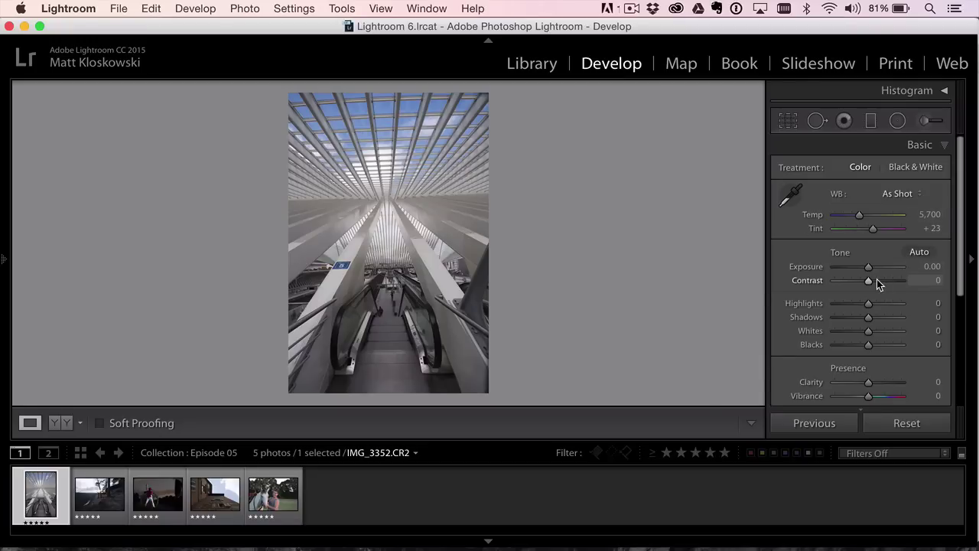
{"action": "scroll", "coordinate": [877, 284], "scroll_direction": "down", "scroll_amount": 5}
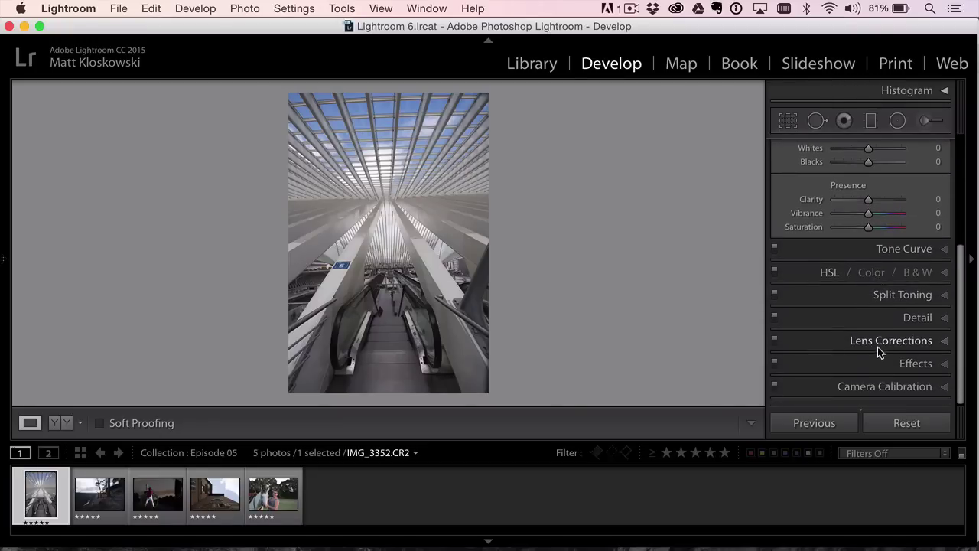
Enable Profile Corrections, Upright Auto and Constrain Crop in Lens Corrections
{"action": "left_click", "coordinate": [887, 341]}
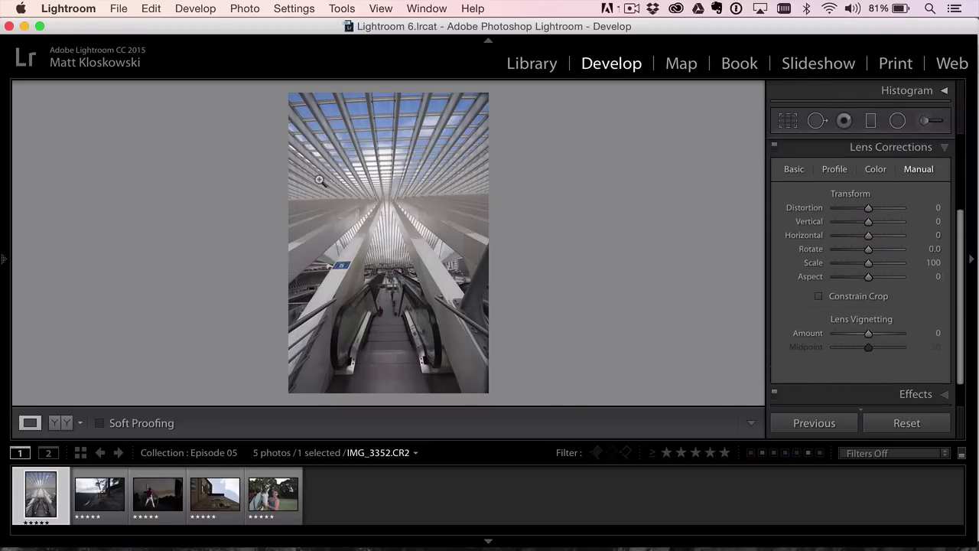
{"action": "left_click", "coordinate": [792, 169]}
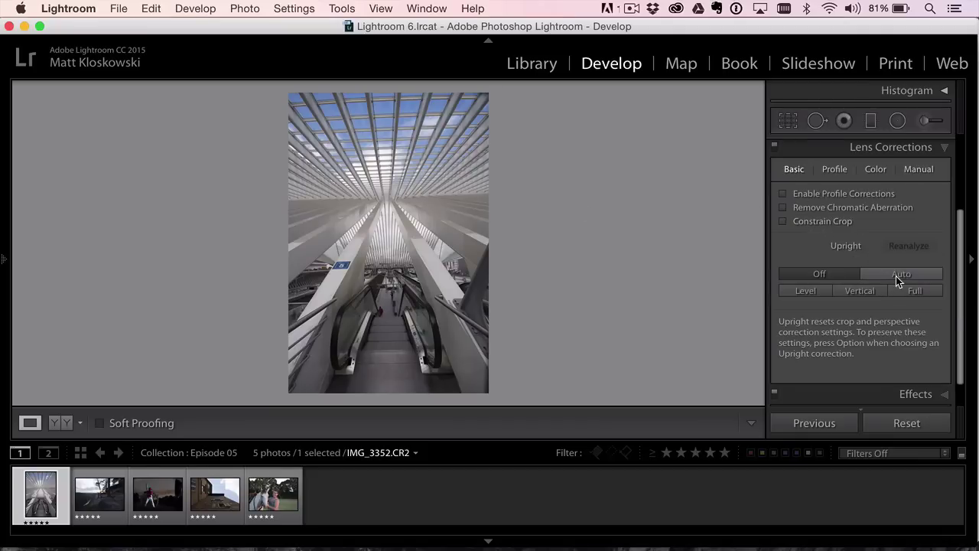
{"action": "left_click", "coordinate": [831, 194]}
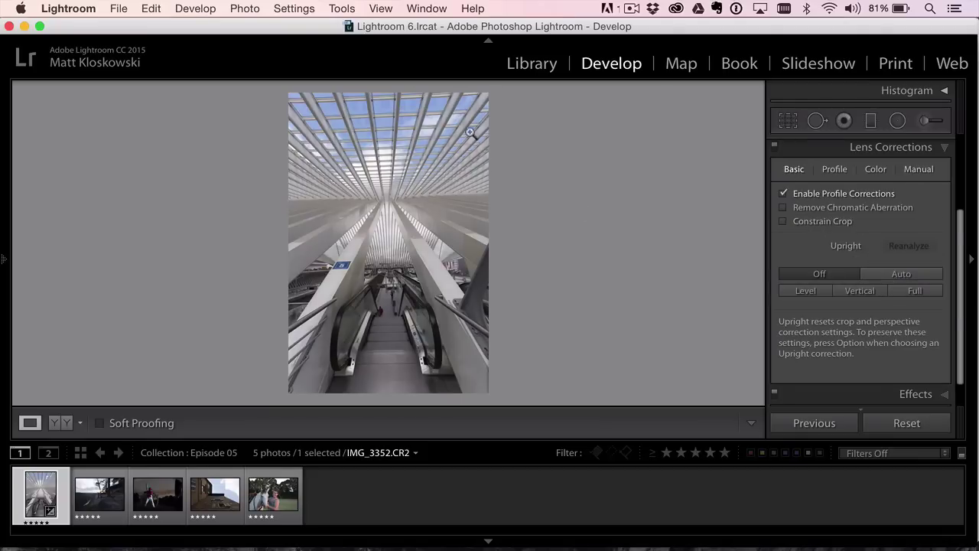
{"action": "left_click", "coordinate": [886, 273]}
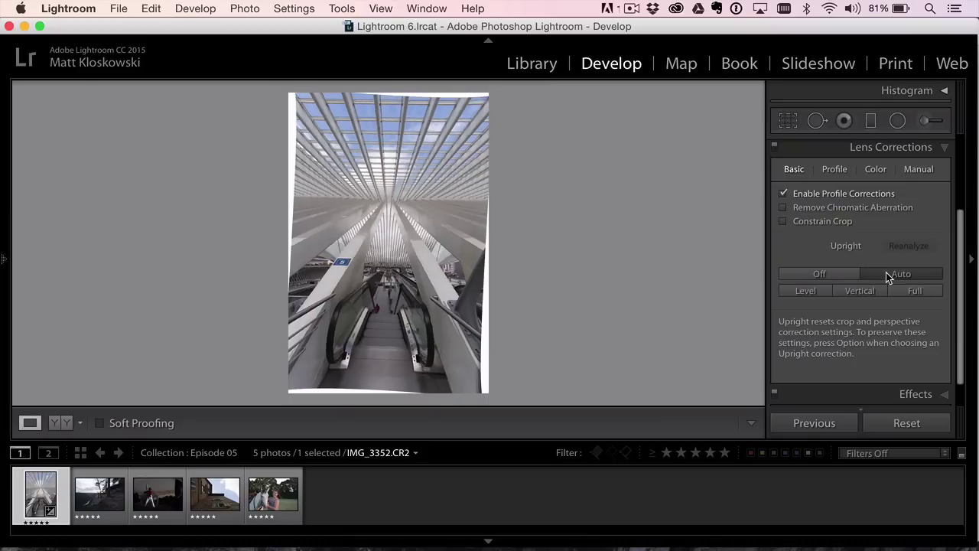
{"action": "left_click", "coordinate": [814, 223]}
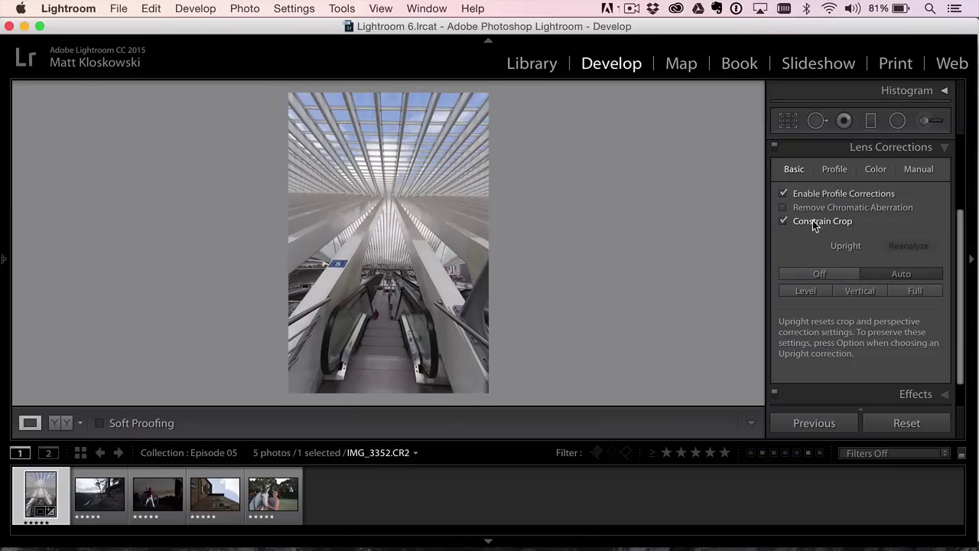
Compare the Level, Vertical and Full Upright perspective corrections
{"action": "left_click", "coordinate": [812, 297]}
{"action": "left_click", "coordinate": [860, 295]}
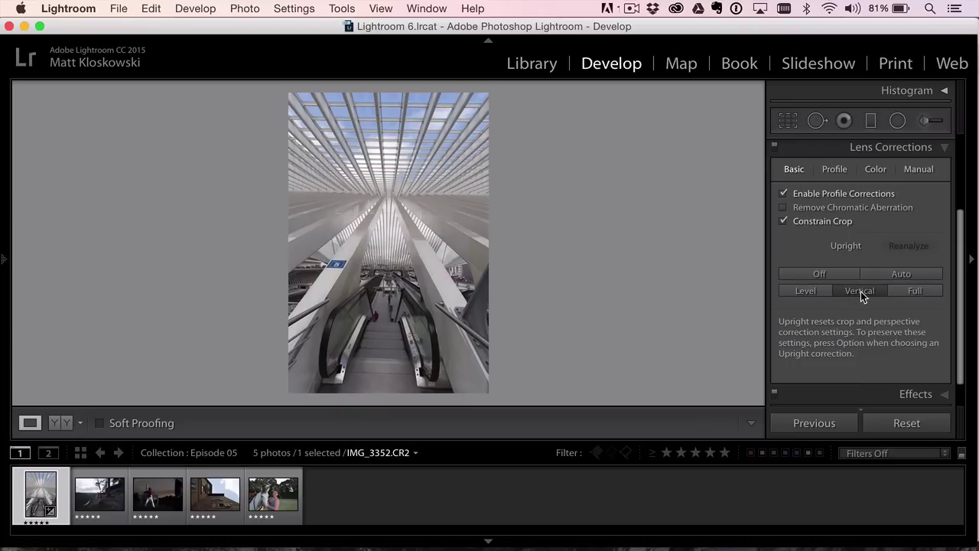
{"action": "left_click", "coordinate": [917, 291]}
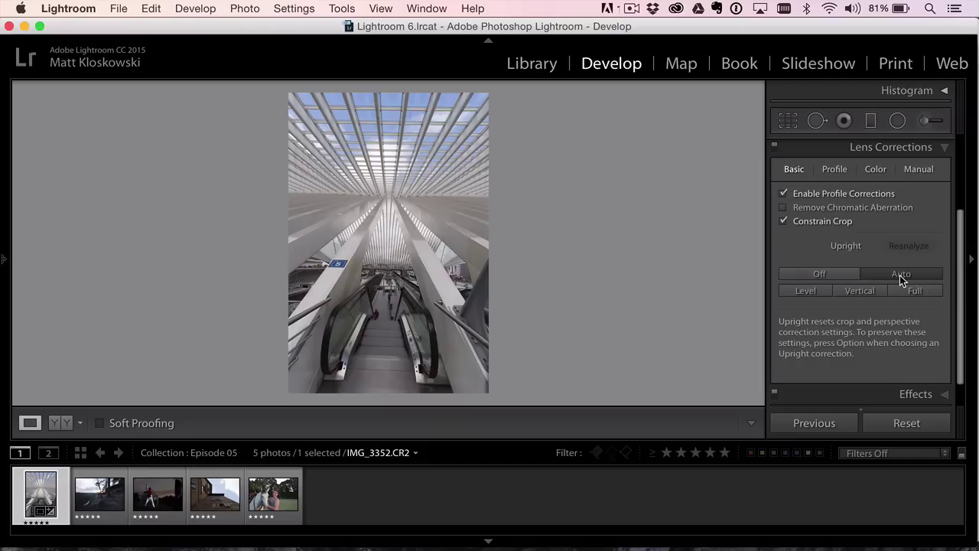
Set manual Transform Rotate to -1.9 and Horizontal to -4, then toggle corrections off to compare
{"action": "left_click", "coordinate": [920, 171]}
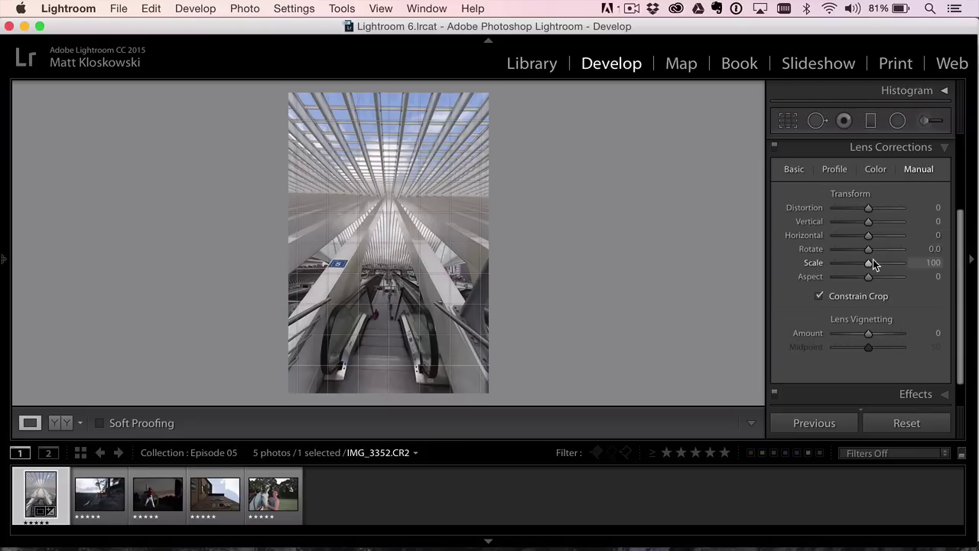
{"action": "left_click_drag", "start_coordinate": [874, 250], "coordinate": [864, 251]}
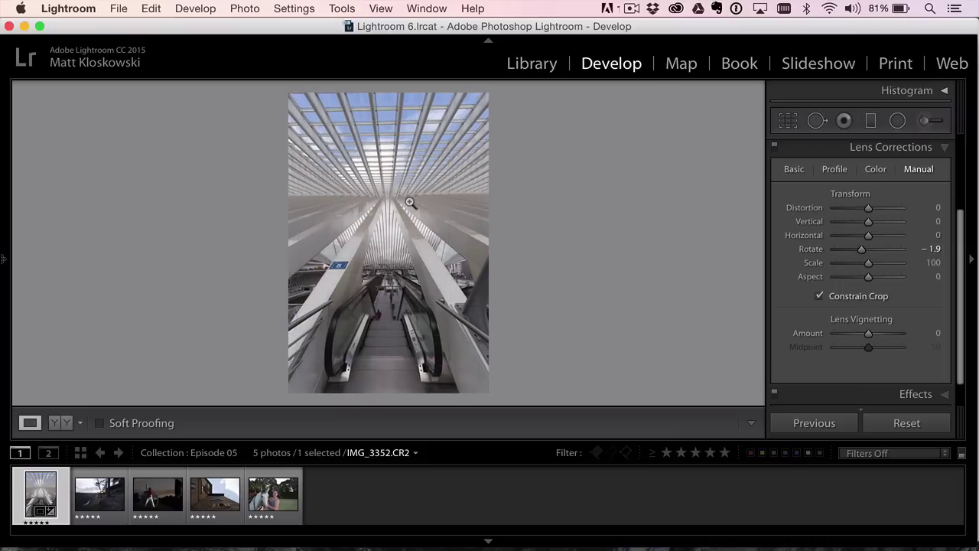
{"action": "left_click_drag", "start_coordinate": [351, 383], "coordinate": [359, 230]}
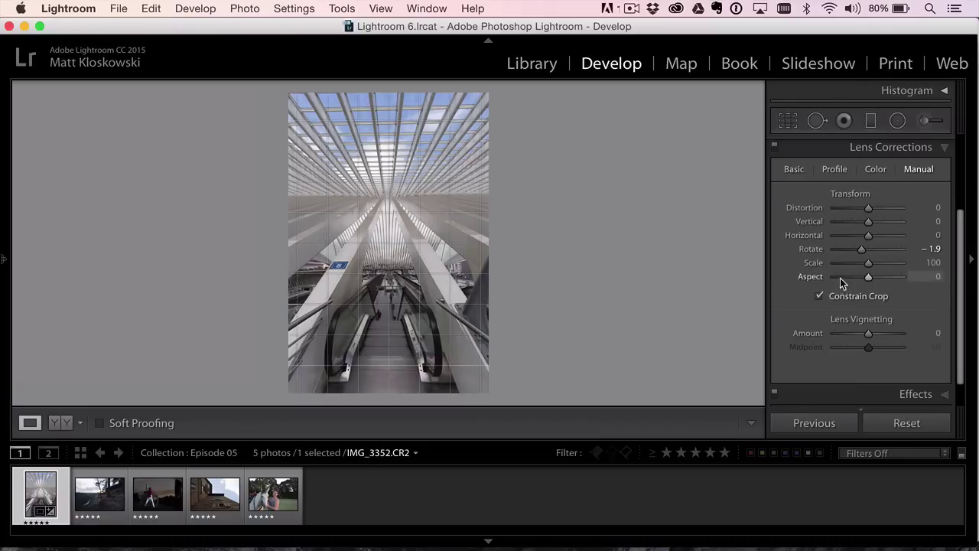
{"action": "left_click_drag", "start_coordinate": [873, 238], "coordinate": [872, 239]}
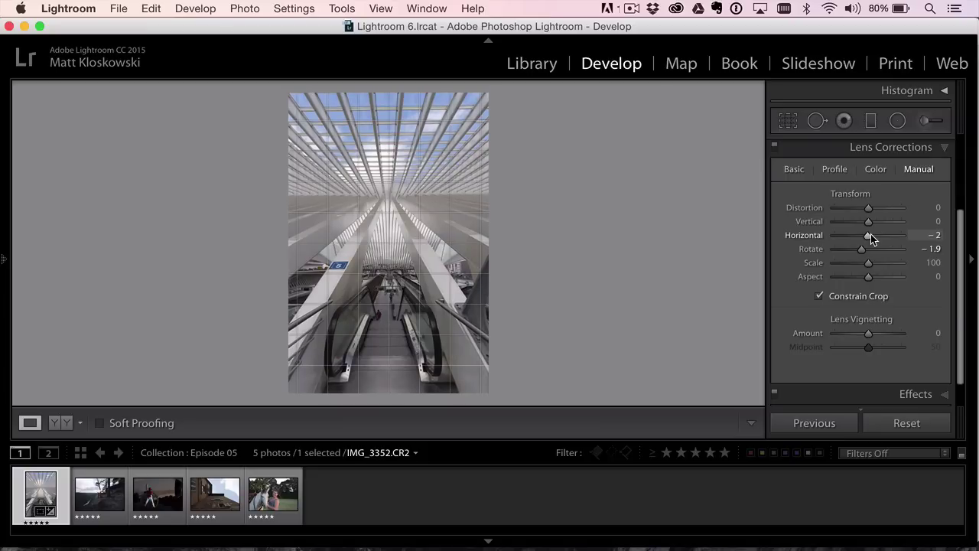
{"action": "left_click_drag", "start_coordinate": [871, 237], "coordinate": [869, 234]}
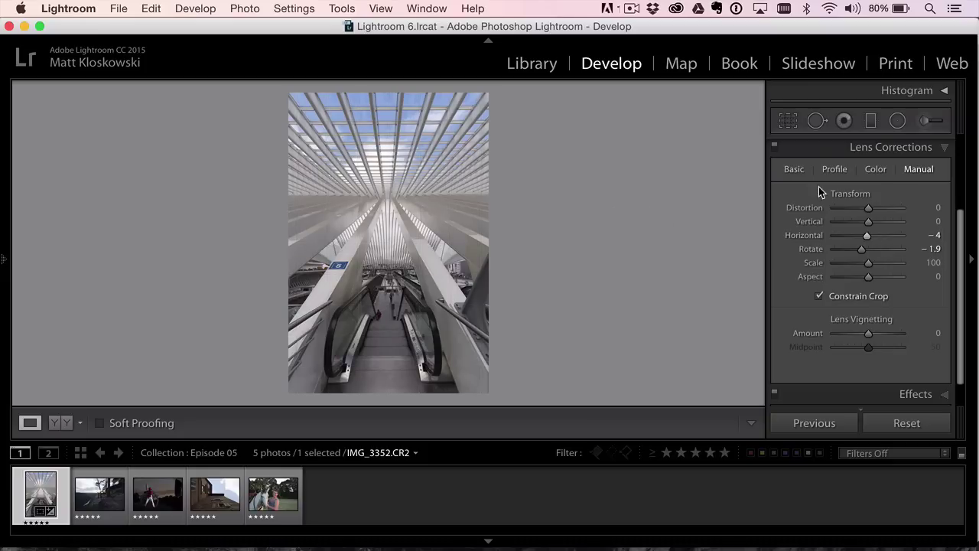
{"action": "left_click", "coordinate": [774, 145]}
Re-enable lens corrections, then set Highlights +43, Shadows +27, Clarity +18 and Saturation +16
{"action": "left_click", "coordinate": [773, 144]}
{"action": "scroll", "coordinate": [870, 205], "scroll_direction": "up", "scroll_amount": 5}
{"action": "left_click", "coordinate": [858, 147]}
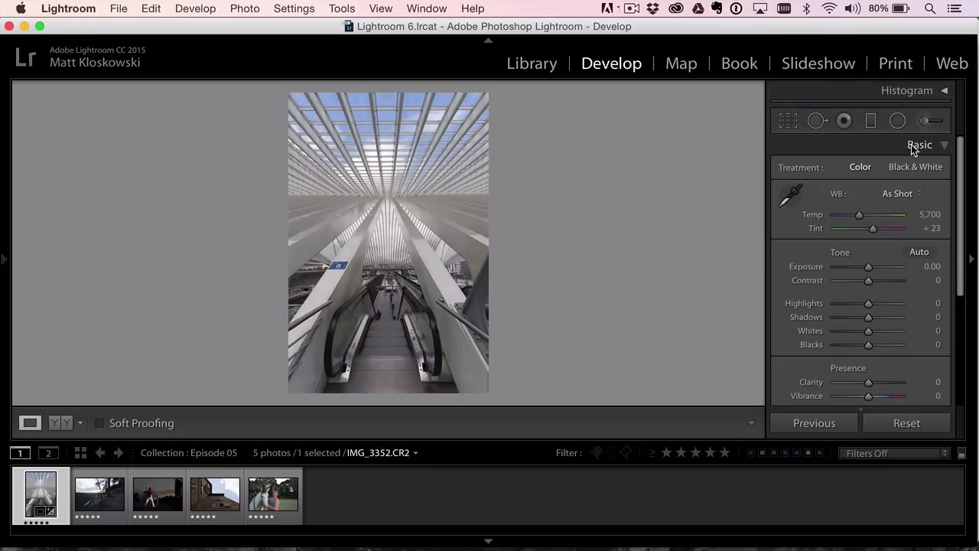
{"action": "mouse_move", "coordinate": [870, 304]}
{"action": "left_mouse_down"}
{"action": "mouse_move", "coordinate": [885, 307]}
{"action": "mouse_move", "coordinate": [867, 322]}
{"action": "mouse_move", "coordinate": [876, 319]}
{"action": "left_mouse_up"}
{"action": "left_click_drag", "start_coordinate": [868, 382], "coordinate": [873, 386]}
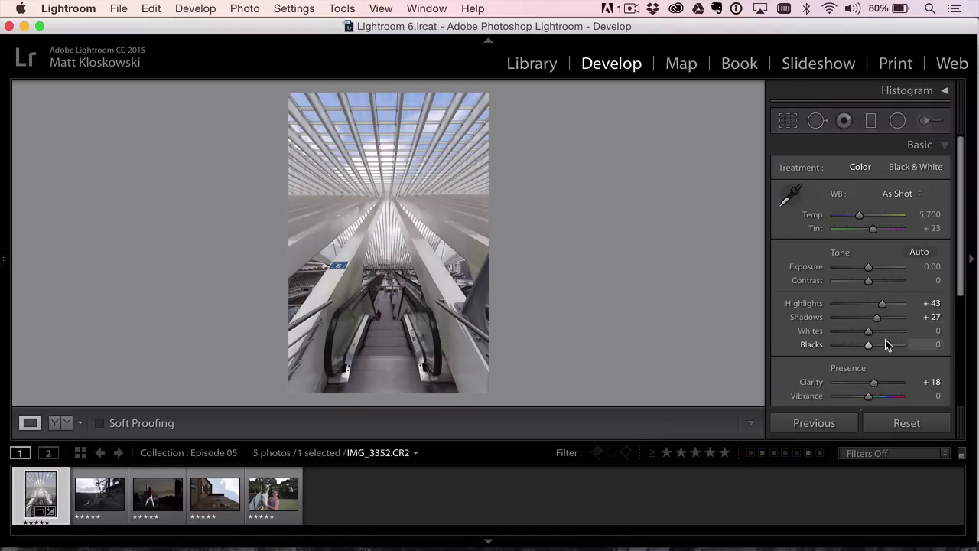
{"action": "scroll", "coordinate": [885, 343], "scroll_direction": "down", "scroll_amount": 3}
{"action": "left_click_drag", "start_coordinate": [868, 330], "coordinate": [874, 329]}
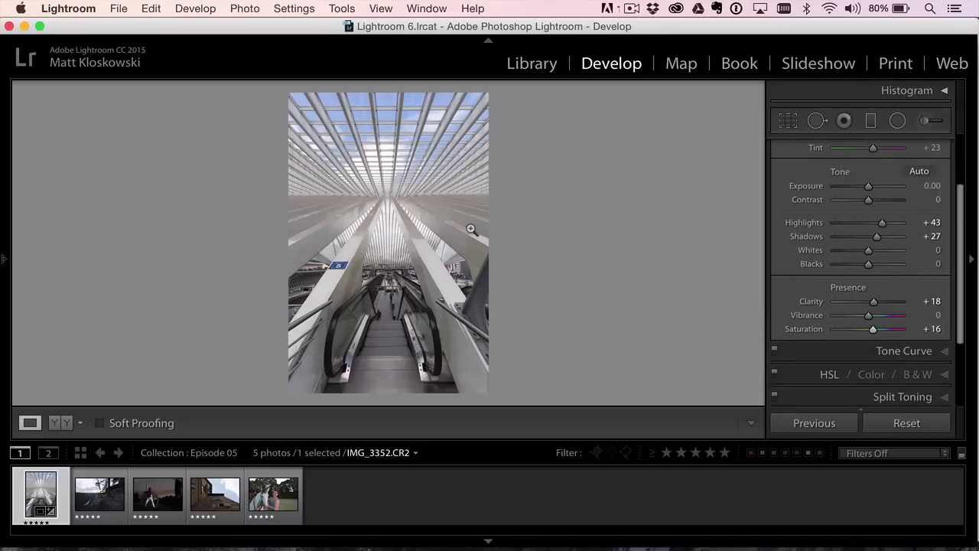
Send the photo via File > Plug-in Extras to Perfect Layers 9 as IMG_3352-2.psd
{"action": "left_click", "coordinate": [119, 8]}
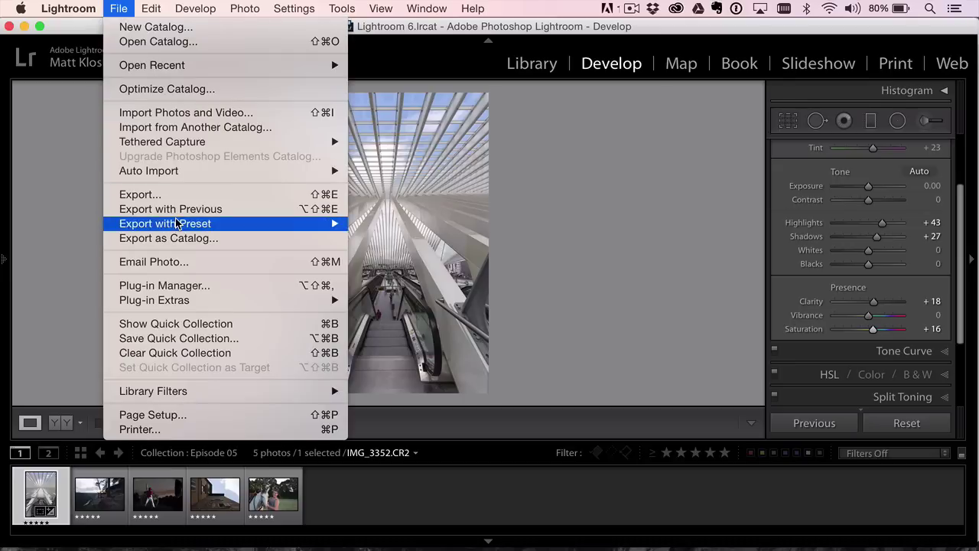
{"action": "mouse_move", "coordinate": [182, 303]}
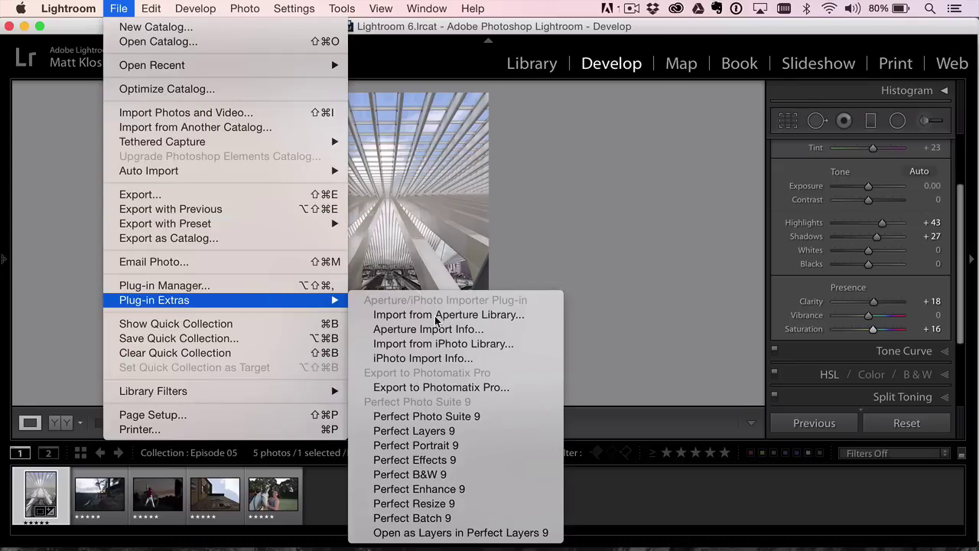
{"action": "left_click", "coordinate": [449, 432]}
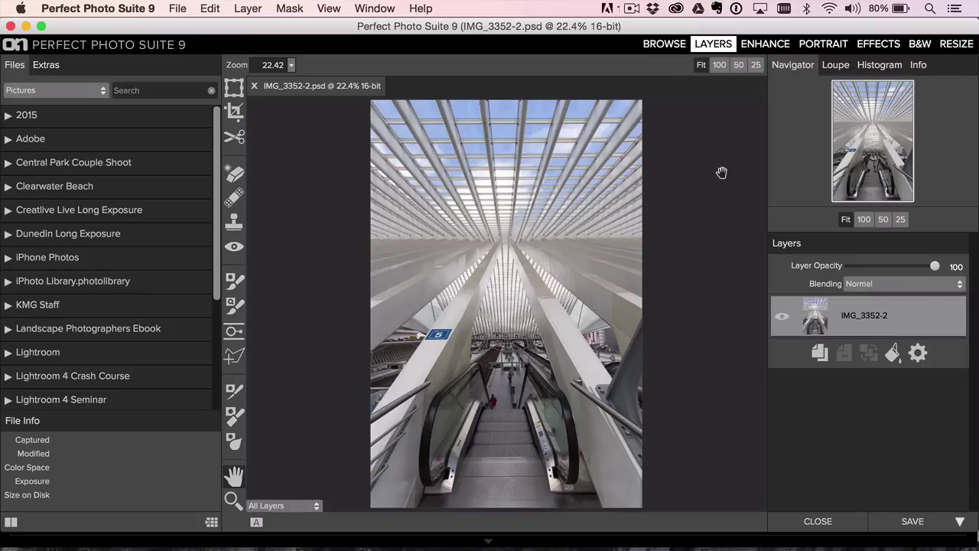
Zoom onto the blue 5 sign and clone concrete at brush size 70 over its bottom edge and upper-right corner
{"action": "left_click", "coordinate": [233, 498]}
{"action": "left_click_drag", "start_coordinate": [405, 308], "coordinate": [469, 371]}
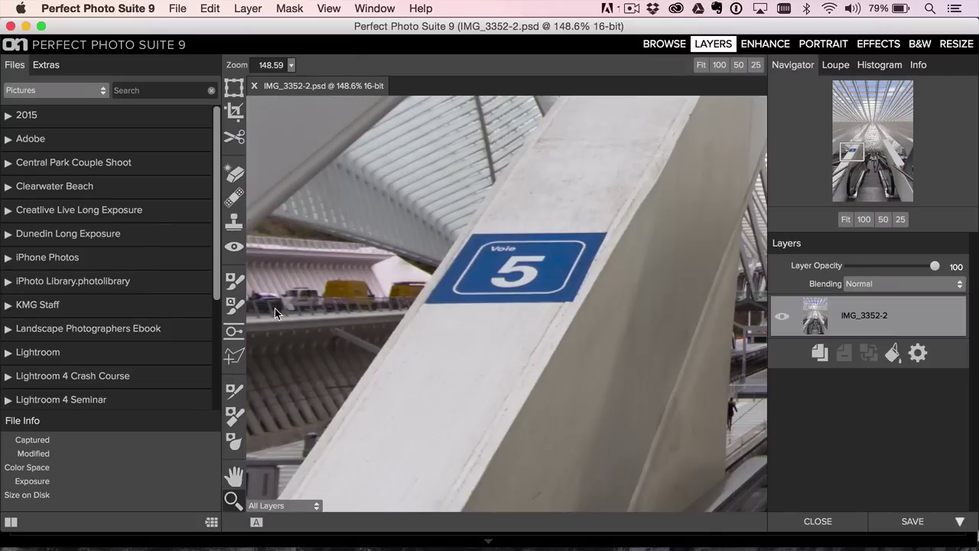
{"action": "left_click_drag", "start_coordinate": [404, 185], "coordinate": [679, 379]}
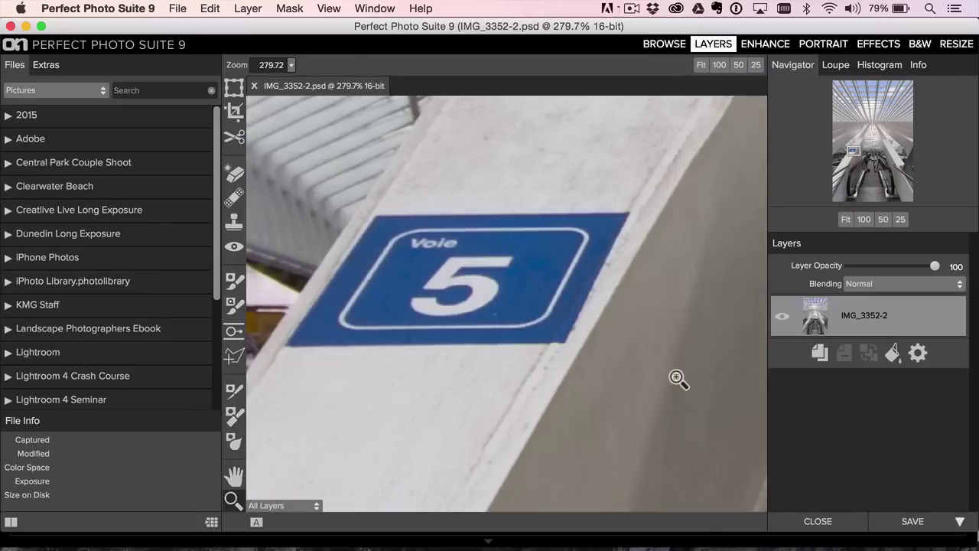
{"action": "left_click", "coordinate": [234, 222]}
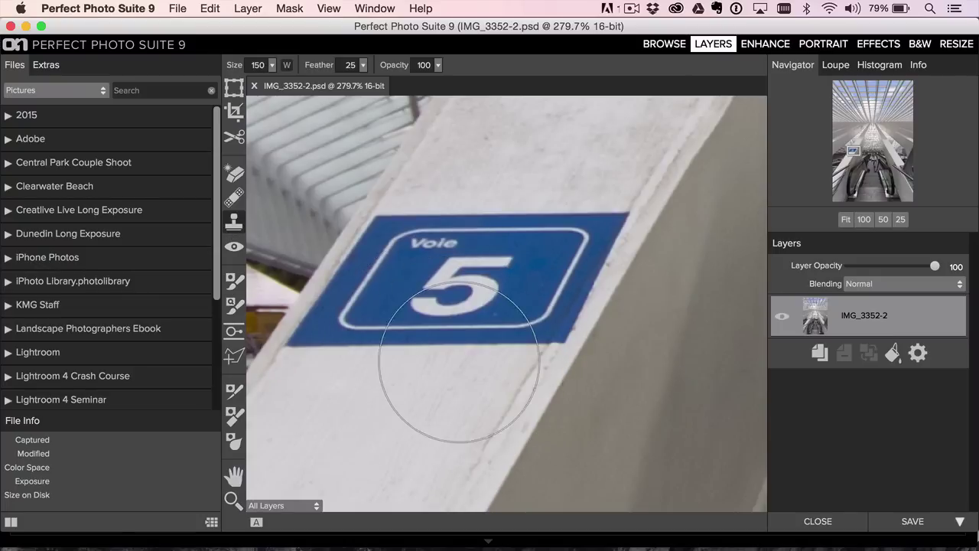
{"action": "key", "text": "bracketleft"}
{"action": "key", "text": "bracketleft"}
{"action": "key", "text": "bracketleft"}
{"action": "key", "text": "bracketleft"}
{"action": "key", "text": "bracketleft"}
{"action": "key", "text": "bracketleft"}
{"action": "key", "text": "bracketleft"}
{"action": "key", "text": "bracketleft"}
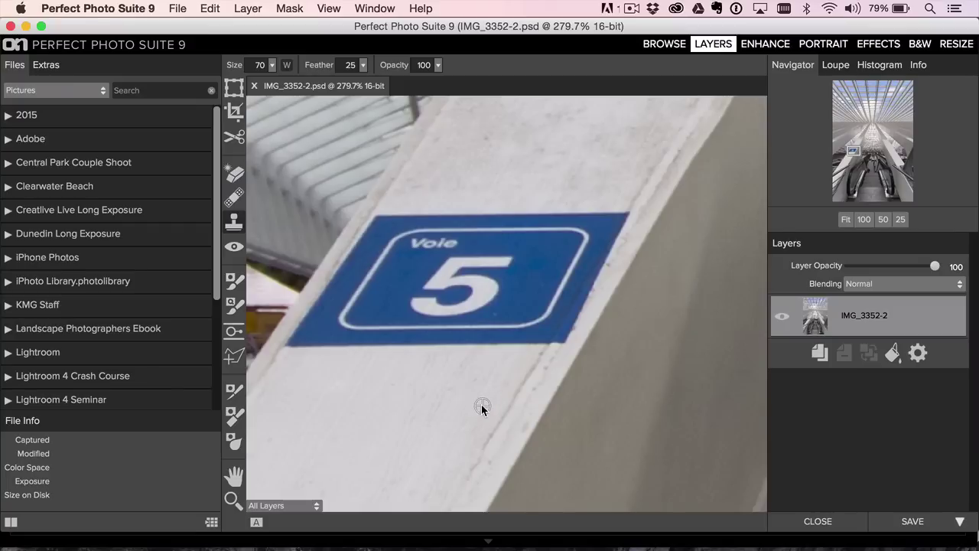
{"action": "left_click", "coordinate": [477, 407], "text": "alt"}
{"action": "mouse_move", "coordinate": [504, 361]}
{"action": "left_mouse_down"}
{"action": "mouse_move", "coordinate": [522, 343]}
{"action": "mouse_move", "coordinate": [349, 344]}
{"action": "mouse_move", "coordinate": [312, 356]}
{"action": "left_mouse_up"}
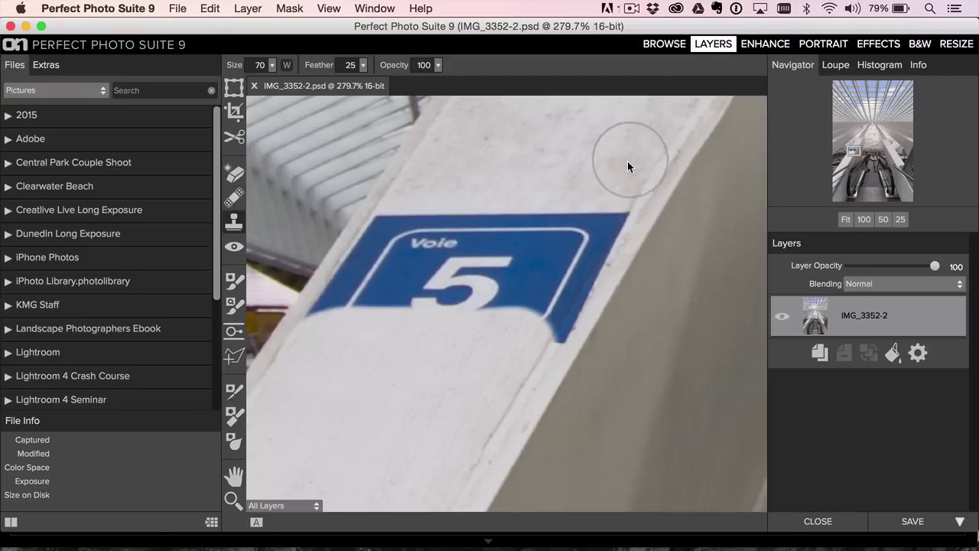
{"action": "mouse_move", "coordinate": [620, 180]}
{"action": "left_mouse_down"}
{"action": "mouse_move", "coordinate": [610, 200]}
{"action": "mouse_move", "coordinate": [537, 223]}
{"action": "mouse_move", "coordinate": [394, 228]}
{"action": "mouse_move", "coordinate": [452, 234]}
{"action": "left_mouse_up"}
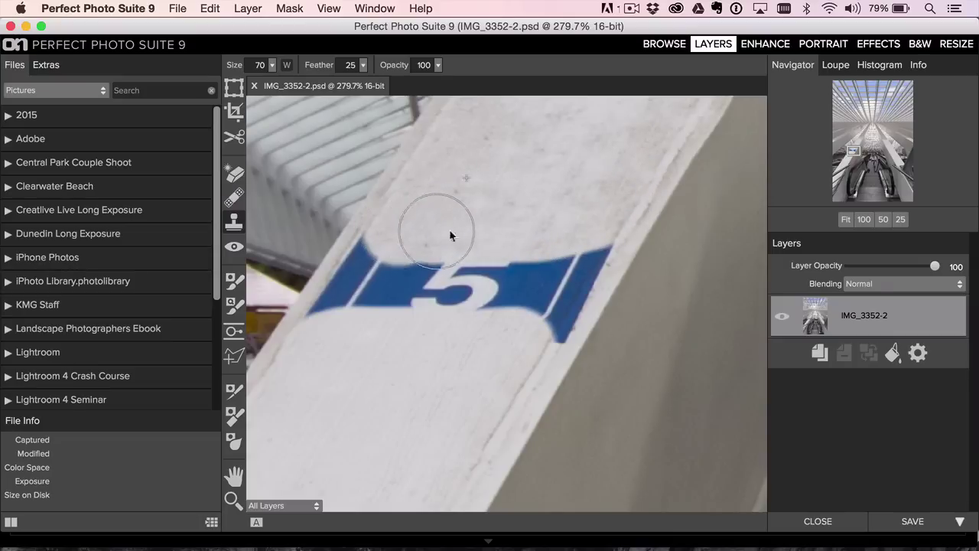
Resample clean concrete and clone over the sign's right end, the 5 and remaining lower-left blue
{"action": "left_click", "coordinate": [636, 191], "text": "alt"}
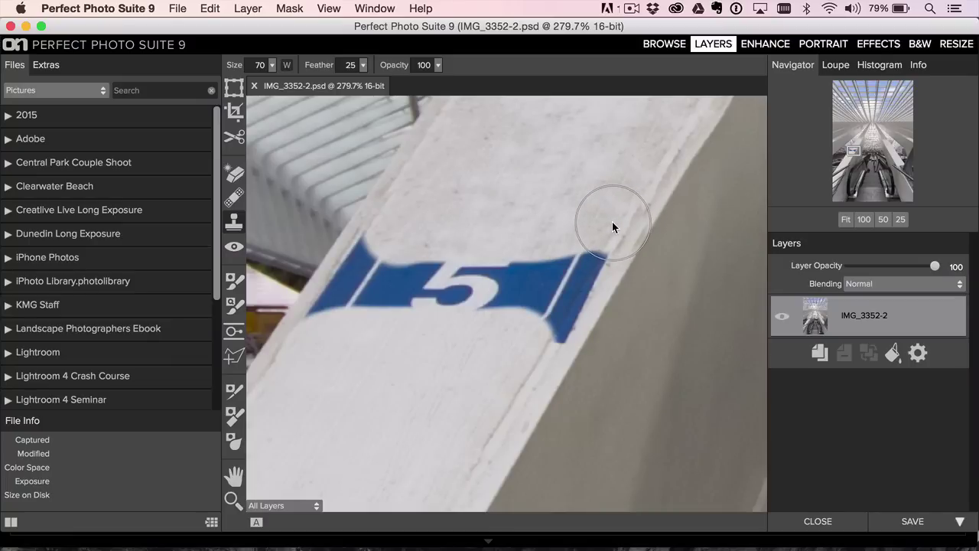
{"action": "mouse_move", "coordinate": [620, 217]}
{"action": "left_mouse_down"}
{"action": "mouse_move", "coordinate": [574, 256]}
{"action": "mouse_move", "coordinate": [504, 269]}
{"action": "mouse_move", "coordinate": [377, 267]}
{"action": "left_mouse_up"}
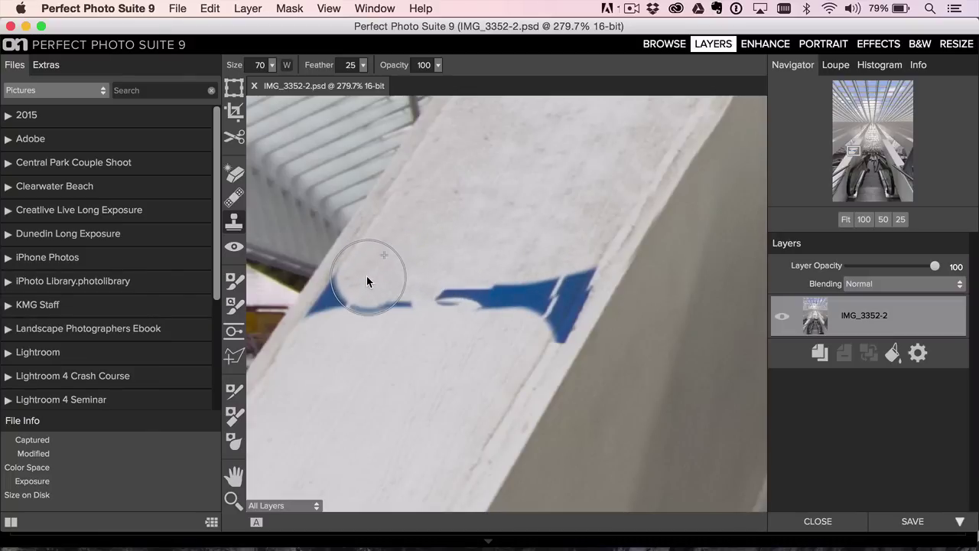
{"action": "key", "text": "super+z"}
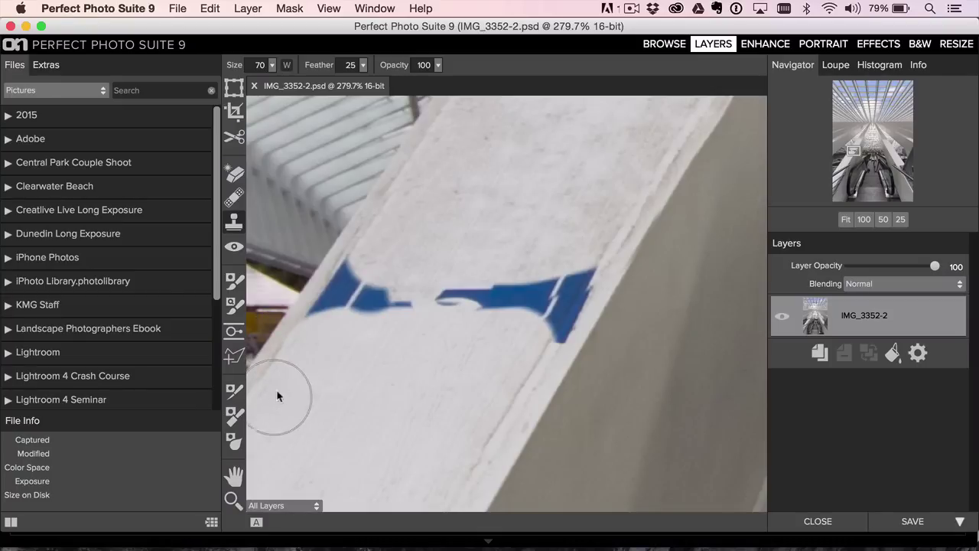
{"action": "mouse_move", "coordinate": [308, 342]}
{"action": "left_mouse_down"}
{"action": "mouse_move", "coordinate": [332, 315]}
{"action": "mouse_move", "coordinate": [390, 309]}
{"action": "mouse_move", "coordinate": [361, 287]}
{"action": "mouse_move", "coordinate": [413, 342]}
{"action": "mouse_move", "coordinate": [432, 279]}
{"action": "mouse_move", "coordinate": [503, 295]}
{"action": "mouse_move", "coordinate": [517, 271]}
{"action": "mouse_move", "coordinate": [542, 273]}
{"action": "mouse_move", "coordinate": [521, 309]}
{"action": "left_mouse_up"}
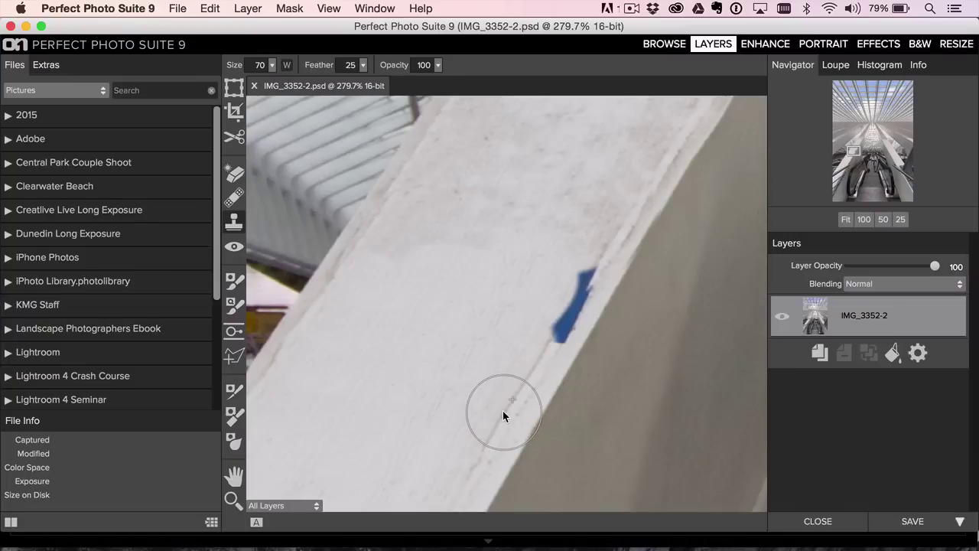
{"action": "left_click_drag", "start_coordinate": [502, 411], "coordinate": [519, 337]}
{"action": "mouse_move", "coordinate": [489, 426]}
{"action": "left_mouse_down"}
{"action": "mouse_move", "coordinate": [522, 345]}
{"action": "mouse_move", "coordinate": [549, 332]}
{"action": "mouse_move", "coordinate": [569, 282]}
{"action": "left_mouse_up"}
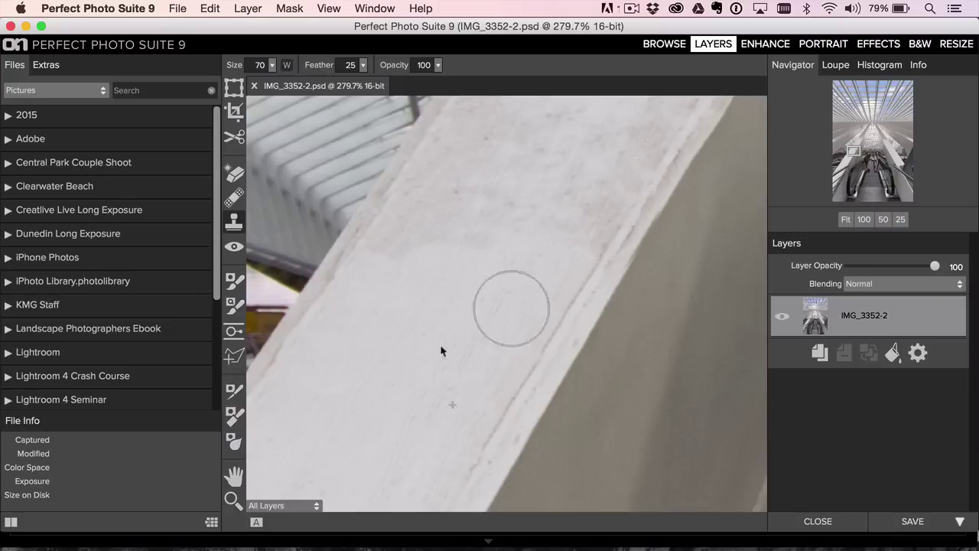
Apply the Bleach Bypass High-Key Cool preset in Effects and lower Layer Opacity to 86
{"action": "left_click", "coordinate": [877, 46]}
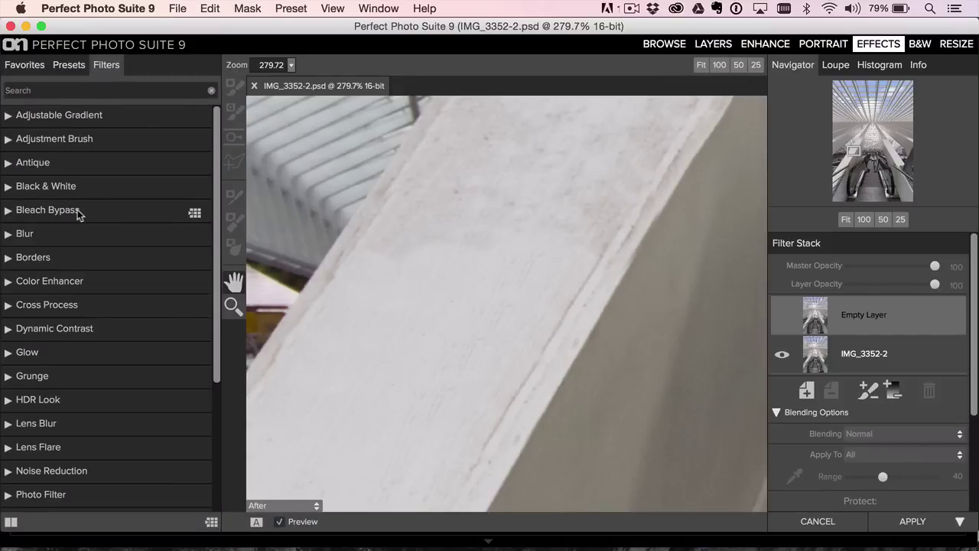
{"action": "left_click", "coordinate": [79, 212]}
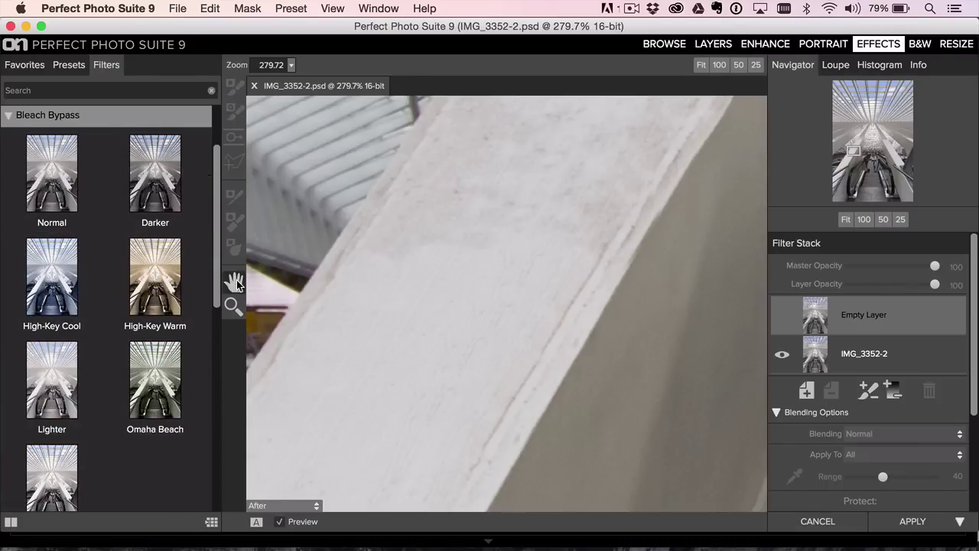
{"action": "double_click", "coordinate": [236, 280]}
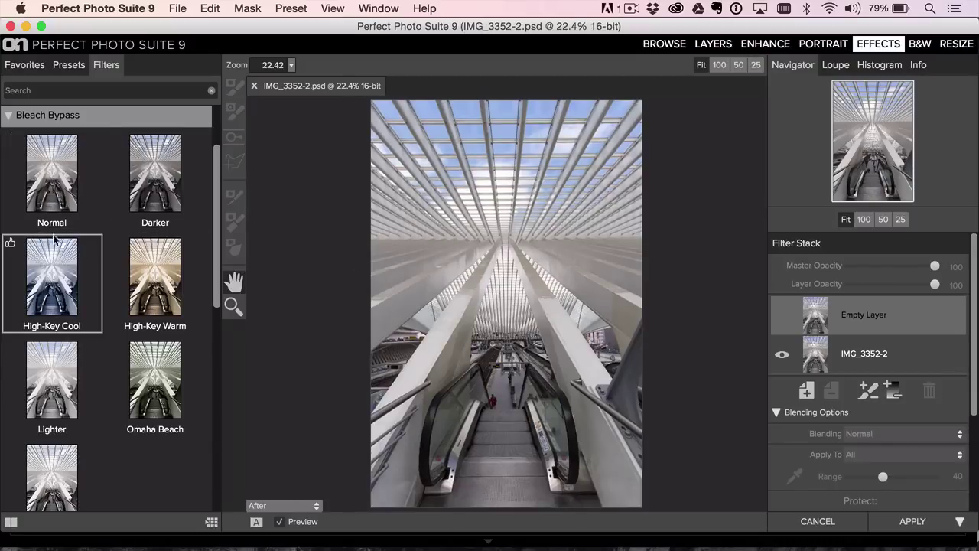
{"action": "left_click", "coordinate": [54, 270]}
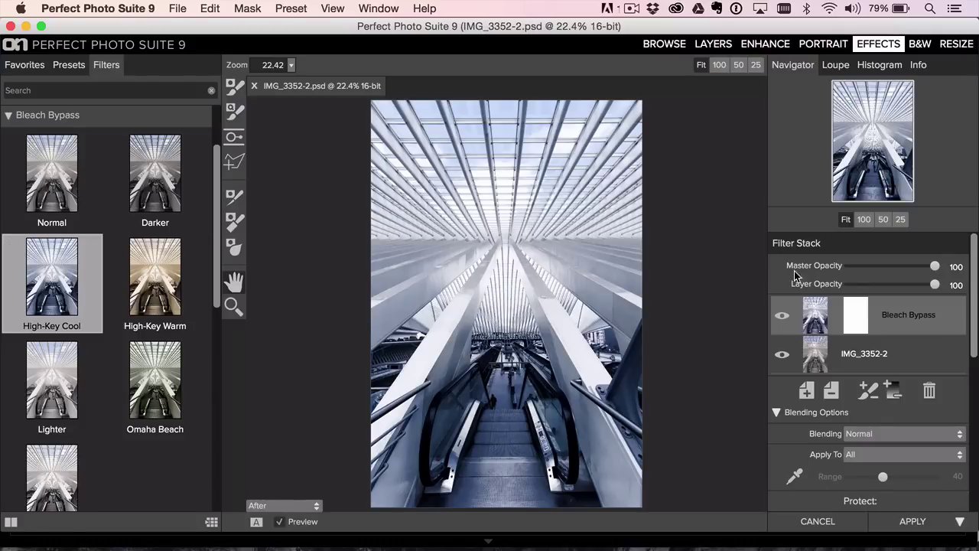
{"action": "mouse_move", "coordinate": [914, 286]}
{"action": "left_mouse_down"}
{"action": "mouse_move", "coordinate": [901, 286]}
{"action": "mouse_move", "coordinate": [923, 288]}
{"action": "left_mouse_up"}
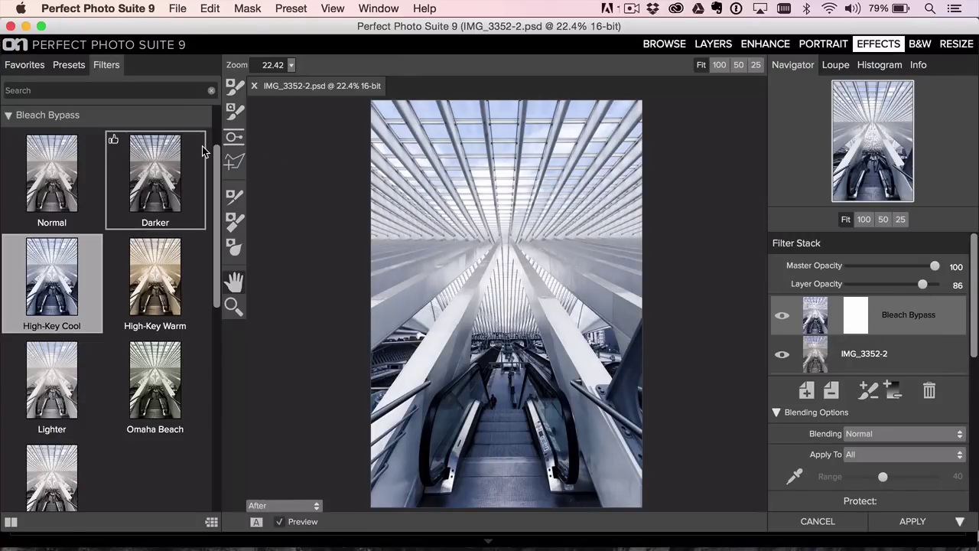
{"action": "scroll", "coordinate": [211, 285], "scroll_direction": "down", "scroll_amount": 5}
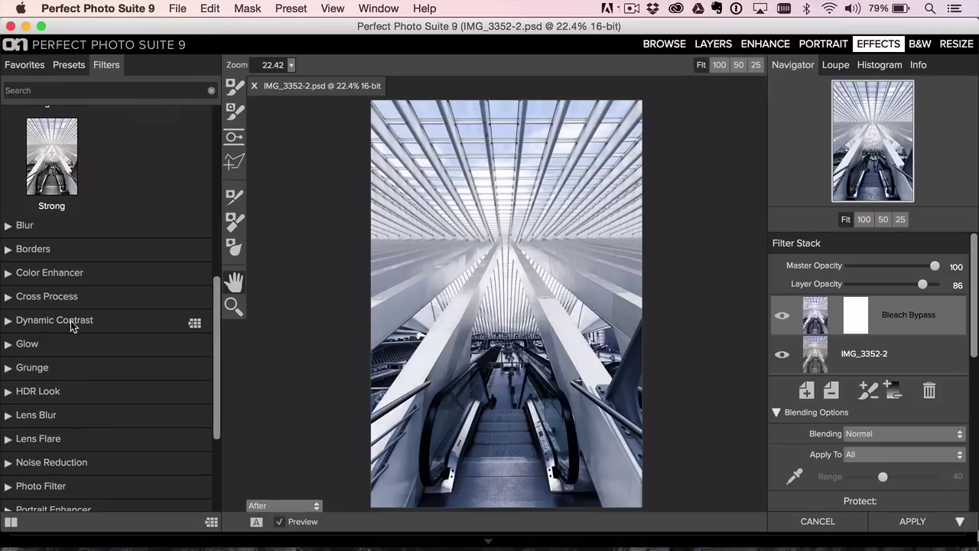
Apply the Dynamic Contrast Natural preset and zoom in on the escalator area
{"action": "left_click", "coordinate": [71, 321]}
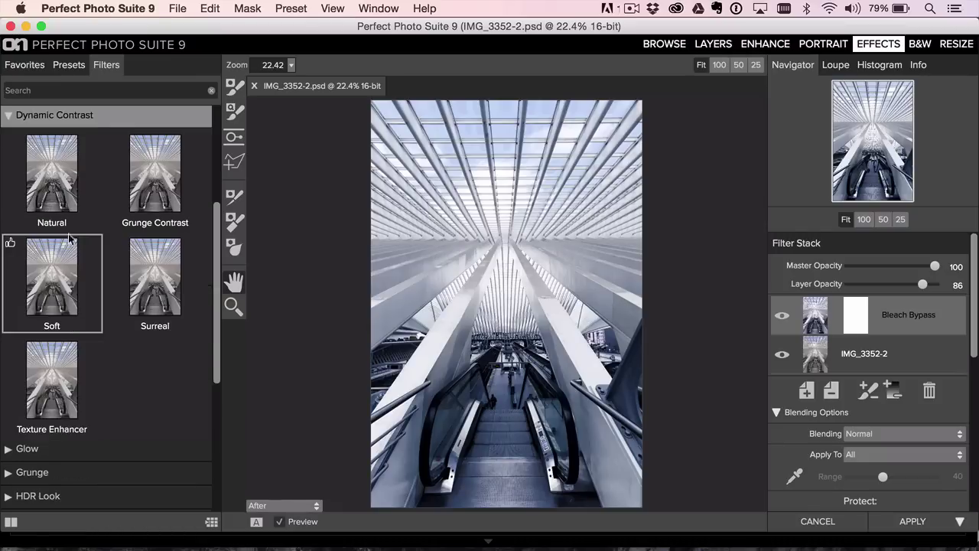
{"action": "left_click", "coordinate": [59, 184]}
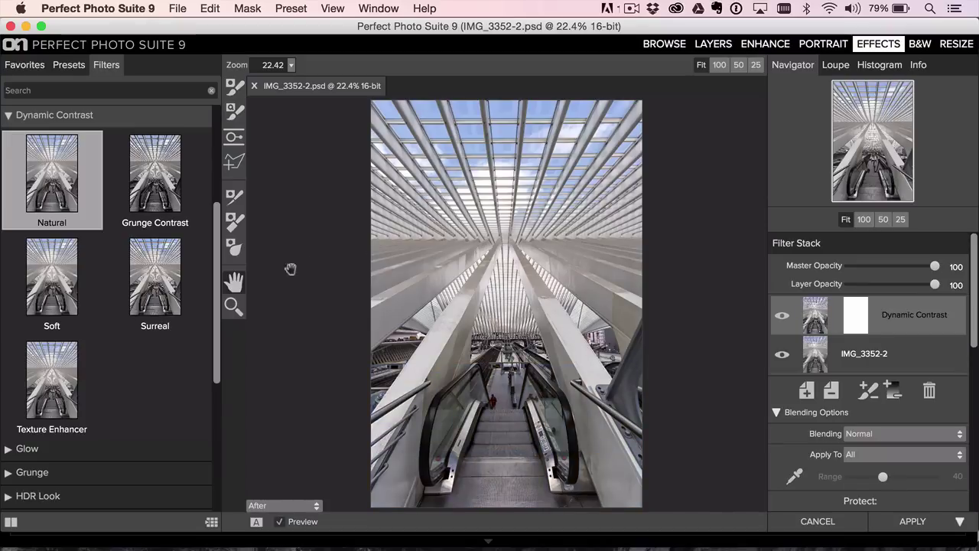
{"action": "left_click", "coordinate": [236, 306]}
{"action": "left_click_drag", "start_coordinate": [402, 232], "coordinate": [651, 465]}
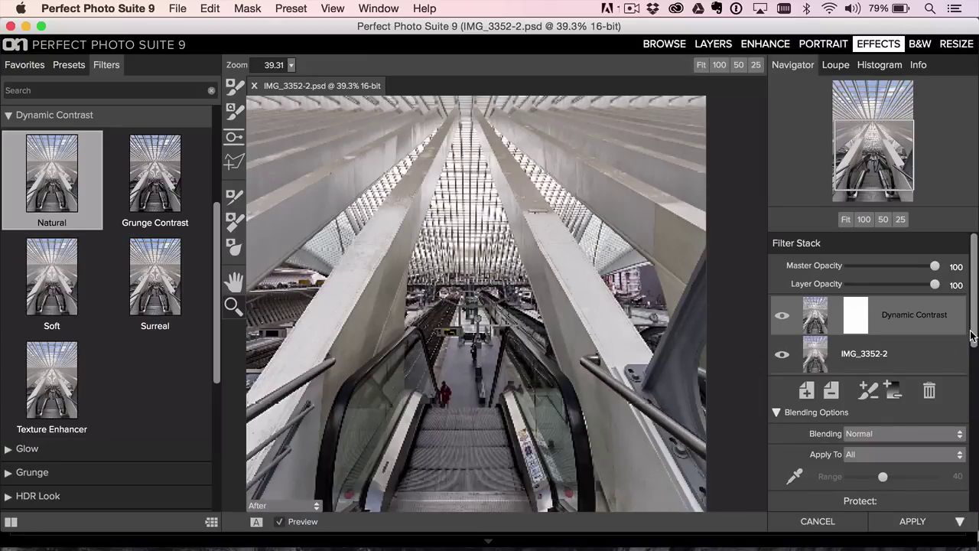
Raise Medium detail to 40 and compare against the before view with Preview toggled
{"action": "left_click_drag", "start_coordinate": [975, 325], "coordinate": [974, 391]}
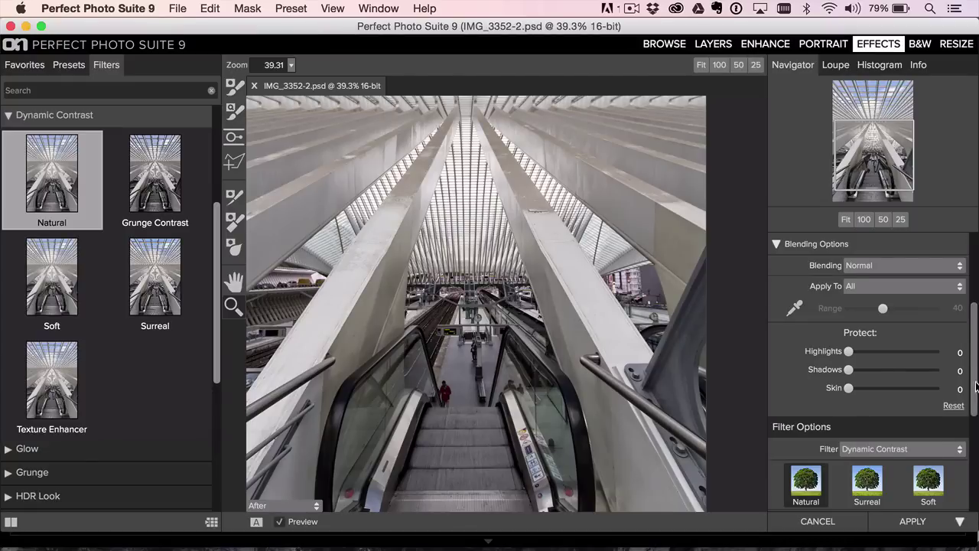
{"action": "scroll", "coordinate": [974, 383], "scroll_direction": "down", "scroll_amount": 5}
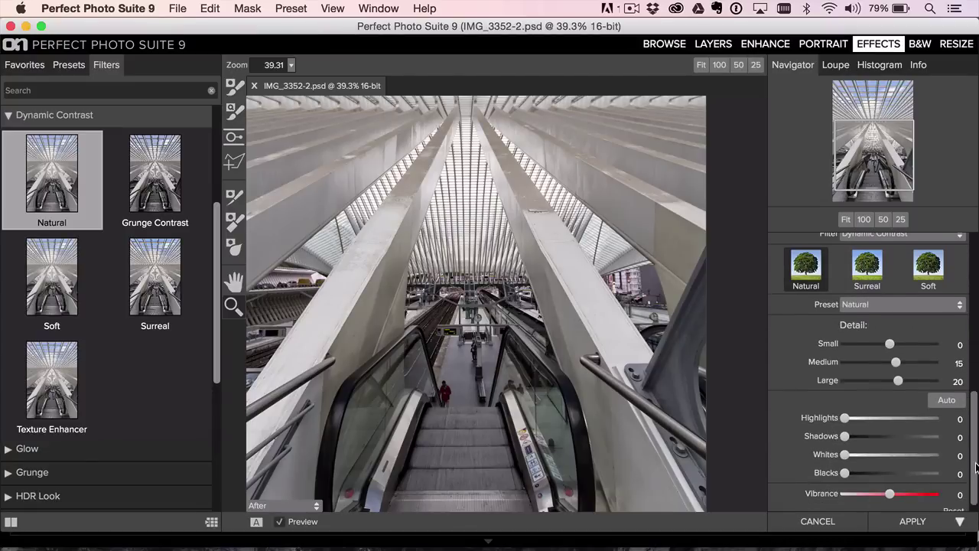
{"action": "left_click", "coordinate": [905, 363]}
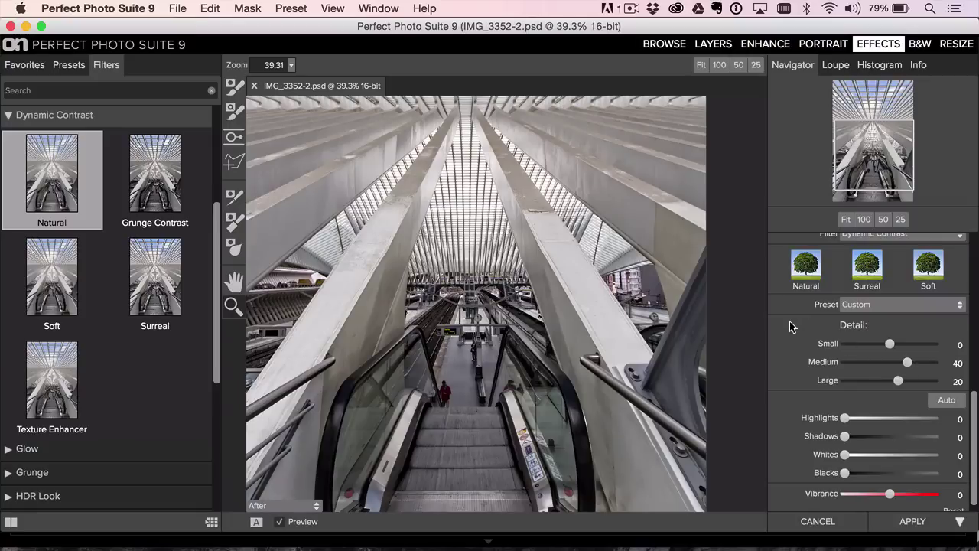
{"action": "key", "text": "super+p"}
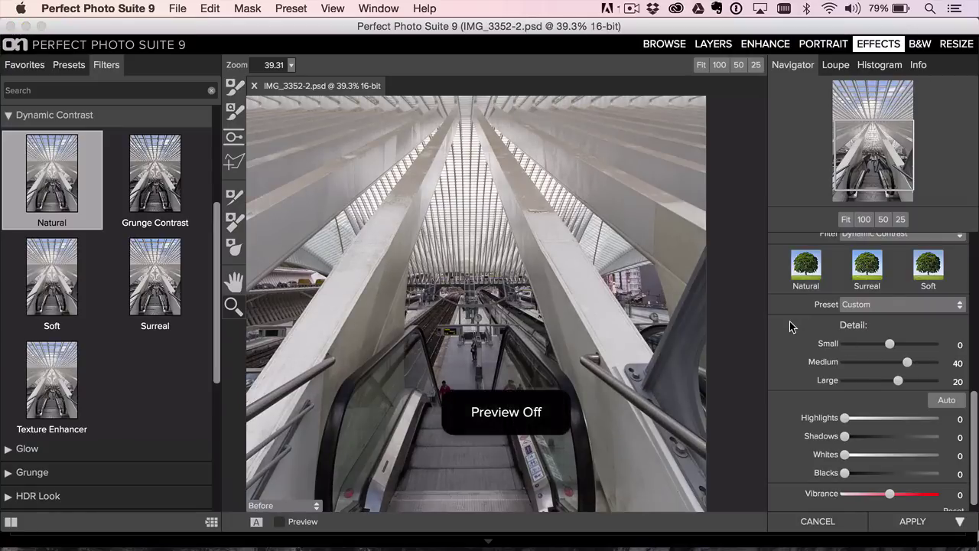
{"action": "key", "text": "super+p"}
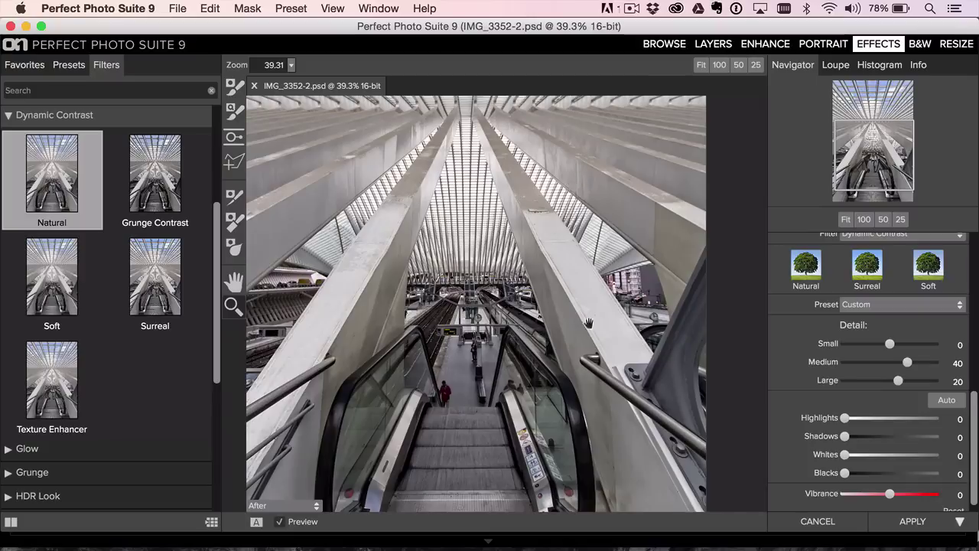
{"action": "left_click_drag", "start_coordinate": [573, 179], "coordinate": [594, 449]}
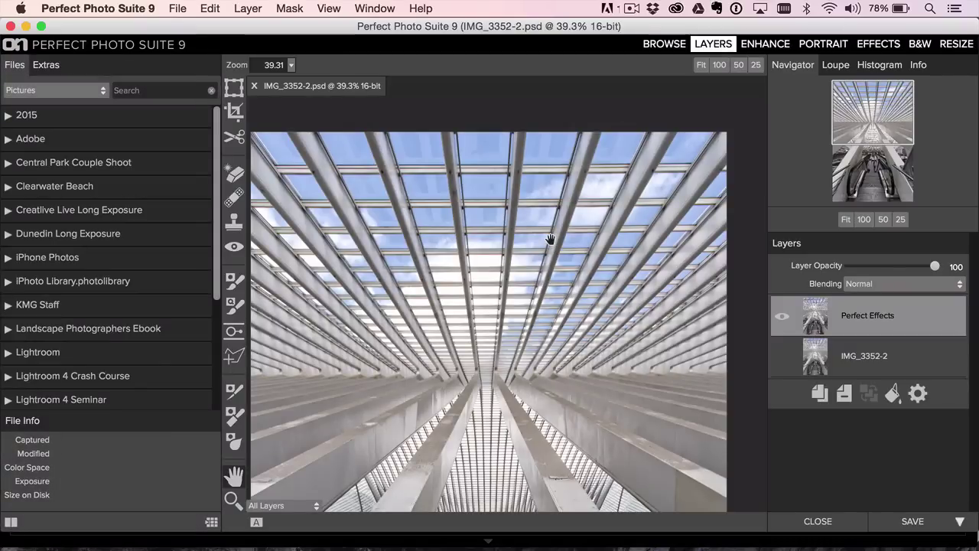
Save IMG_3352-2.psd back to Lightroom, hide the filmstrip, and reset its develop settings
{"action": "left_click", "coordinate": [913, 523]}
{"action": "left_click", "coordinate": [825, 525]}
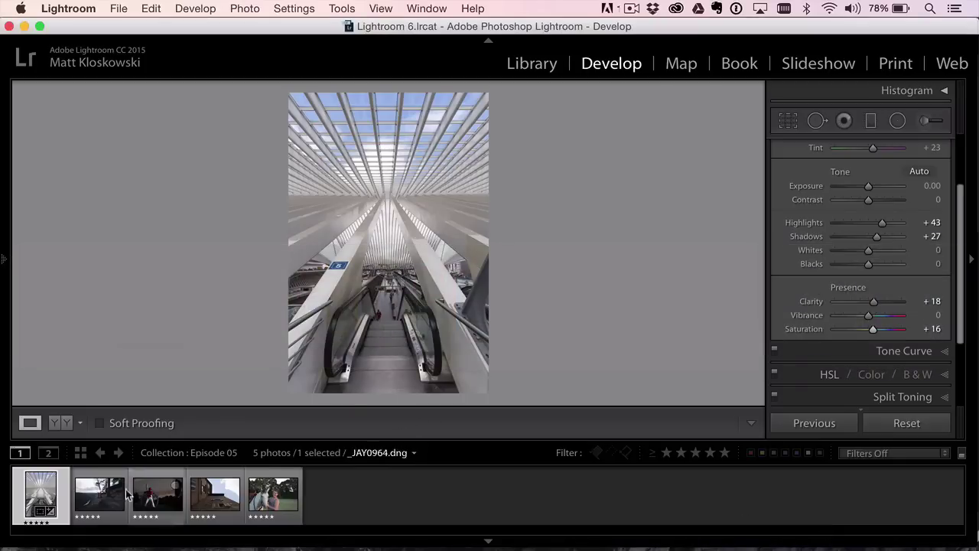
{"action": "key", "text": "F6"}
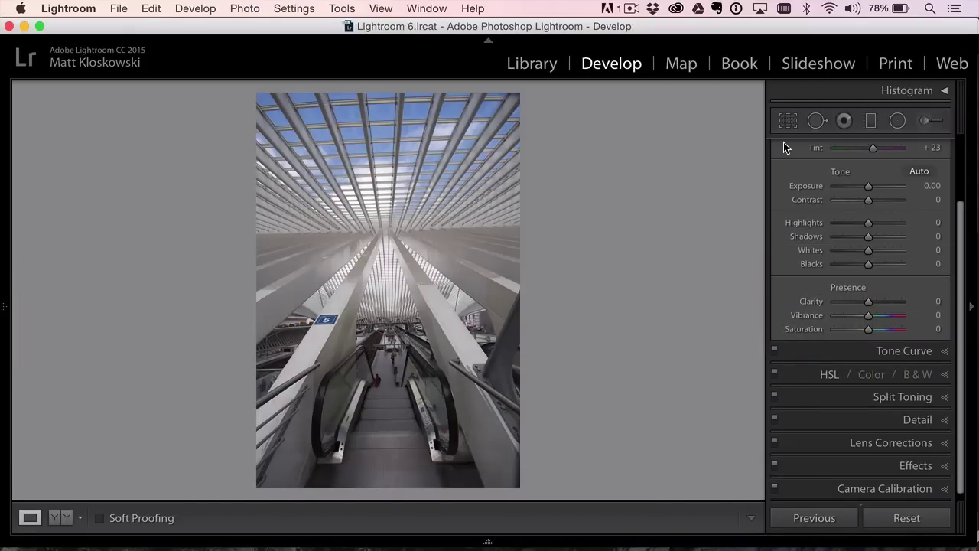
{"action": "key", "text": "super+shift+r"}
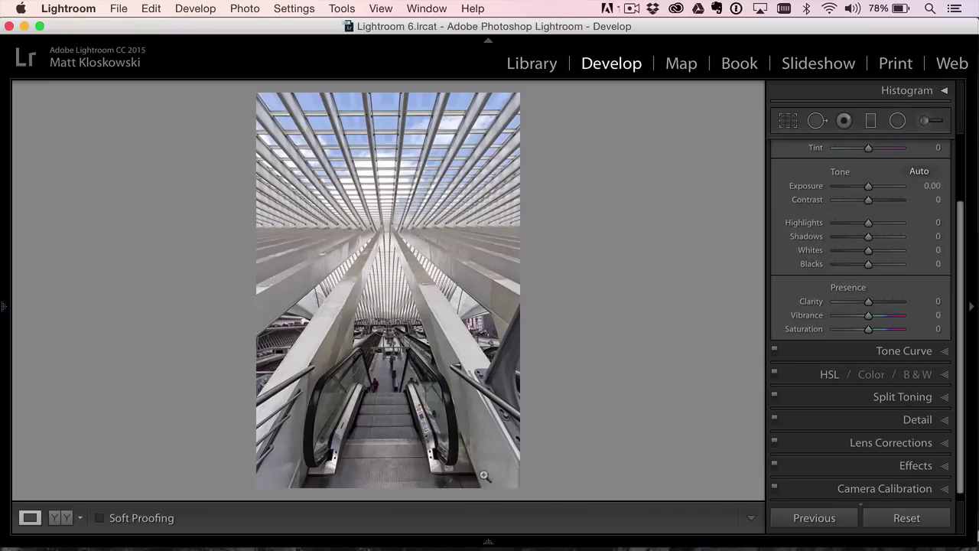
{"action": "mouse_move", "coordinate": [489, 544]}
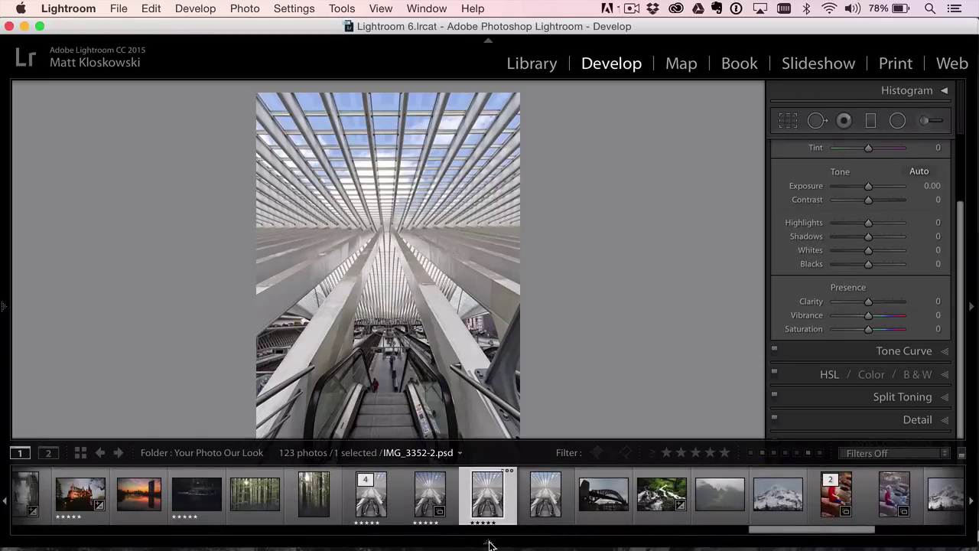
Filter to five-star photos, select _JAY0964.dng, show the toolbar and hide the filmstrip
{"action": "left_click", "coordinate": [725, 453]}
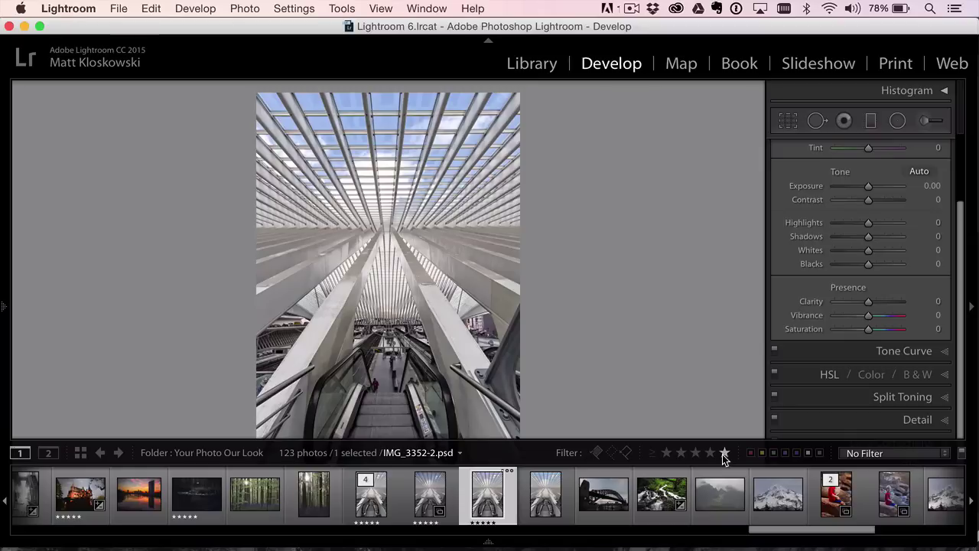
{"action": "left_click", "coordinate": [725, 452]}
{"action": "left_click", "coordinate": [705, 495]}
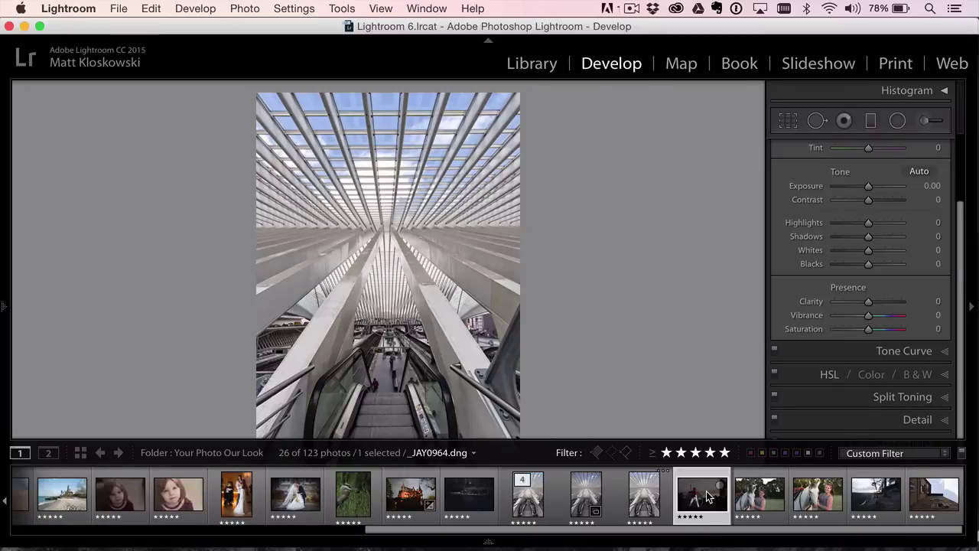
{"action": "key", "text": "t"}
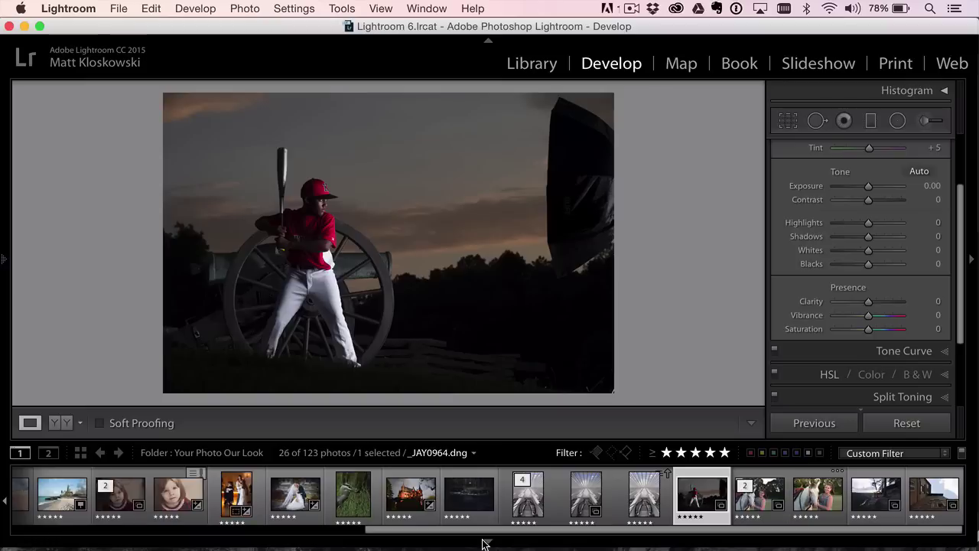
{"action": "left_click", "coordinate": [487, 543]}
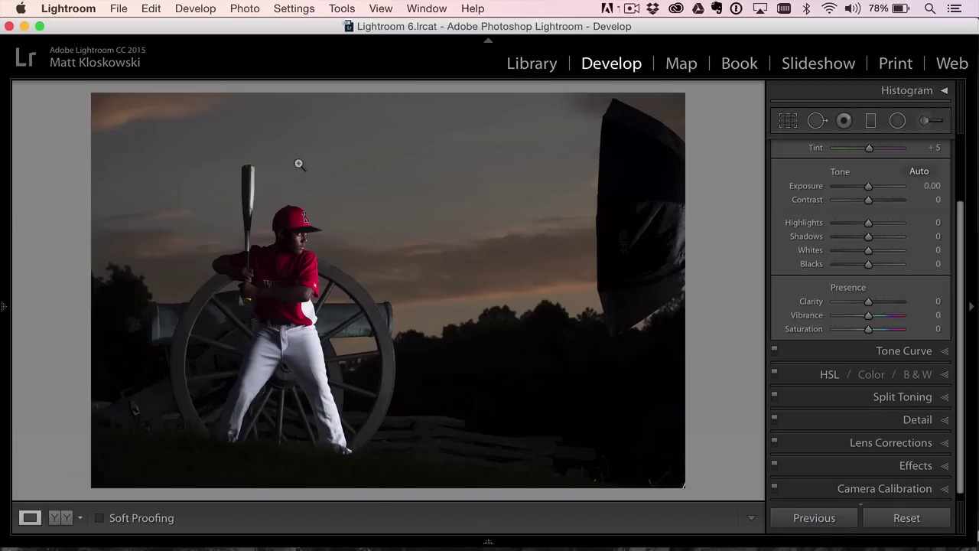
Tighten the crop in toward the baseball player
{"action": "key", "text": "r"}
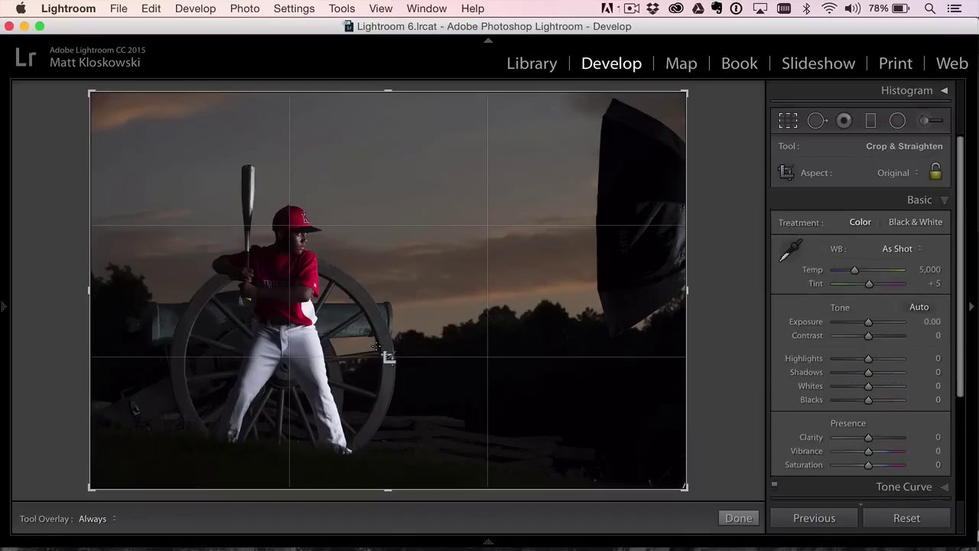
{"action": "left_click_drag", "start_coordinate": [687, 93], "coordinate": [645, 125]}
{"action": "key", "text": "Return"}
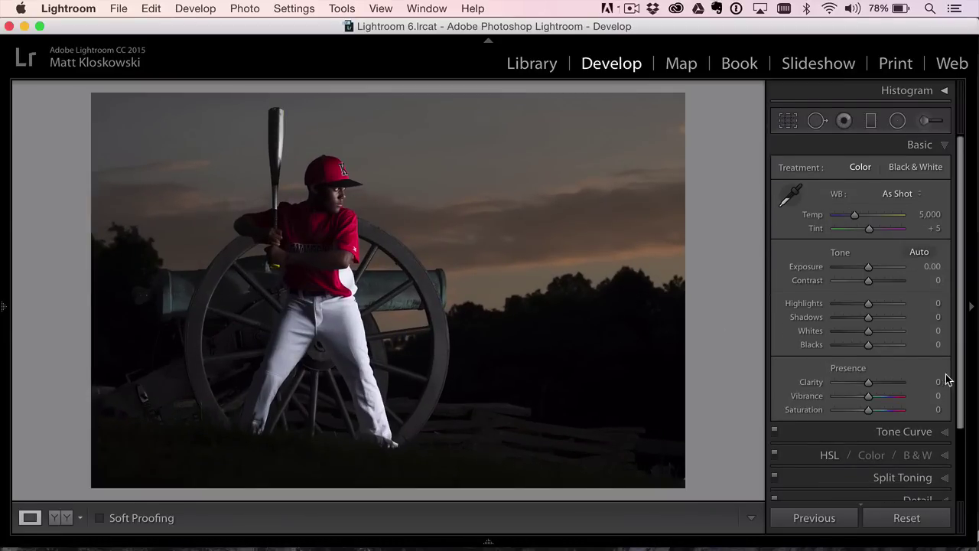
Raise Shadows to +25 and Whites to +32 while watching the clipping preview
{"action": "left_click_drag", "start_coordinate": [885, 324], "coordinate": [876, 323]}
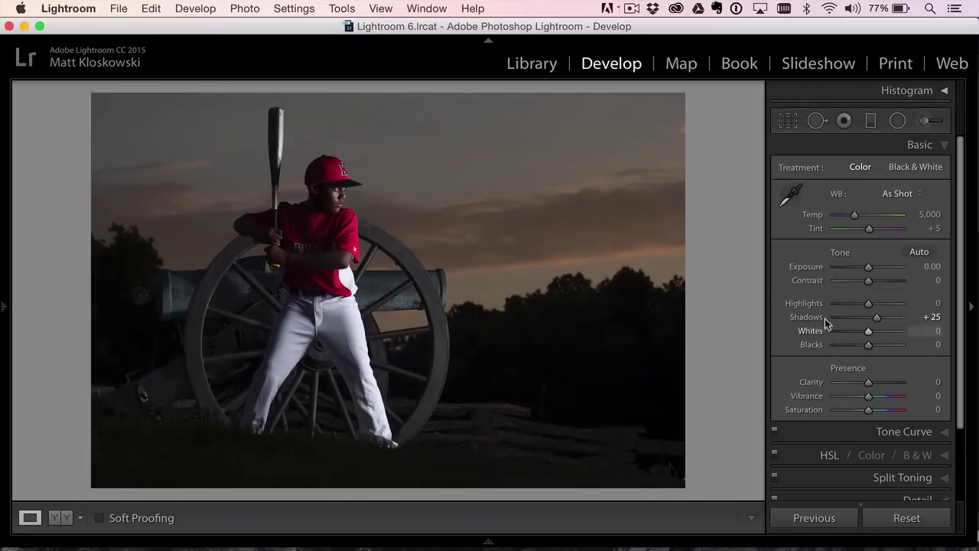
{"action": "key", "text": "alt"}
{"action": "mouse_move", "coordinate": [874, 335]}
{"action": "left_mouse_down"}
{"action": "mouse_move", "coordinate": [884, 335]}
{"action": "mouse_move", "coordinate": [866, 347]}
{"action": "left_mouse_up"}
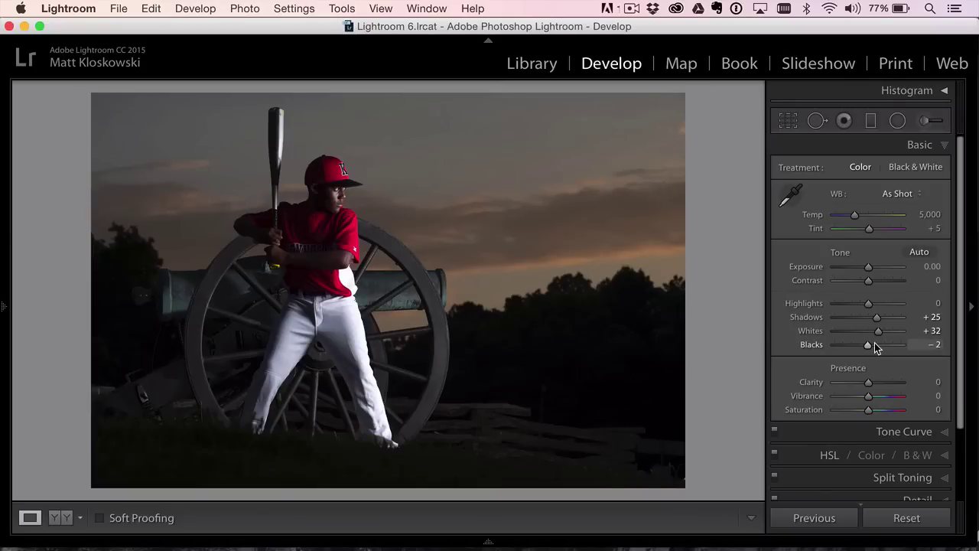
Set up an Adjustment Brush with its effects reset and Clarity at 68
{"action": "left_click", "coordinate": [928, 123]}
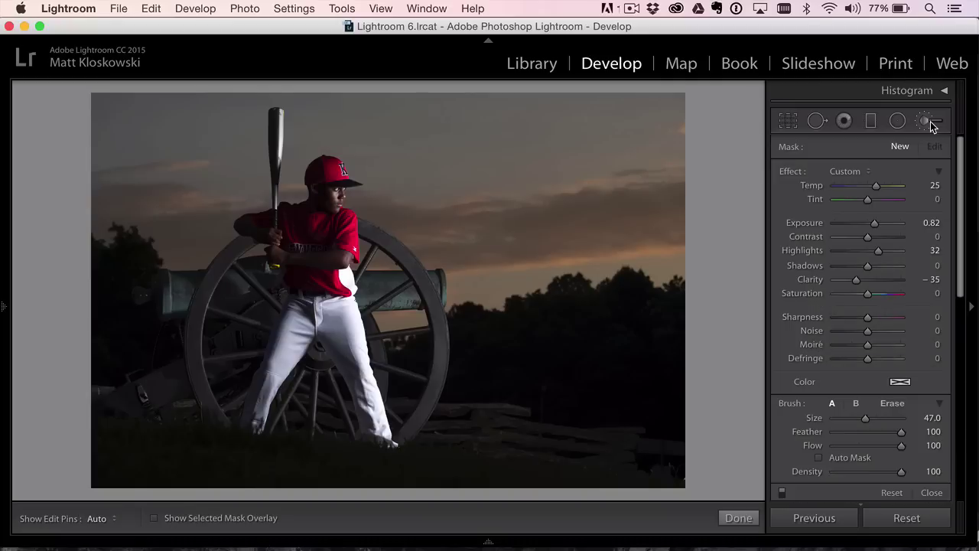
{"action": "double_click", "coordinate": [787, 172]}
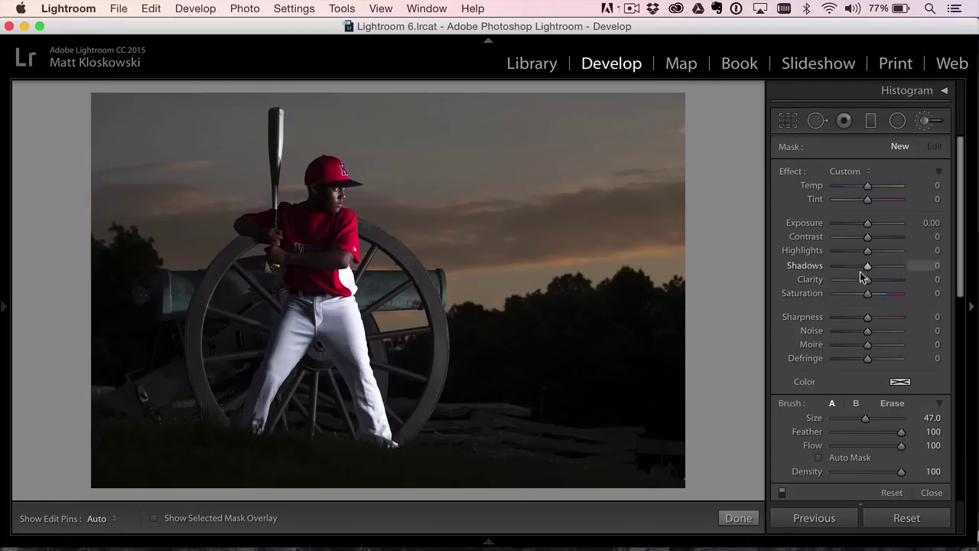
{"action": "left_click_drag", "start_coordinate": [867, 279], "coordinate": [890, 283]}
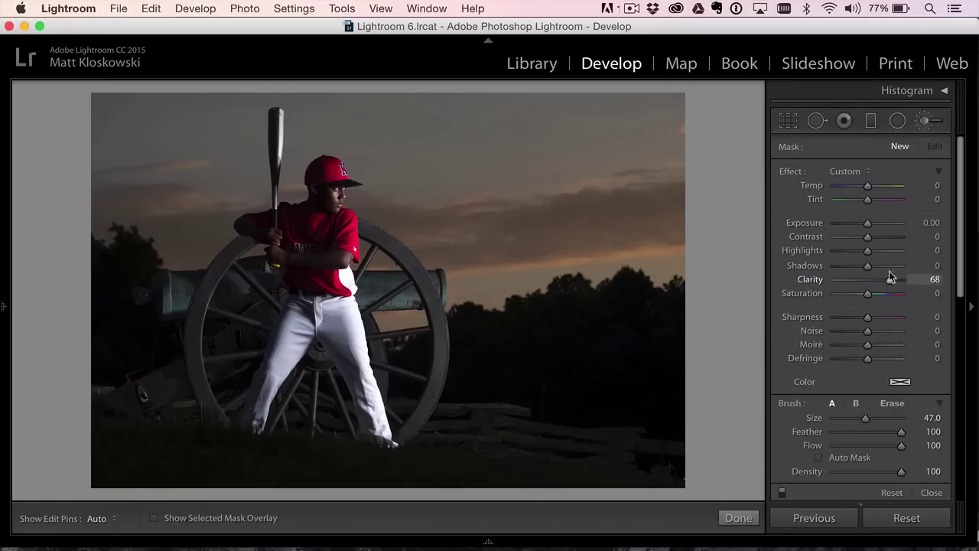
{"action": "scroll", "coordinate": [458, 278], "scroll_direction": "down", "scroll_amount": 8}
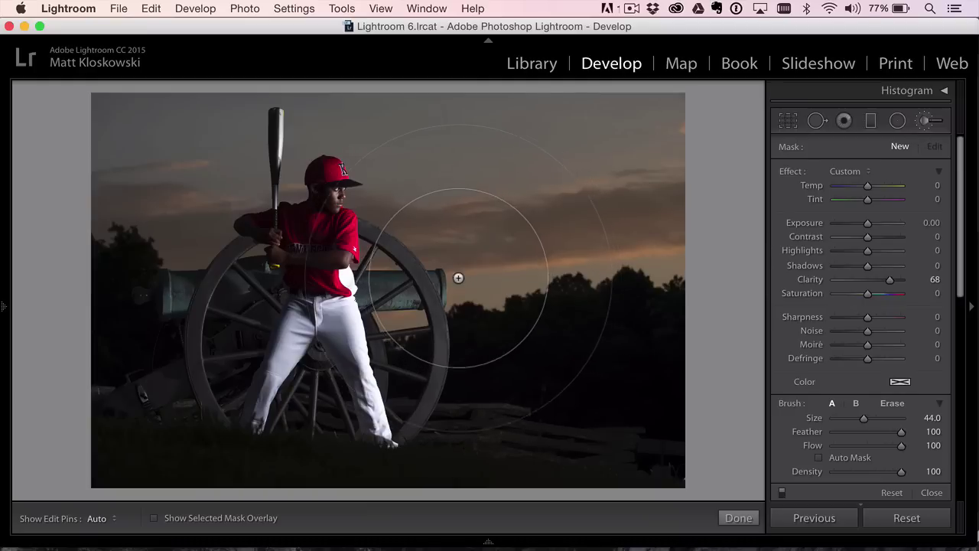
{"action": "scroll", "coordinate": [458, 278], "scroll_direction": "down", "scroll_amount": 12}
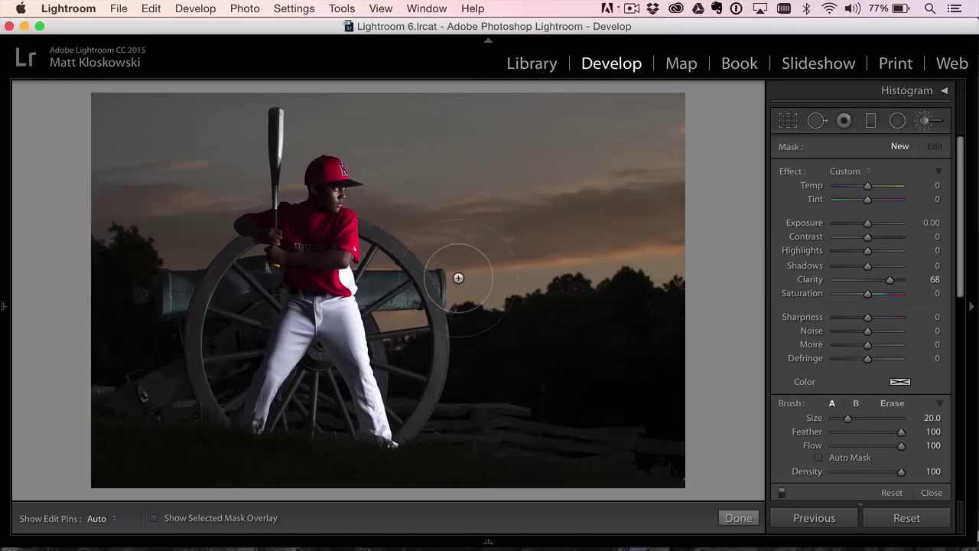
Paint the Clarity 68 brush onto the player, then toggle it off and on to compare
{"action": "key", "text": "h"}
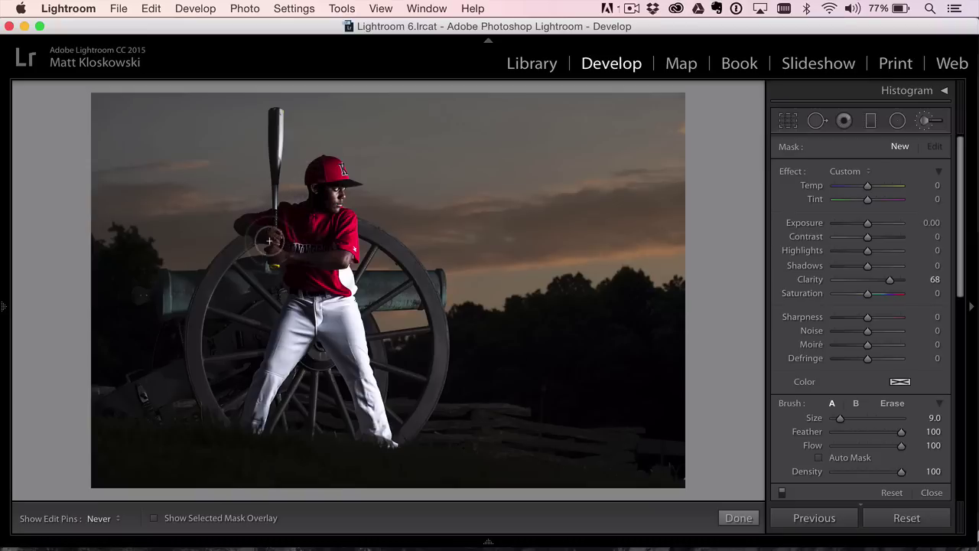
{"action": "key", "text": "h"}
{"action": "left_click", "coordinate": [327, 269]}
{"action": "key", "text": "super+equal"}
{"action": "key", "text": "super+equal"}
{"action": "key", "text": "super+equal"}
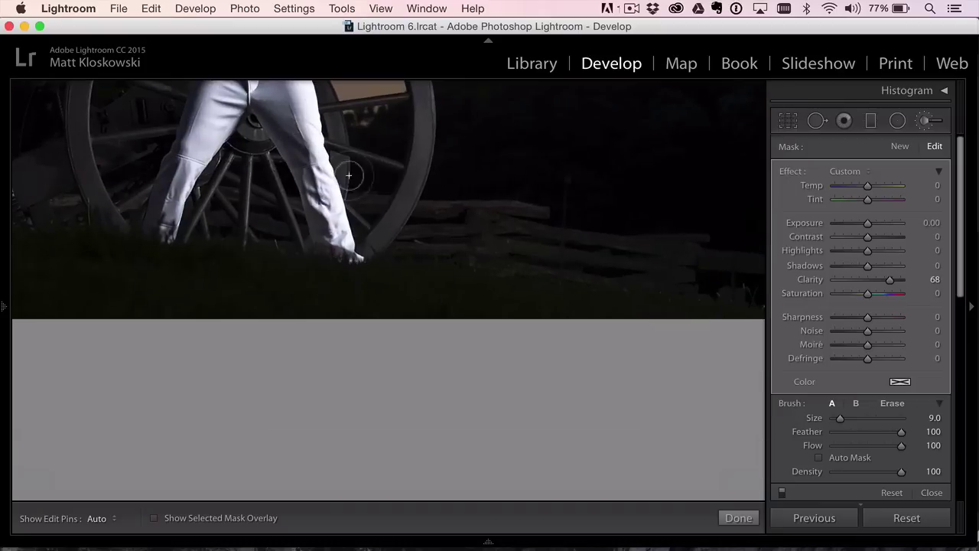
{"action": "left_click_drag", "start_coordinate": [349, 176], "coordinate": [372, 338]}
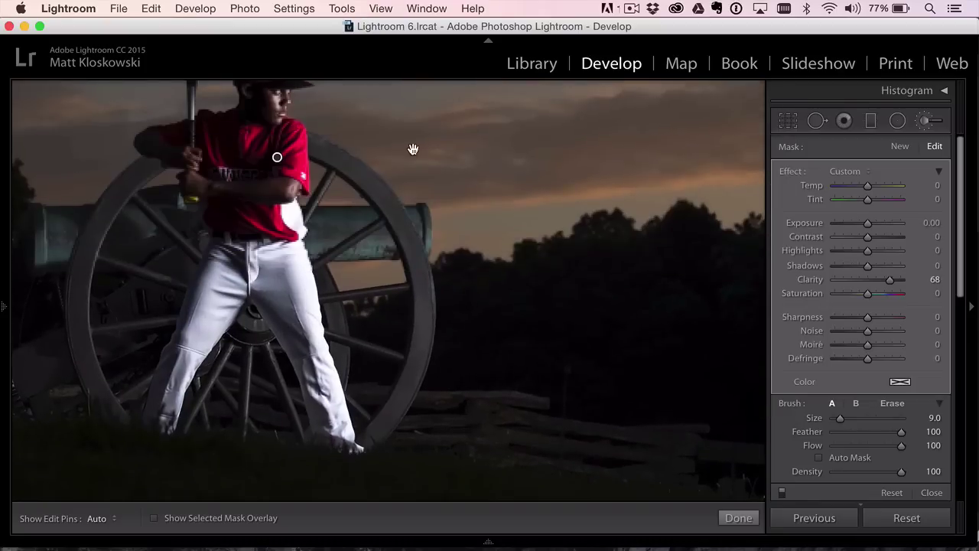
{"action": "left_click_drag", "start_coordinate": [416, 148], "coordinate": [416, 274]}
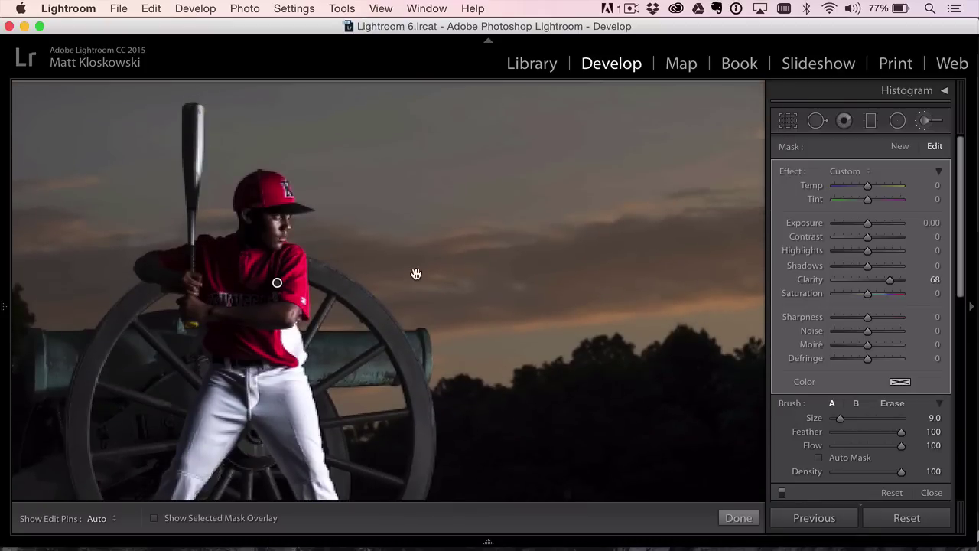
{"action": "left_click", "coordinate": [780, 489]}
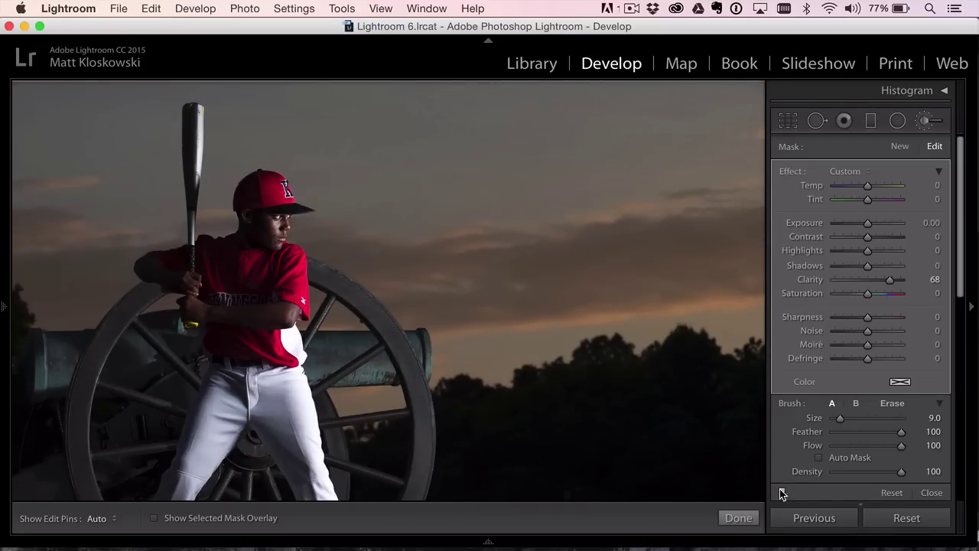
{"action": "left_click", "coordinate": [781, 492]}
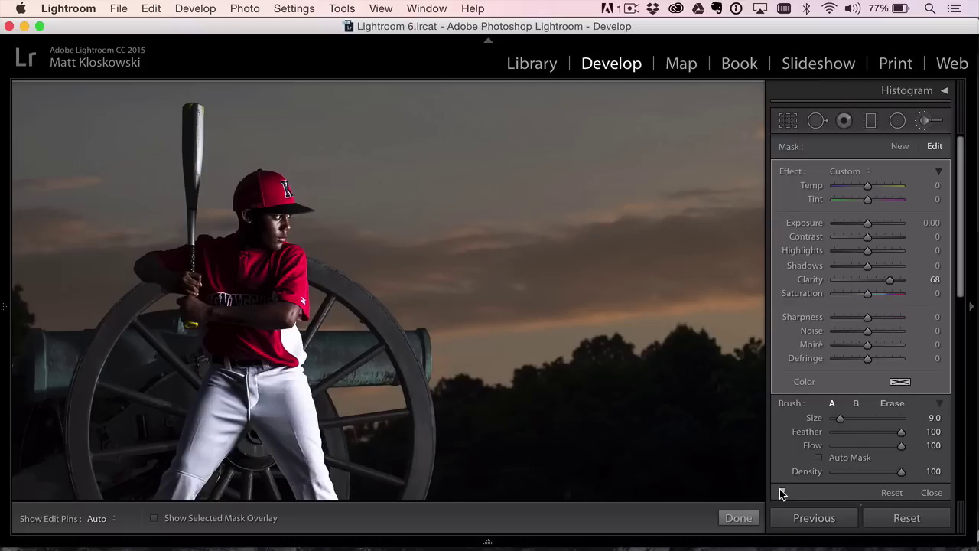
{"action": "left_click", "coordinate": [781, 493]}
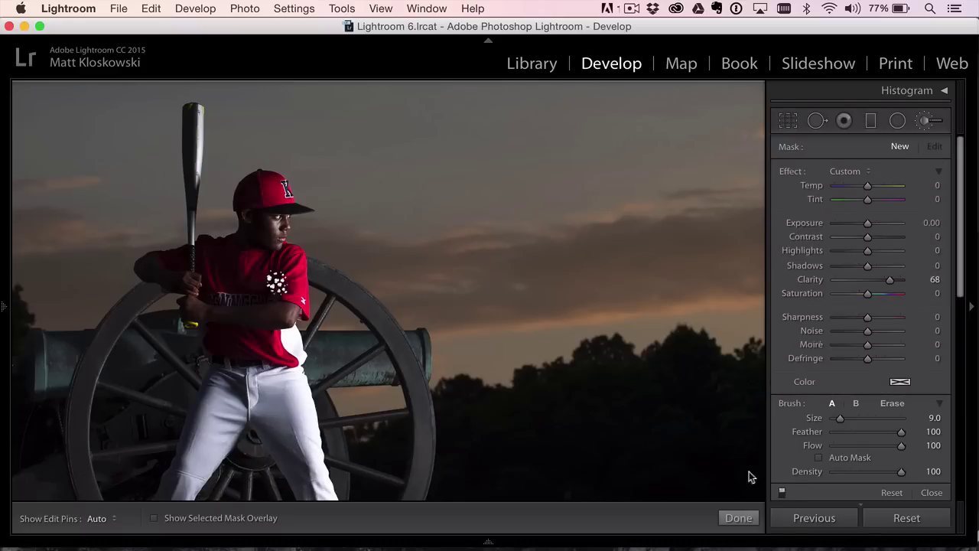
Edit a copy with Lightroom adjustments in Perfect Effects 9 Suite
{"action": "left_click", "coordinate": [253, 11]}
{"action": "mouse_move", "coordinate": [305, 89]}
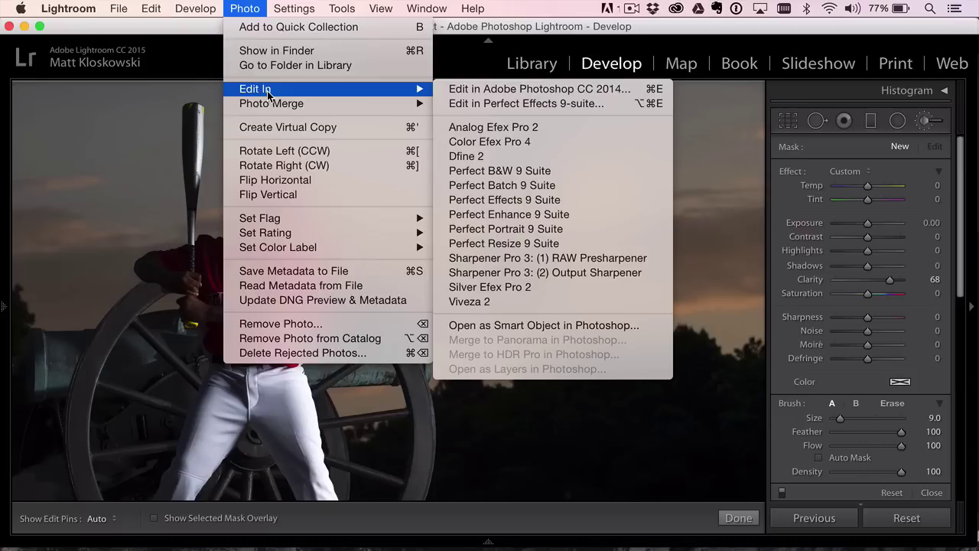
{"action": "left_click", "coordinate": [584, 200]}
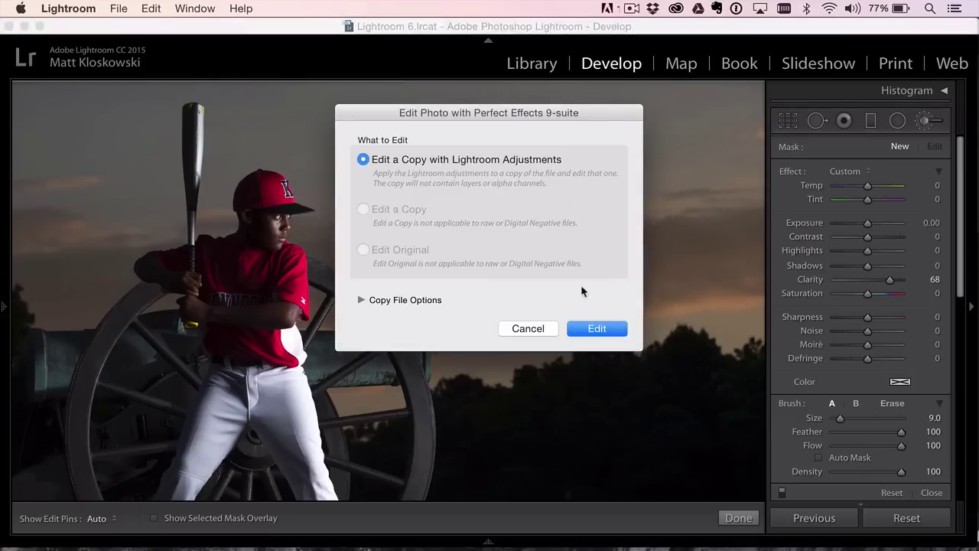
{"action": "left_click", "coordinate": [586, 329]}
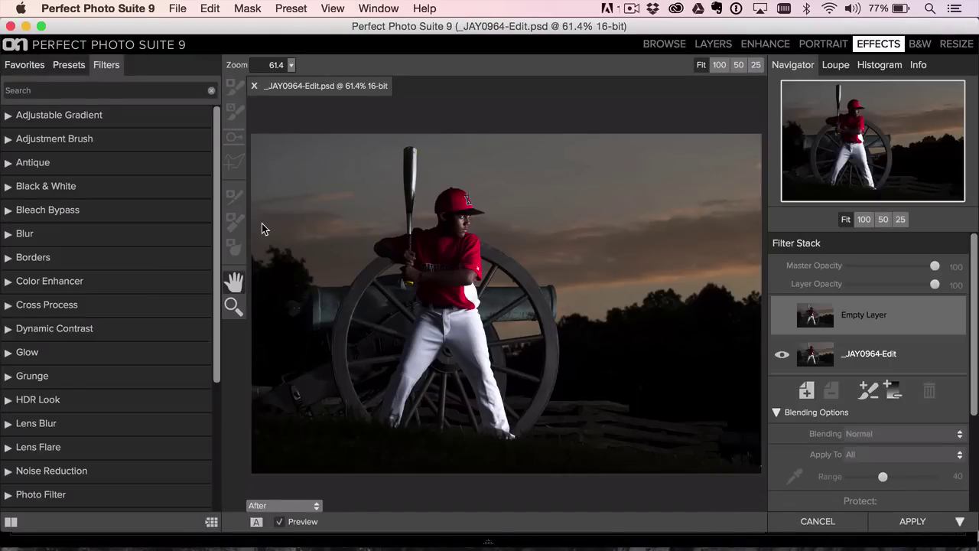
Apply the Natural Dynamic Contrast preset and zoom in on the player's face and jersey
{"action": "left_click", "coordinate": [25, 328]}
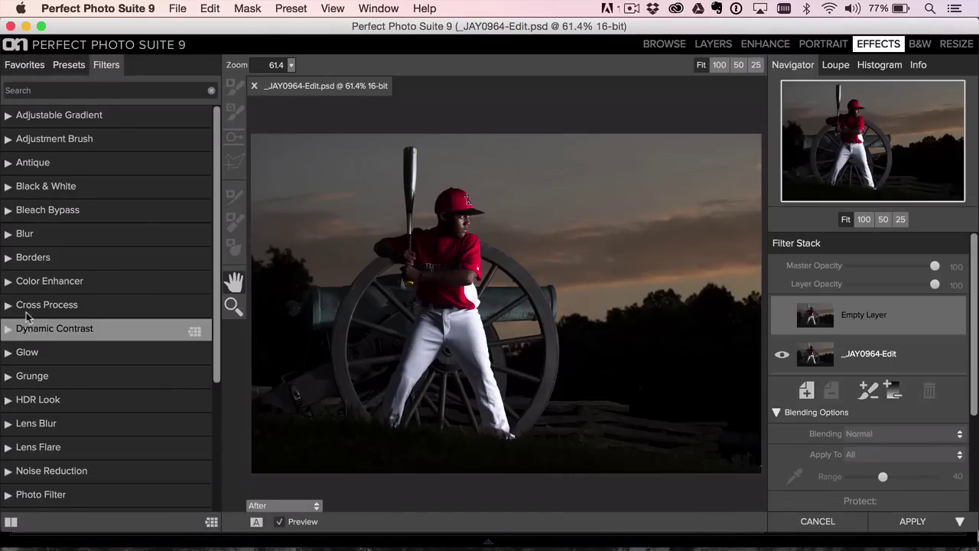
{"action": "left_click", "coordinate": [50, 157]}
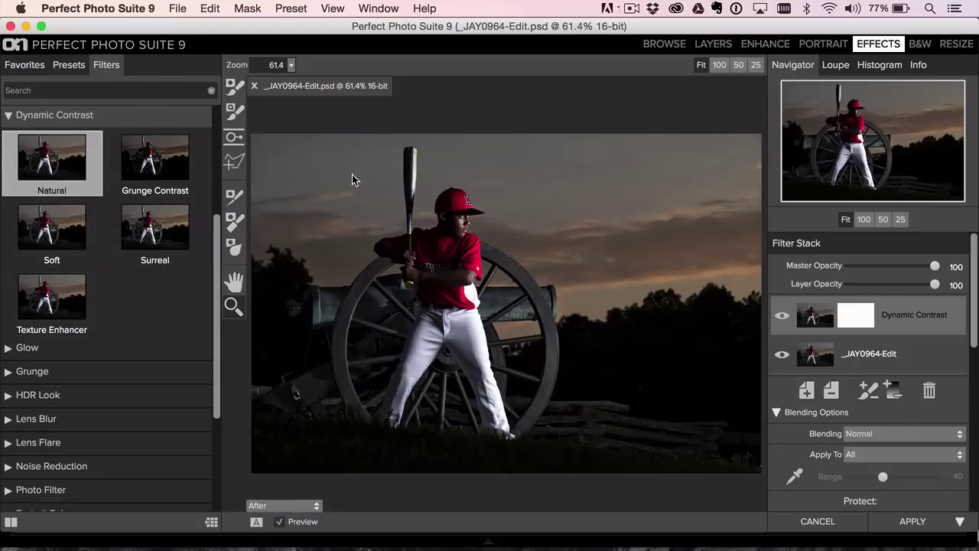
{"action": "left_click_drag", "start_coordinate": [349, 175], "coordinate": [640, 335]}
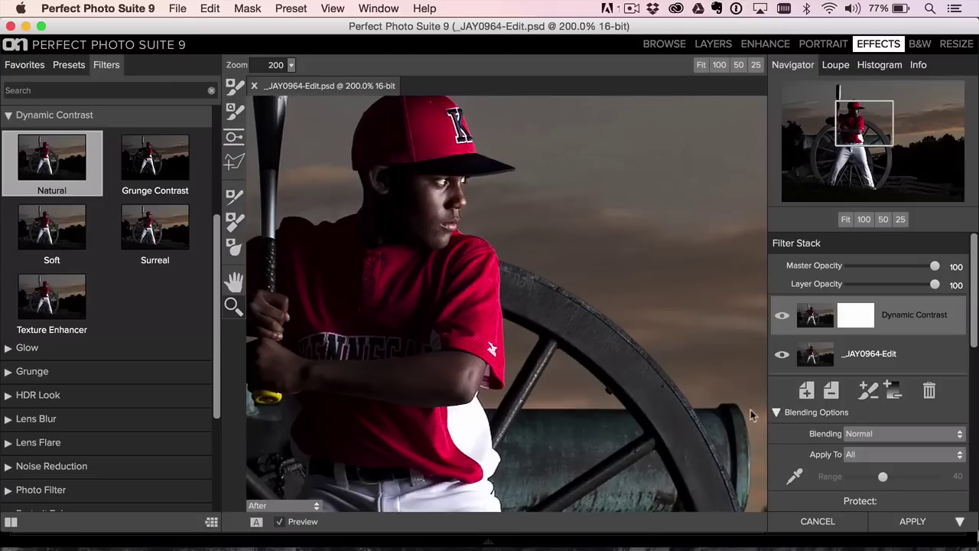
{"action": "scroll", "coordinate": [941, 390], "scroll_direction": "down", "scroll_amount": 5}
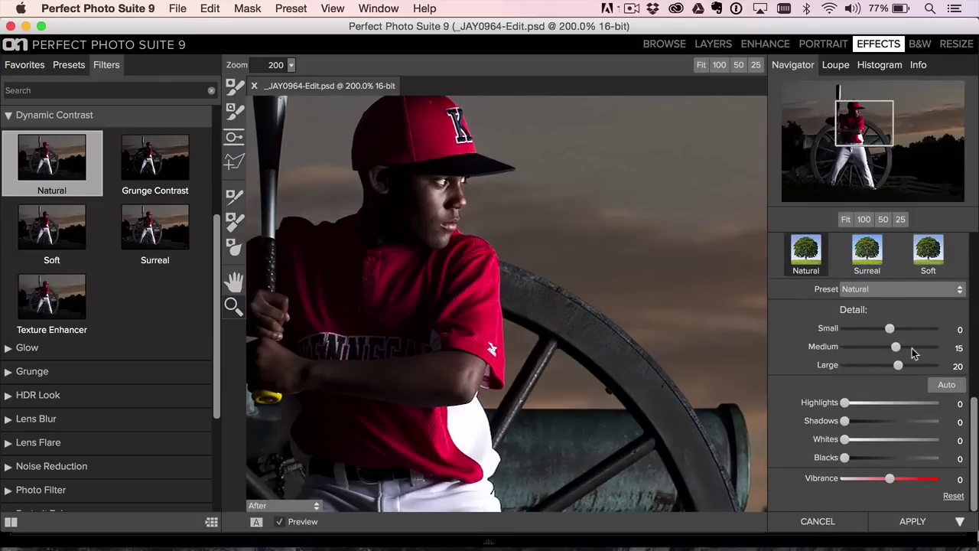
Set detail Small 23, Medium 32, Large 30, comparing before and after, then zoom out
{"action": "left_click", "coordinate": [910, 349]}
{"action": "left_click_drag", "start_coordinate": [909, 350], "coordinate": [903, 350]}
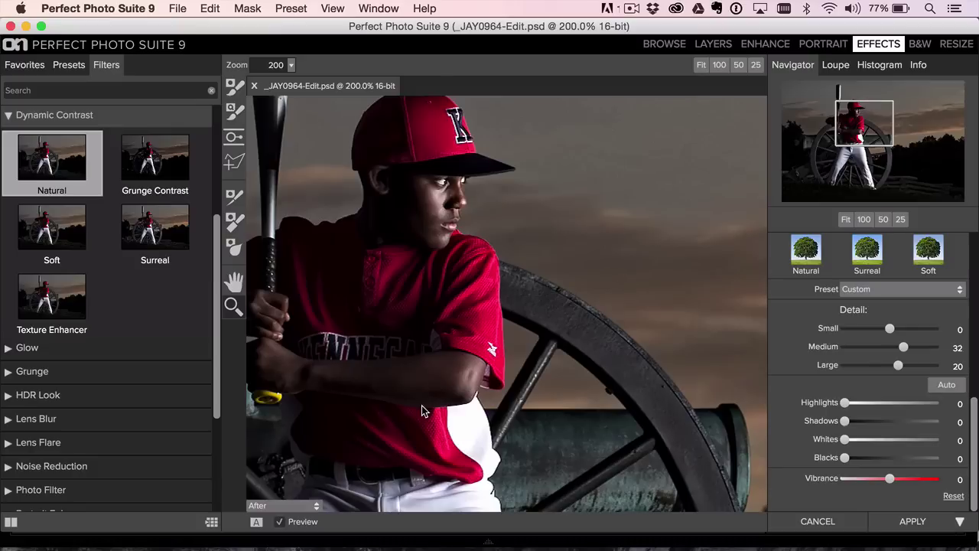
{"action": "key", "text": "super+p"}
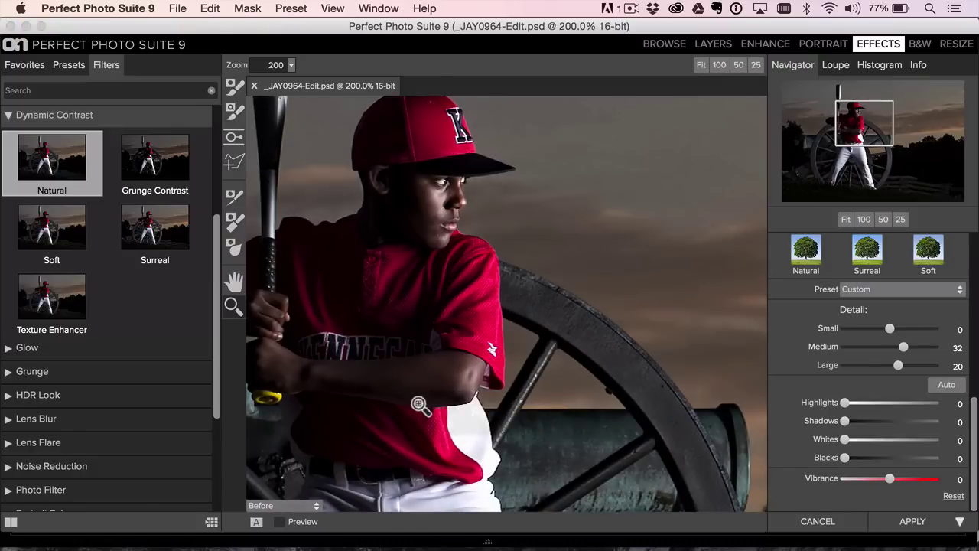
{"action": "key", "text": "super+p"}
{"action": "key", "text": "super+p"}
{"action": "key", "text": "super+p"}
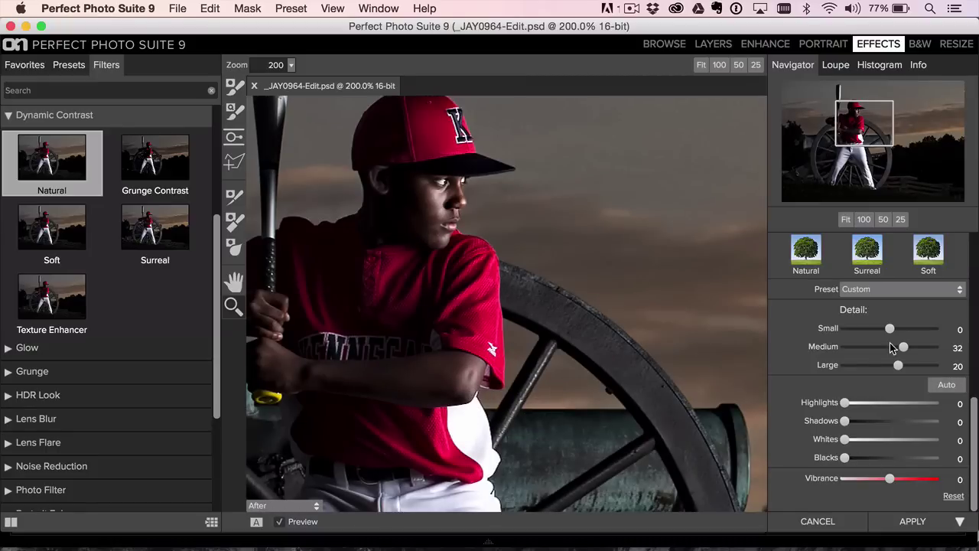
{"action": "left_click", "coordinate": [898, 329]}
{"action": "left_click", "coordinate": [902, 366]}
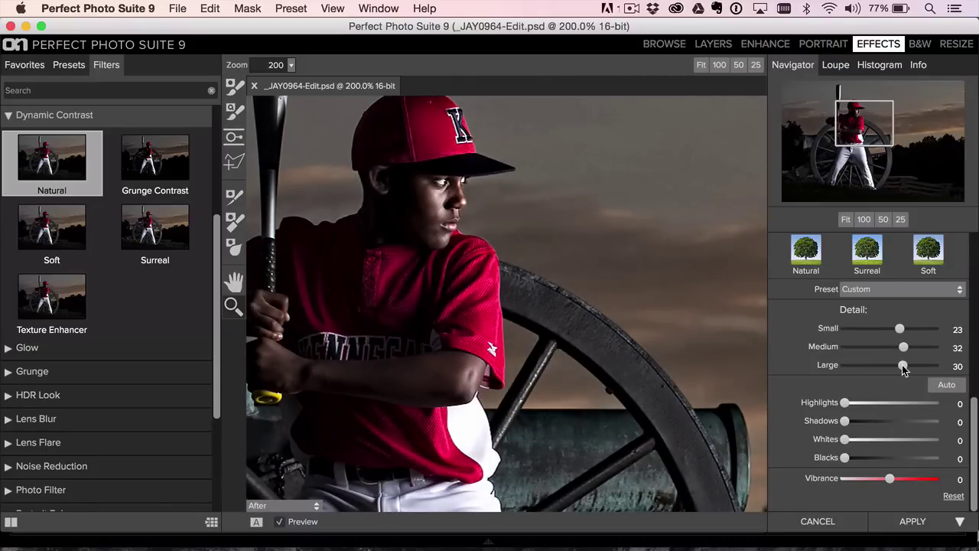
{"action": "key", "text": "super+minus"}
{"action": "key", "text": "super+minus"}
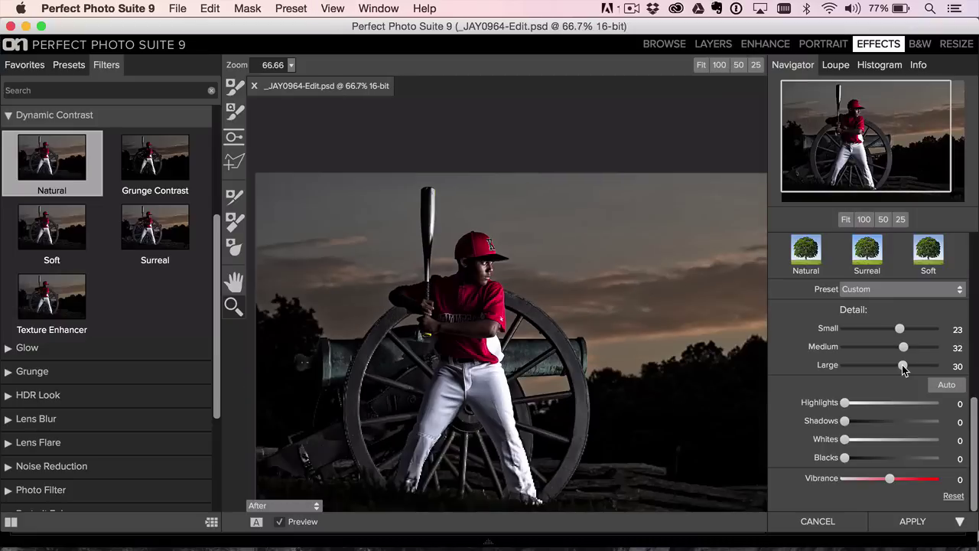
Choose the Masking Brush and set its size to 250
{"action": "left_click", "coordinate": [236, 86]}
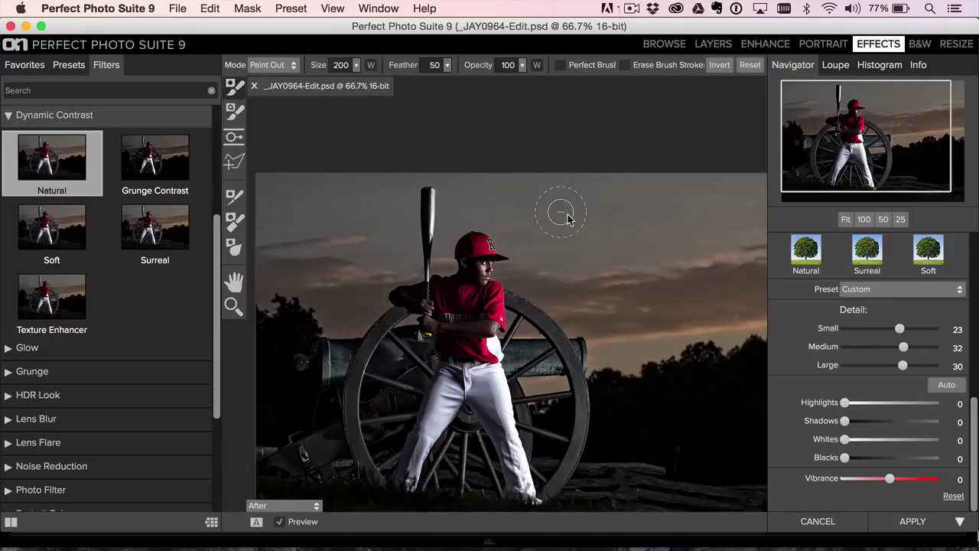
{"action": "key", "text": "bracketright"}
{"action": "key", "text": "bracketright"}
{"action": "key", "text": "bracketleft"}
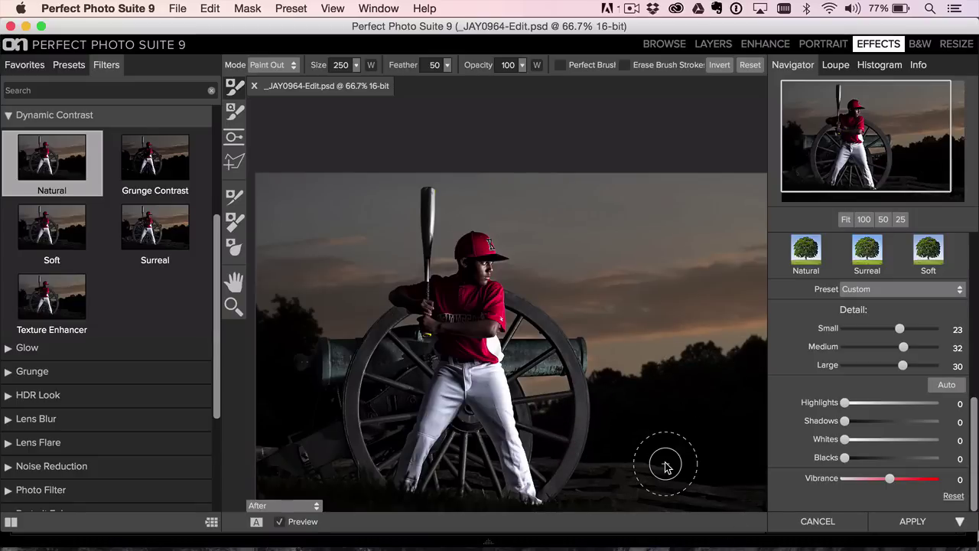
Toggle the preview off and on, then quit the suite to return to Lightroom
{"action": "key", "text": "super+p"}
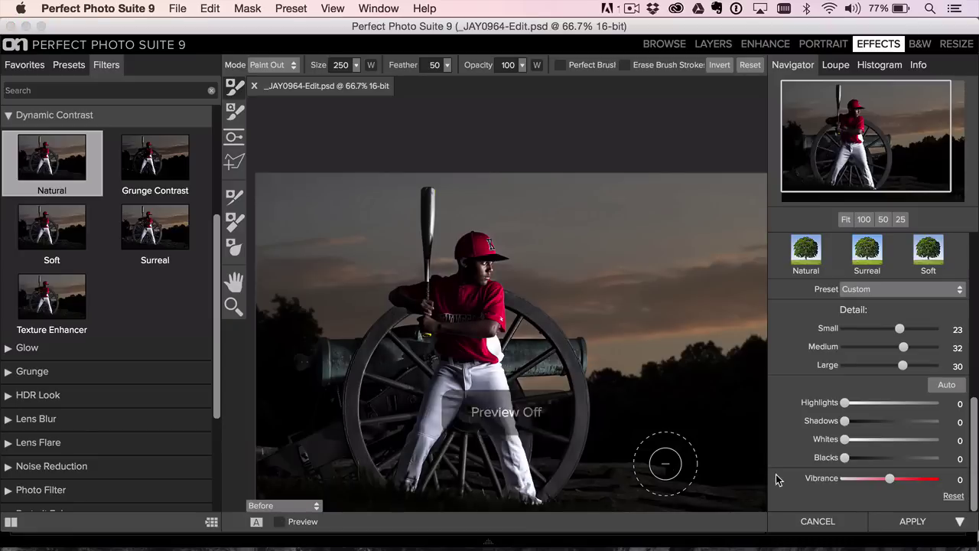
{"action": "key", "text": "super+p"}
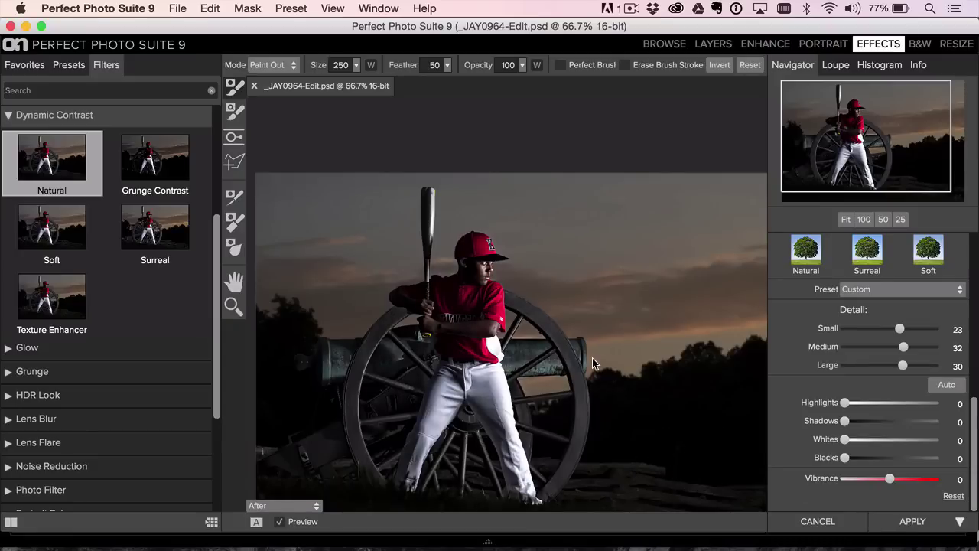
{"action": "key", "text": "super+q"}
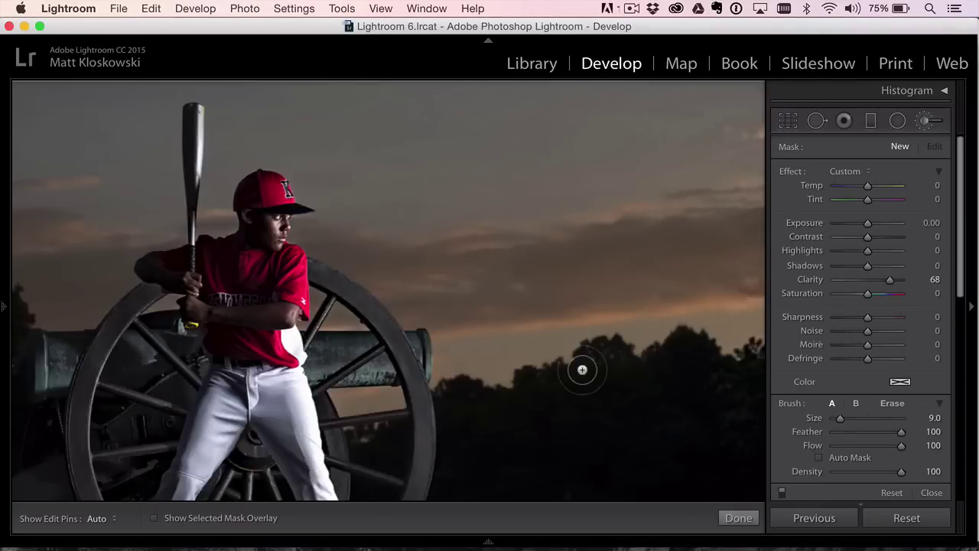
Finish the adjustment brush and set Post-Crop Vignetting Amount -8, Midpoint 35, Feather 71
{"action": "key", "text": "z"}
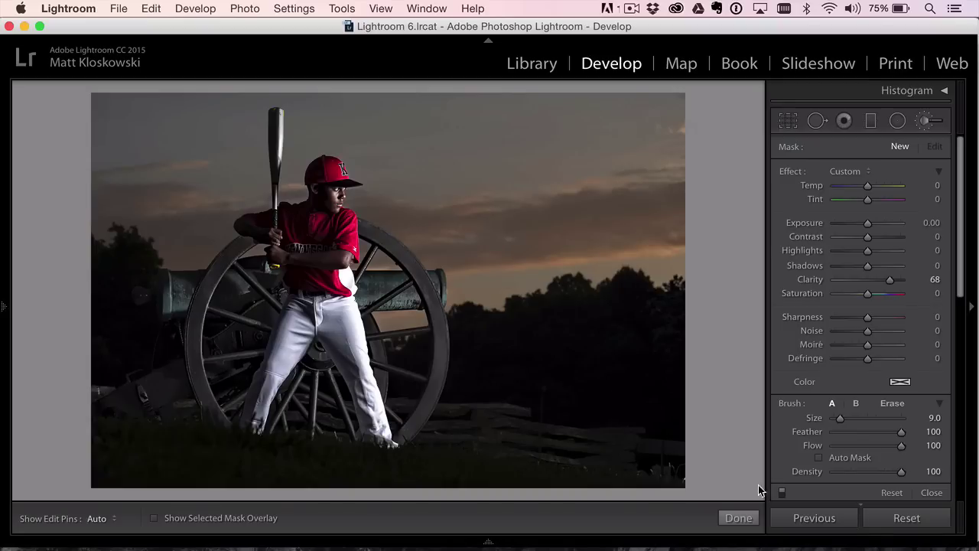
{"action": "left_click", "coordinate": [739, 518]}
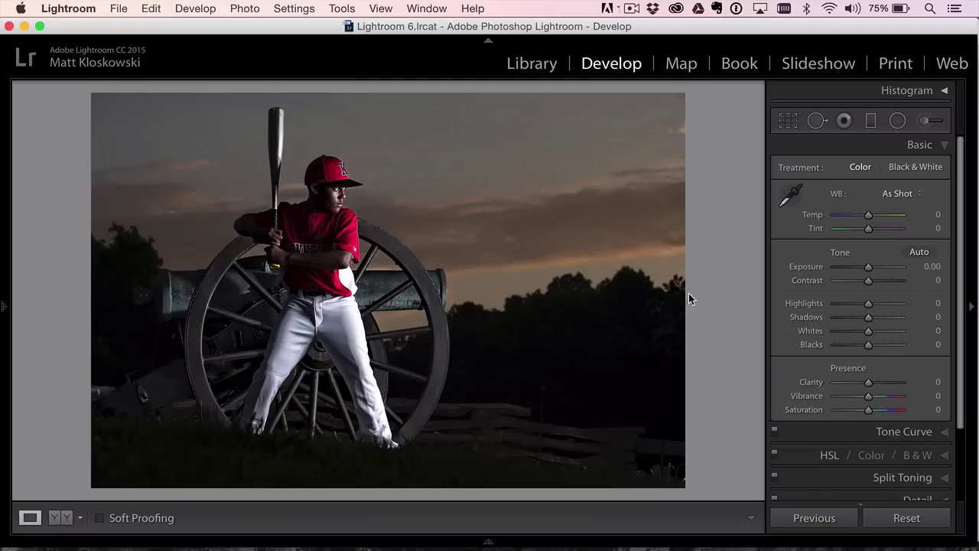
{"action": "scroll", "coordinate": [832, 341], "scroll_direction": "down", "scroll_amount": 10}
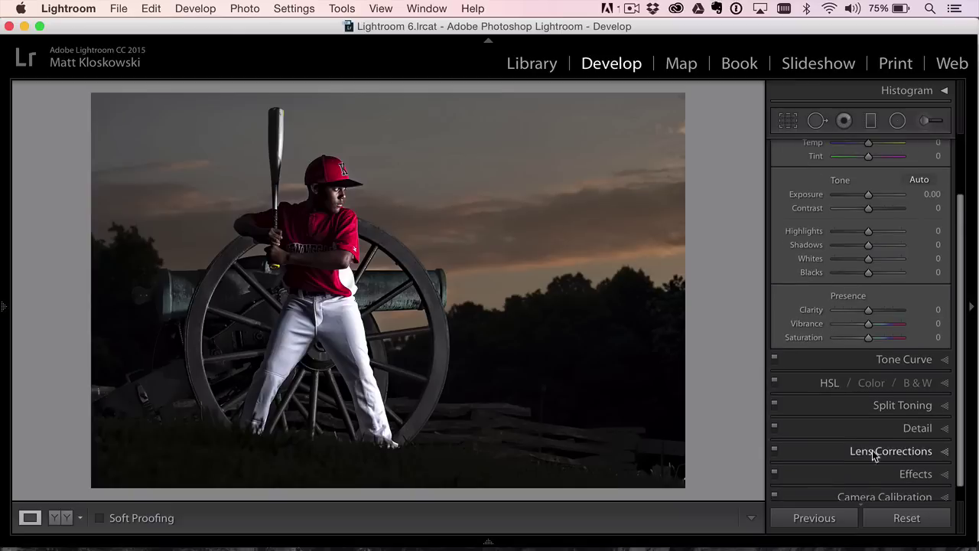
{"action": "left_click", "coordinate": [886, 476]}
{"action": "left_click", "coordinate": [857, 334]}
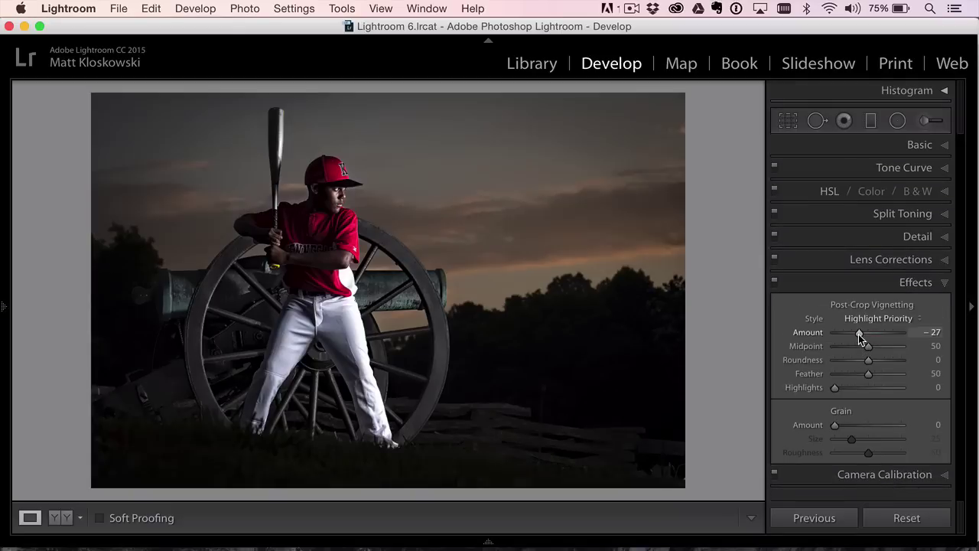
{"action": "left_click_drag", "start_coordinate": [862, 344], "coordinate": [880, 374]}
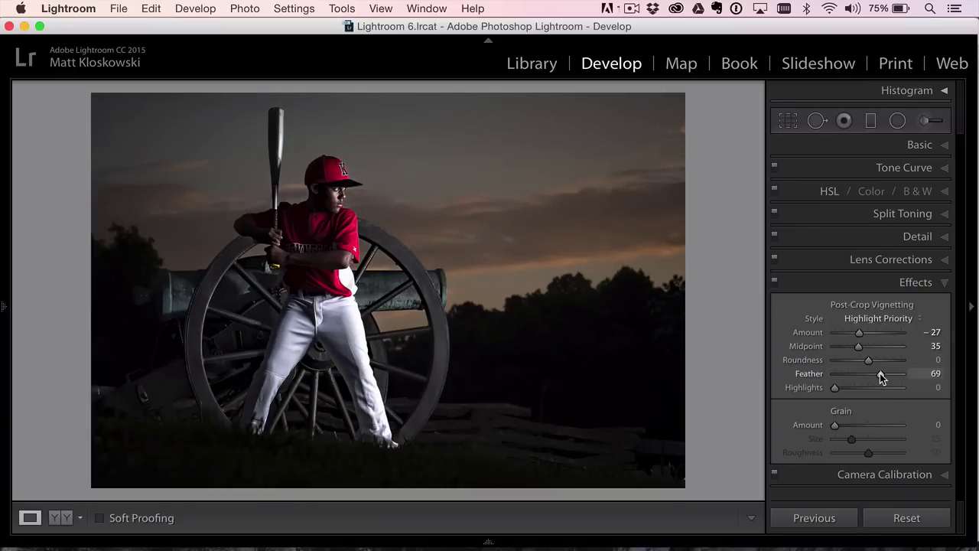
{"action": "left_click_drag", "start_coordinate": [858, 333], "coordinate": [866, 335]}
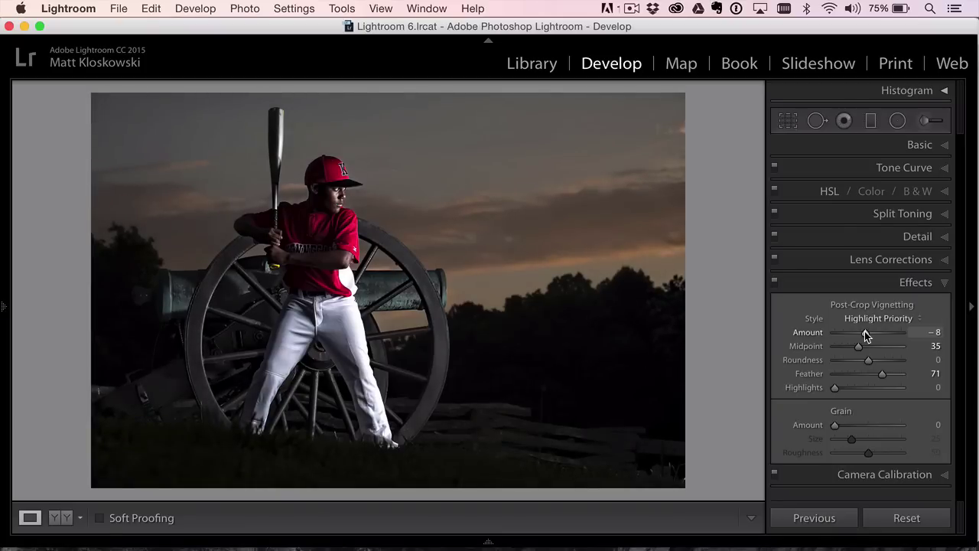
Draw a graduated filter with Clarity 0 and Exposure -0.87 across the lower foreground
{"action": "left_click", "coordinate": [871, 121]}
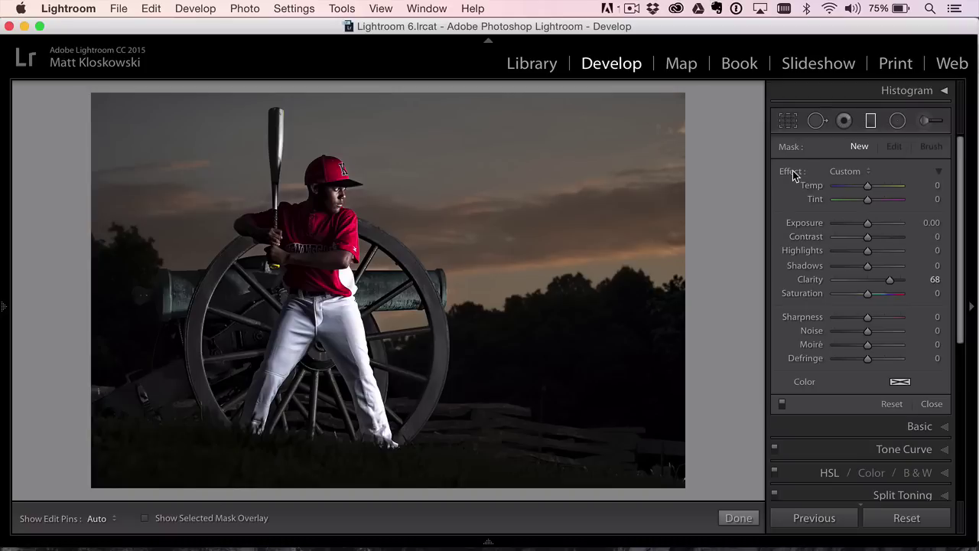
{"action": "double_click", "coordinate": [791, 171]}
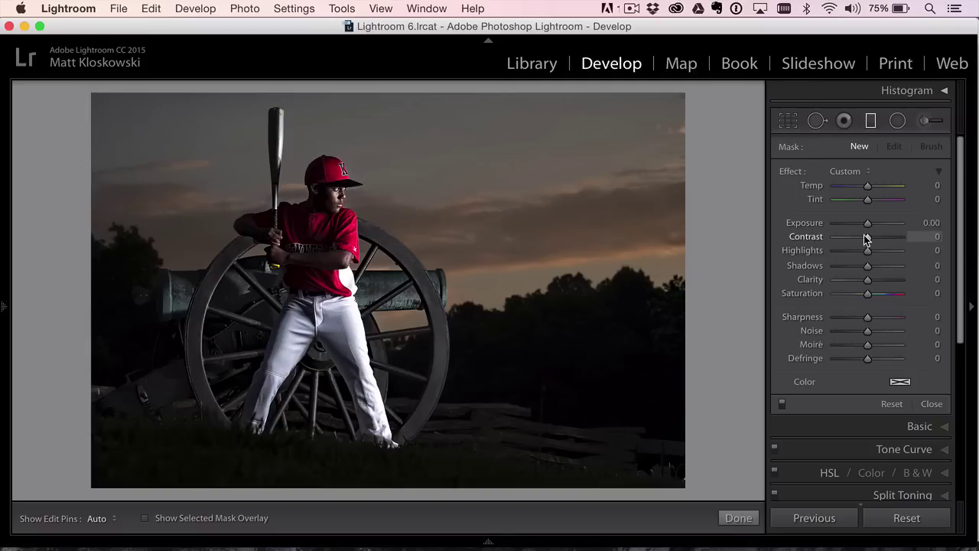
{"action": "left_click_drag", "start_coordinate": [865, 227], "coordinate": [862, 229]}
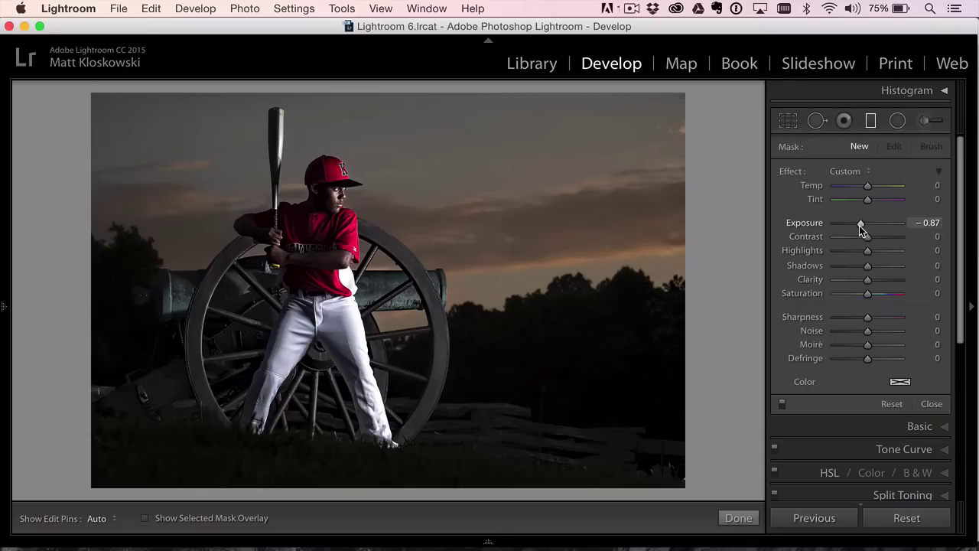
{"action": "left_click_drag", "start_coordinate": [393, 312], "coordinate": [374, 225]}
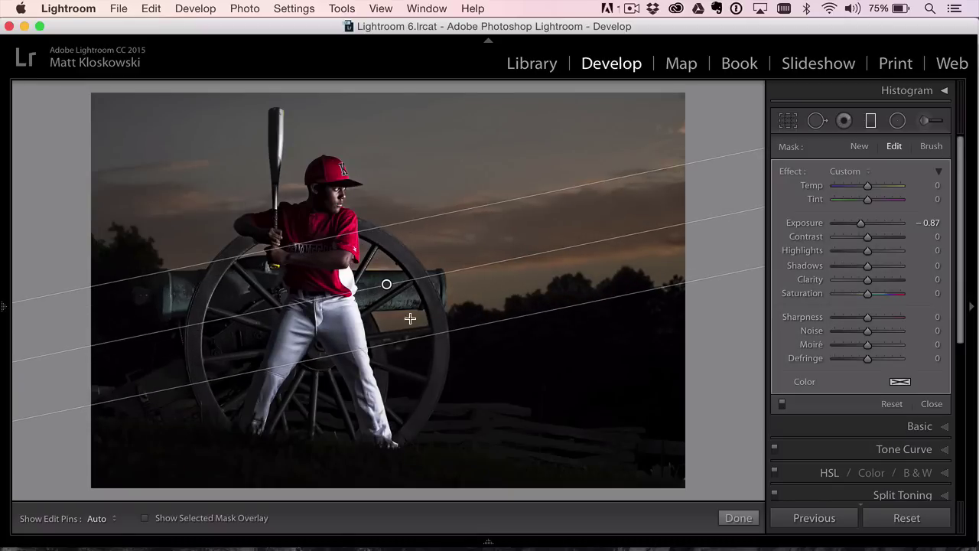
{"action": "left_click_drag", "start_coordinate": [415, 334], "coordinate": [423, 360]}
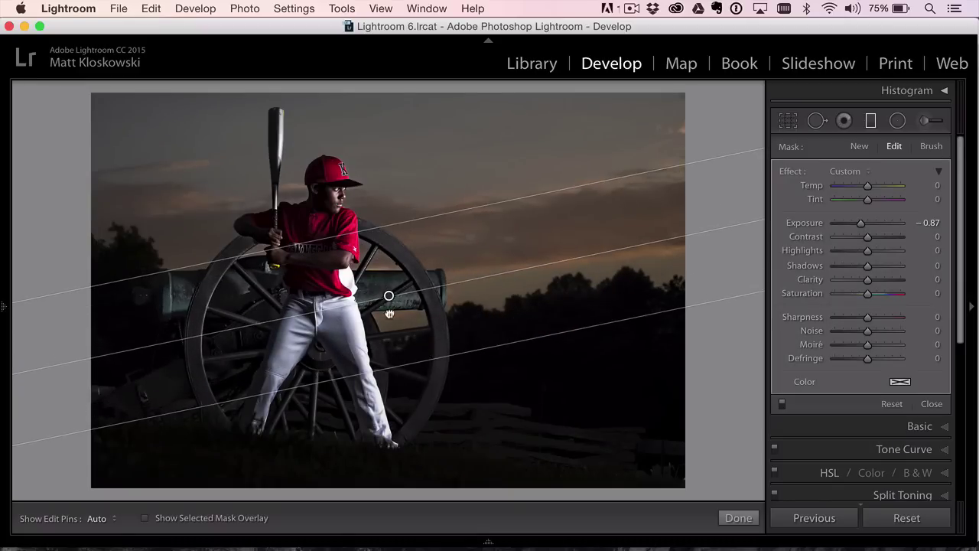
{"action": "left_click_drag", "start_coordinate": [388, 296], "coordinate": [375, 312]}
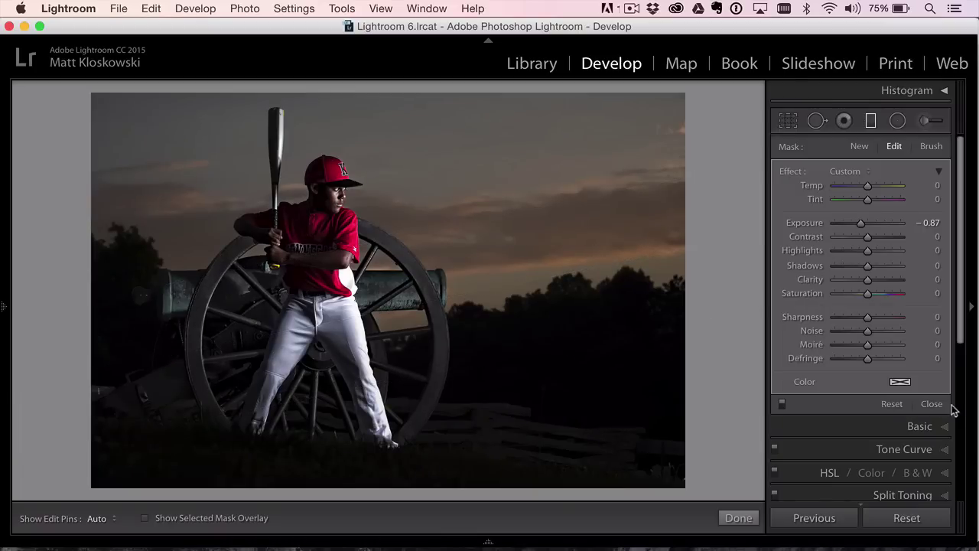
Toggle the graduated filter off and on to compare, then close it
{"action": "left_click", "coordinate": [782, 403]}
{"action": "left_click", "coordinate": [782, 403]}
{"action": "left_click", "coordinate": [783, 403]}
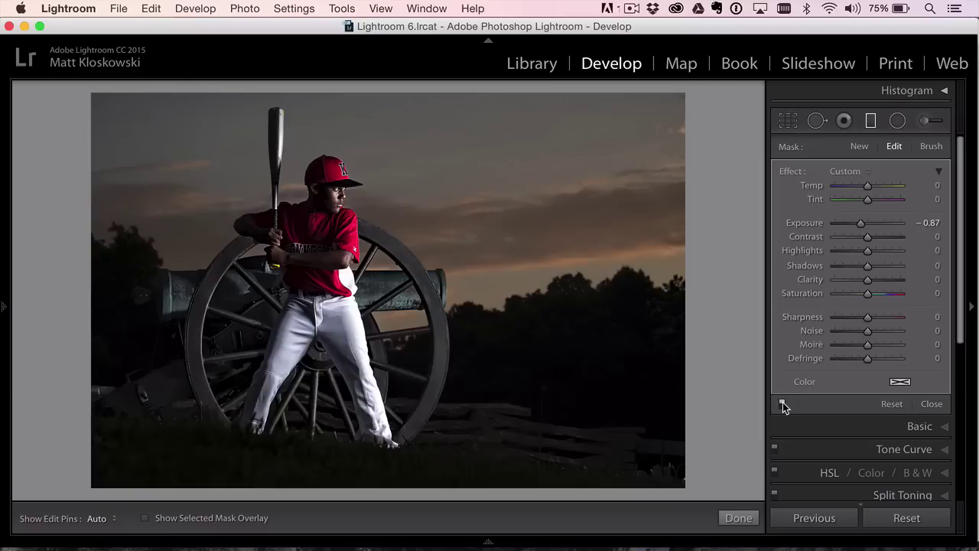
{"action": "left_click", "coordinate": [783, 403]}
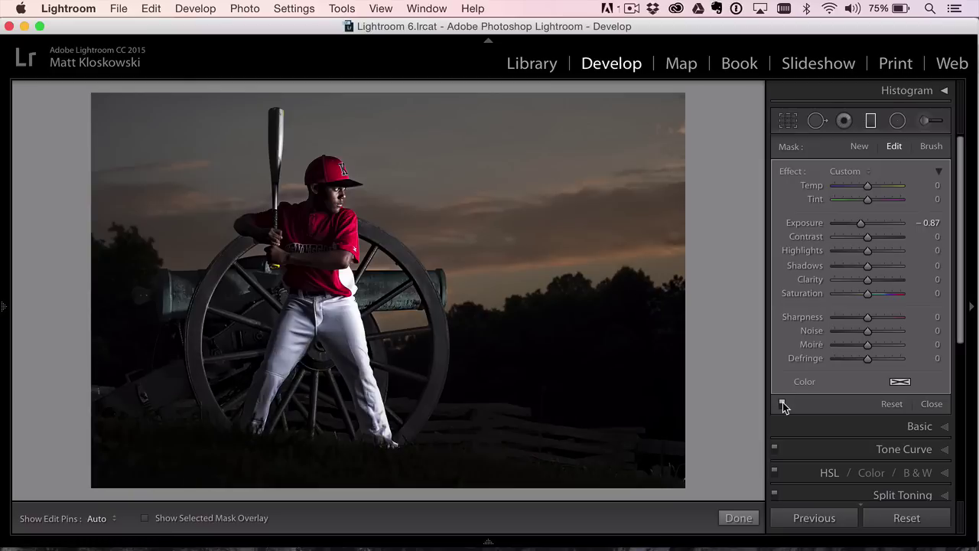
{"action": "left_click", "coordinate": [931, 404]}
{"action": "key", "text": "r"}
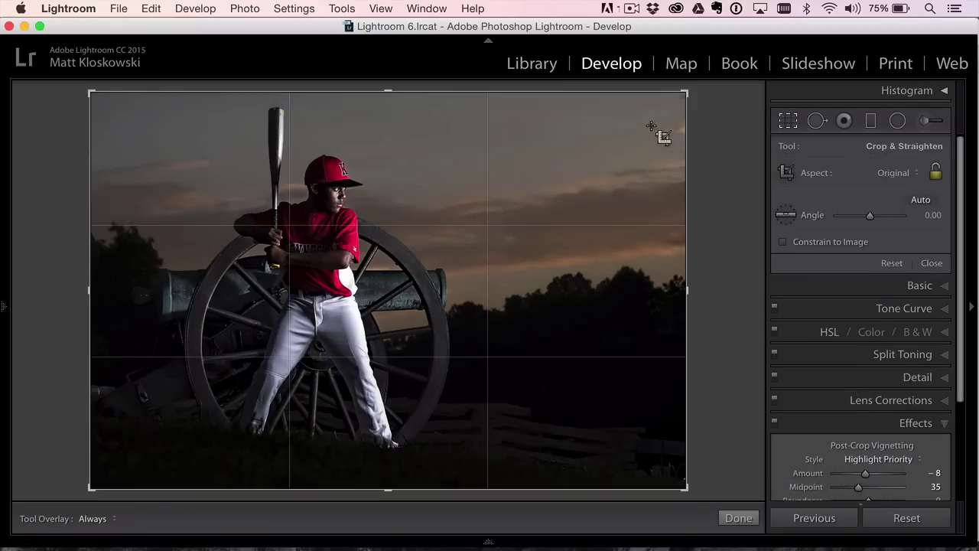
{"action": "left_click_drag", "start_coordinate": [686, 91], "coordinate": [553, 184]}
{"action": "left_click_drag", "start_coordinate": [543, 253], "coordinate": [494, 293]}
{"action": "key", "text": "r"}
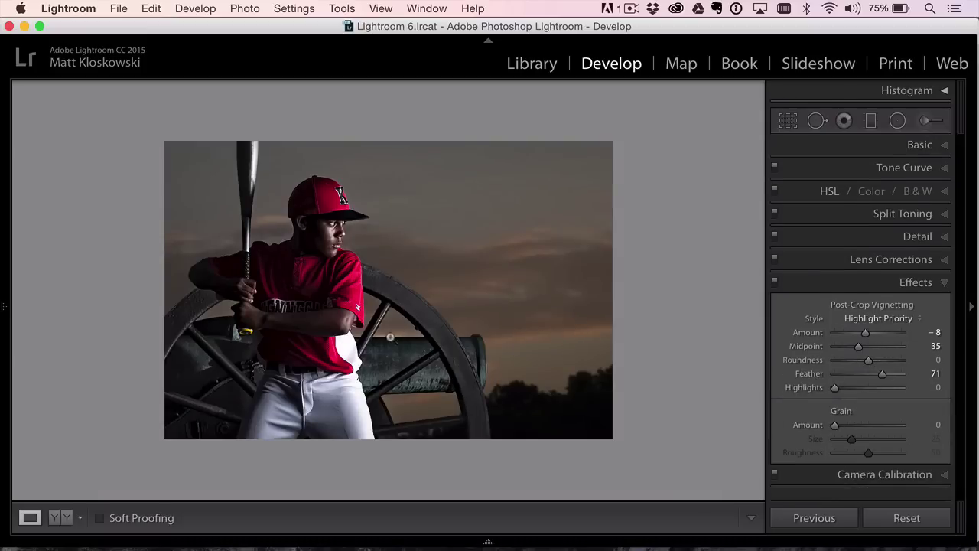
{"action": "key", "text": "super+z"}
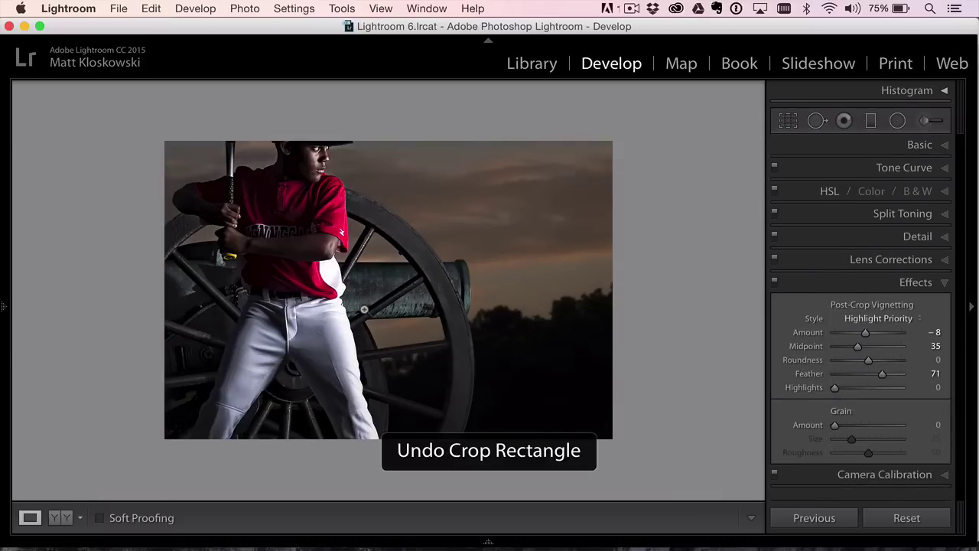
{"action": "key", "text": "super+z"}
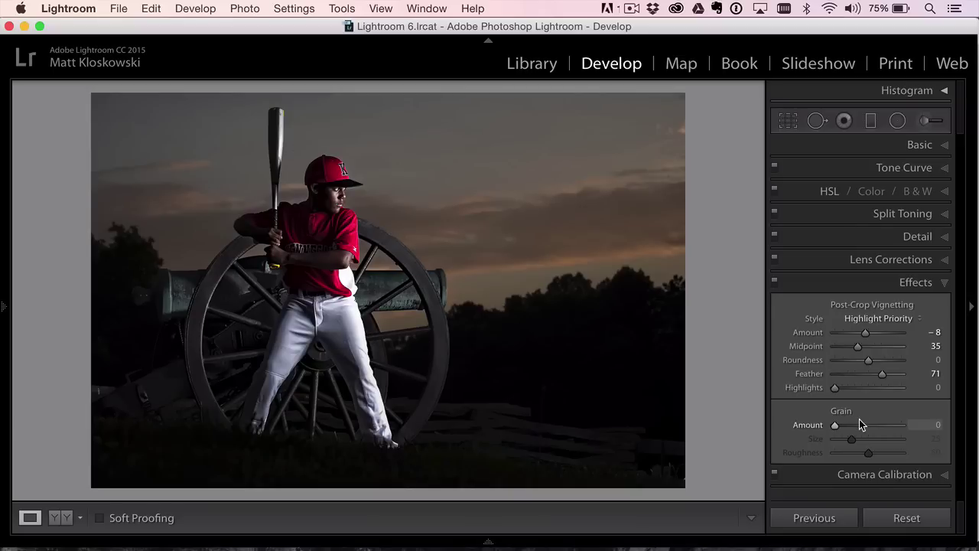
Switch to the _JAY0964.dng version and reset its Basic tone sliders to zero
{"action": "mouse_move", "coordinate": [894, 529]}
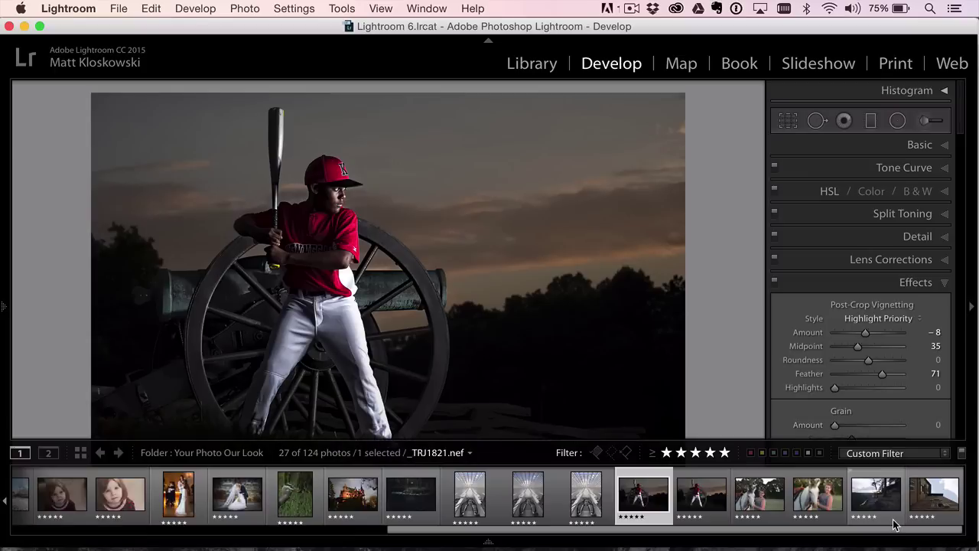
{"action": "left_click", "coordinate": [701, 493]}
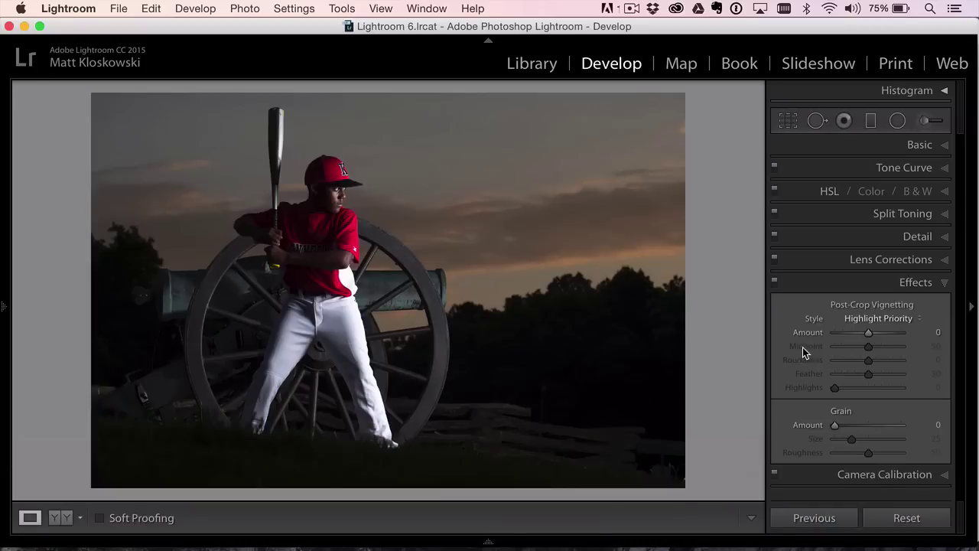
{"action": "left_click", "coordinate": [913, 149]}
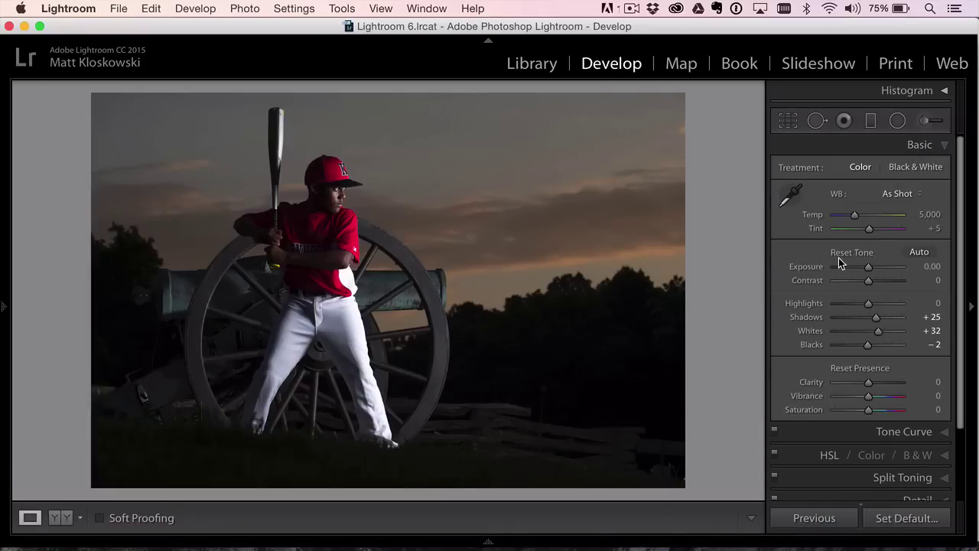
{"action": "left_click", "coordinate": [847, 254], "text": "alt"}
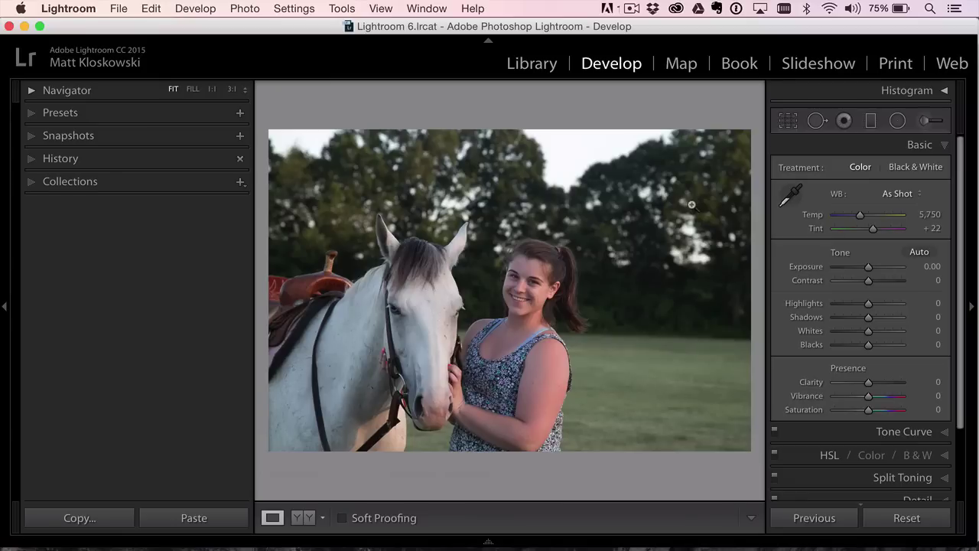
Tighten the crop around the horse and woman
{"action": "left_click", "coordinate": [785, 116]}
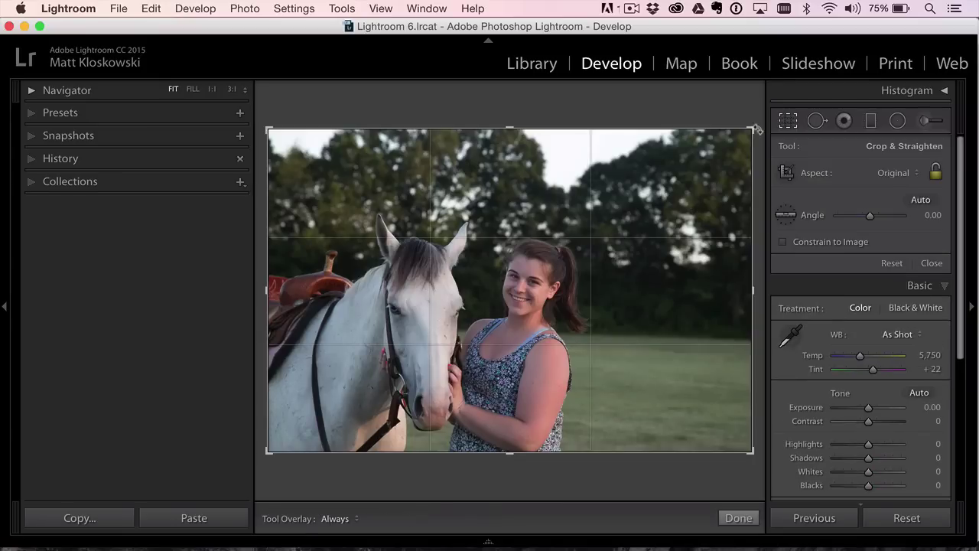
{"action": "left_click_drag", "start_coordinate": [751, 130], "coordinate": [688, 174]}
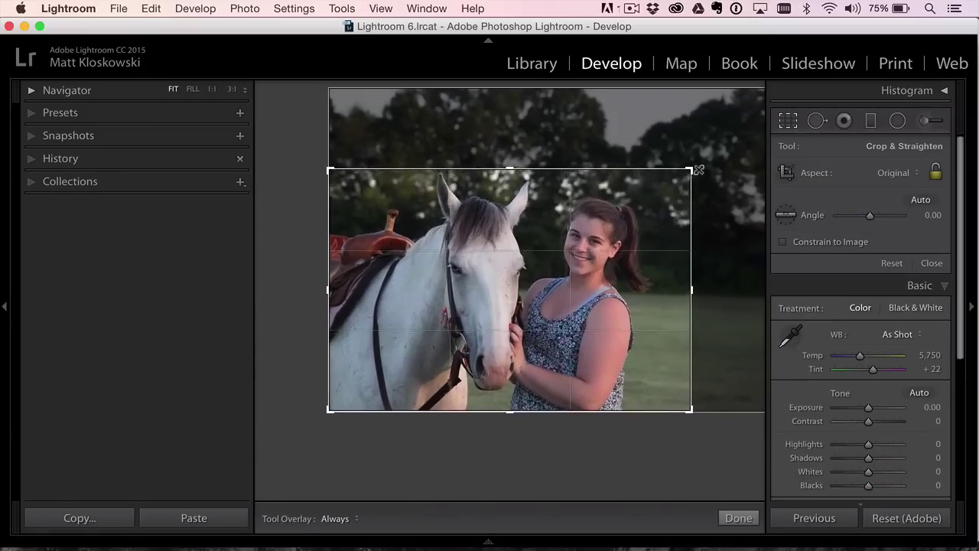
{"action": "key", "text": "Return"}
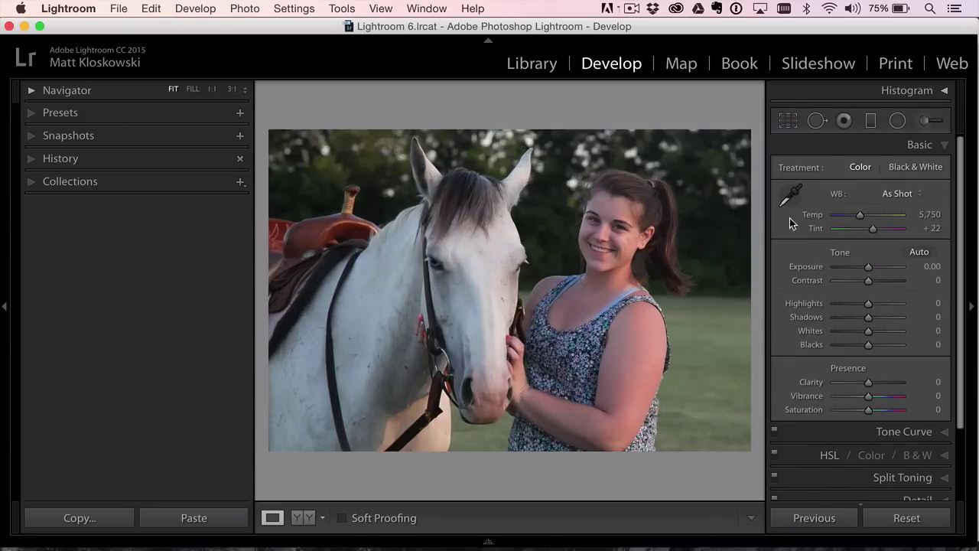
Set Shadows +24, Whites +61, Blacks −19 and Temp 5,904 with clipping preview
{"action": "left_click_drag", "start_coordinate": [869, 318], "coordinate": [880, 316]}
{"action": "key", "text": "alt"}
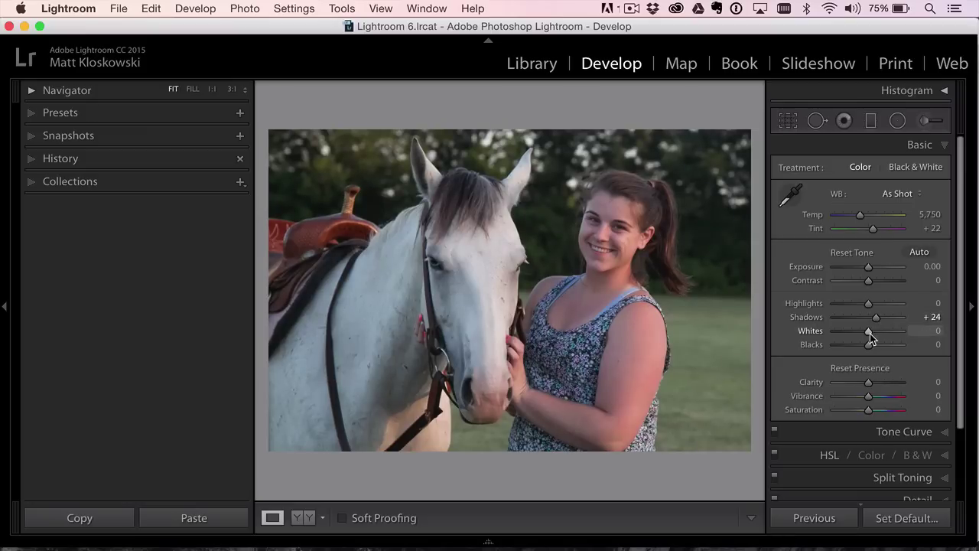
{"action": "mouse_move", "coordinate": [870, 335]}
{"action": "left_mouse_down"}
{"action": "mouse_move", "coordinate": [900, 333]}
{"action": "mouse_move", "coordinate": [860, 348]}
{"action": "left_mouse_up"}
{"action": "left_click", "coordinate": [888, 333], "text": "alt"}
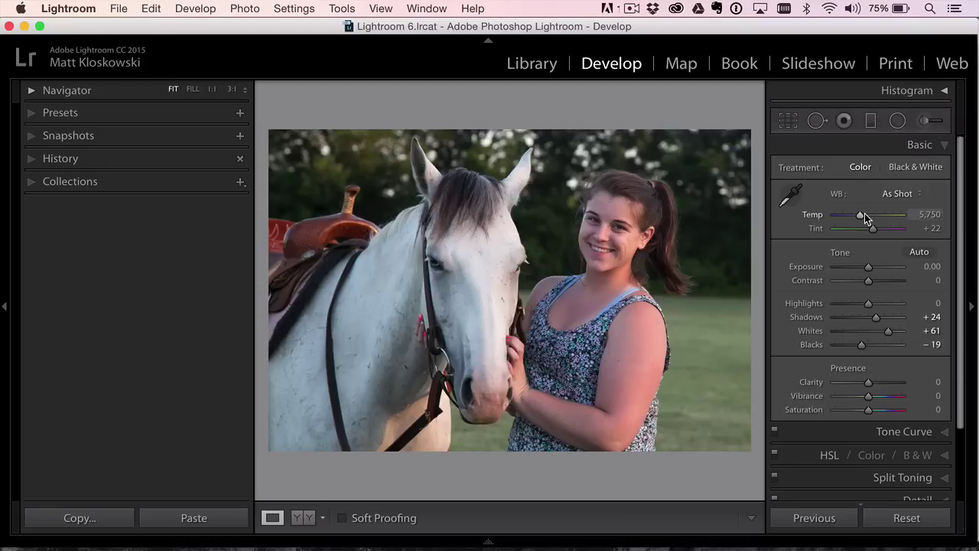
{"action": "left_click_drag", "start_coordinate": [860, 215], "coordinate": [873, 227]}
Set up an Adjustment Brush warmed to Temp 29
{"action": "left_click", "coordinate": [925, 120]}
{"action": "left_click_drag", "start_coordinate": [867, 186], "coordinate": [875, 189]}
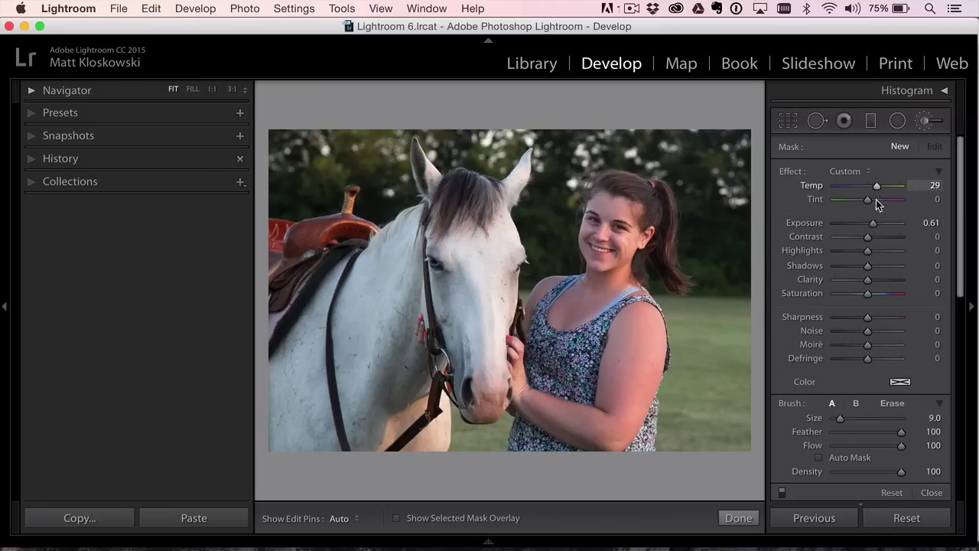
{"action": "scroll", "coordinate": [695, 236], "scroll_direction": "up", "scroll_amount": 5}
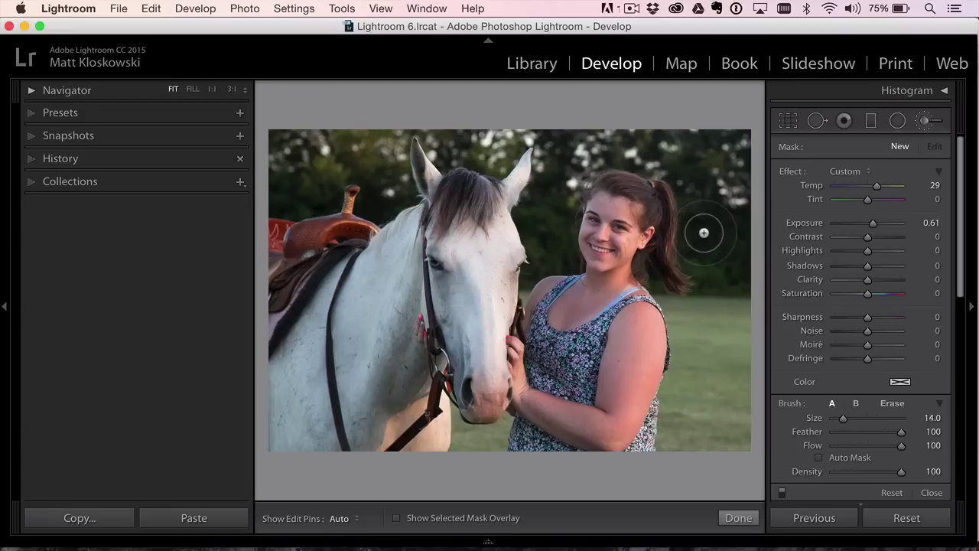
{"action": "scroll", "coordinate": [704, 232], "scroll_direction": "up", "scroll_amount": 15}
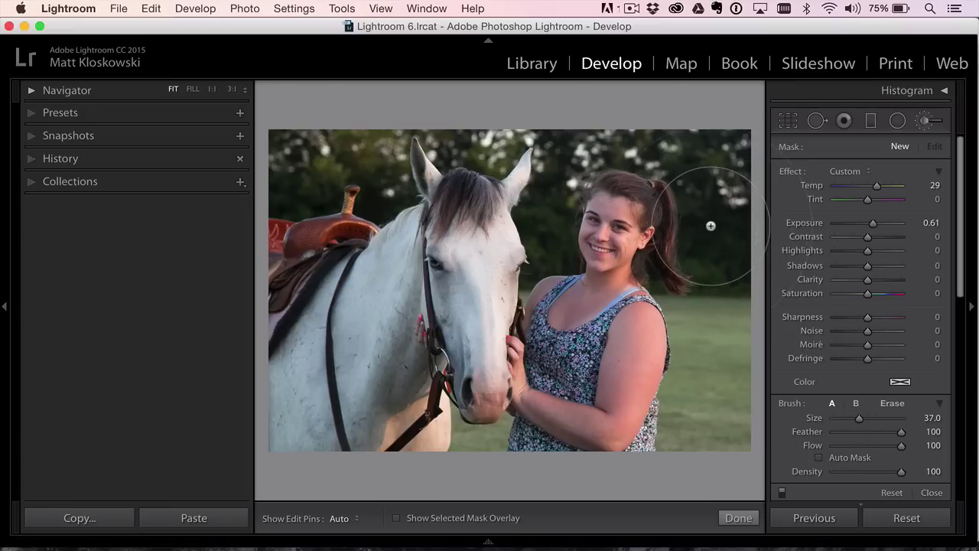
{"action": "scroll", "coordinate": [710, 226], "scroll_direction": "up", "scroll_amount": 9}
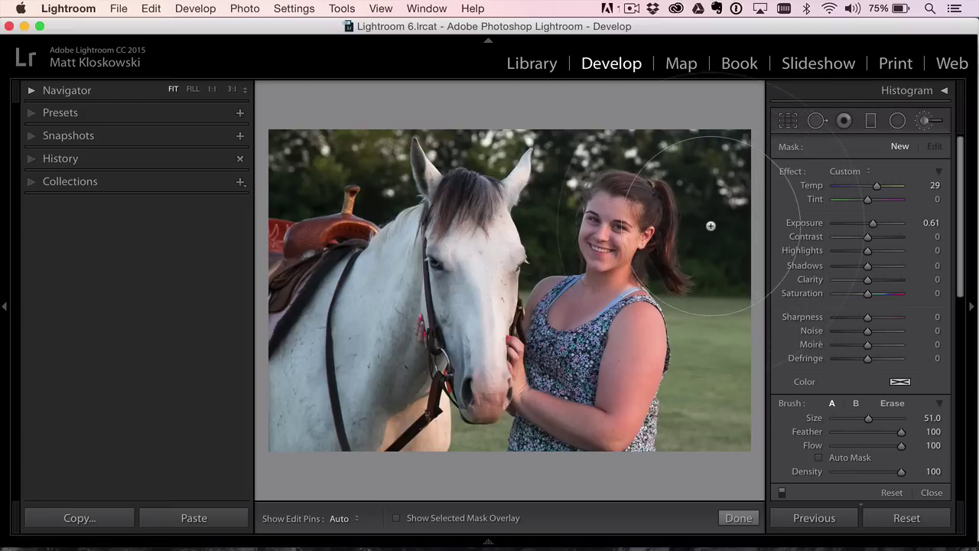
{"action": "scroll", "coordinate": [710, 225], "scroll_direction": "up", "scroll_amount": 4}
Paint the warm glow over the trees behind her head and lower Exposure to 0.34
{"action": "key", "text": "h"}
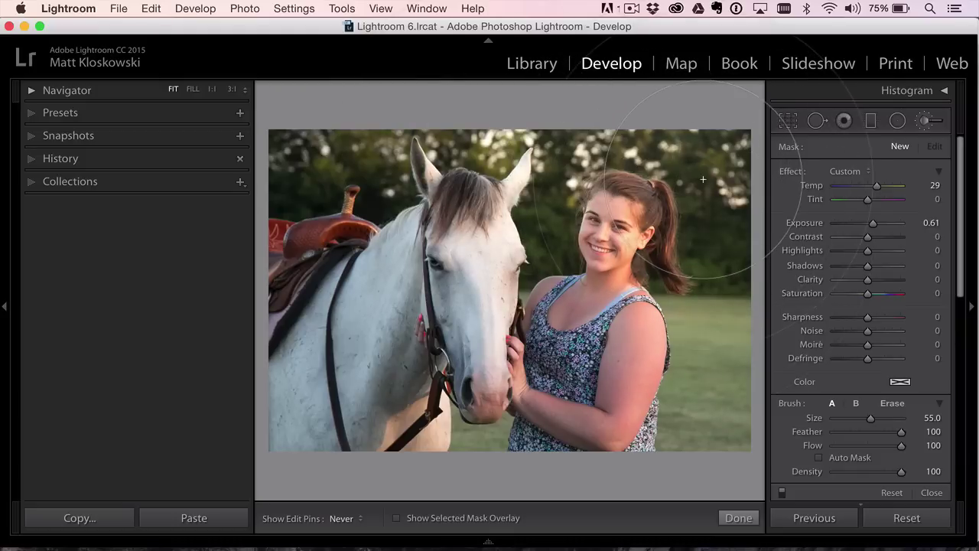
{"action": "mouse_move", "coordinate": [428, 72]}
{"action": "left_mouse_down"}
{"action": "mouse_move", "coordinate": [375, 57]}
{"action": "mouse_move", "coordinate": [253, 123]}
{"action": "mouse_move", "coordinate": [398, 98]}
{"action": "left_mouse_up"}
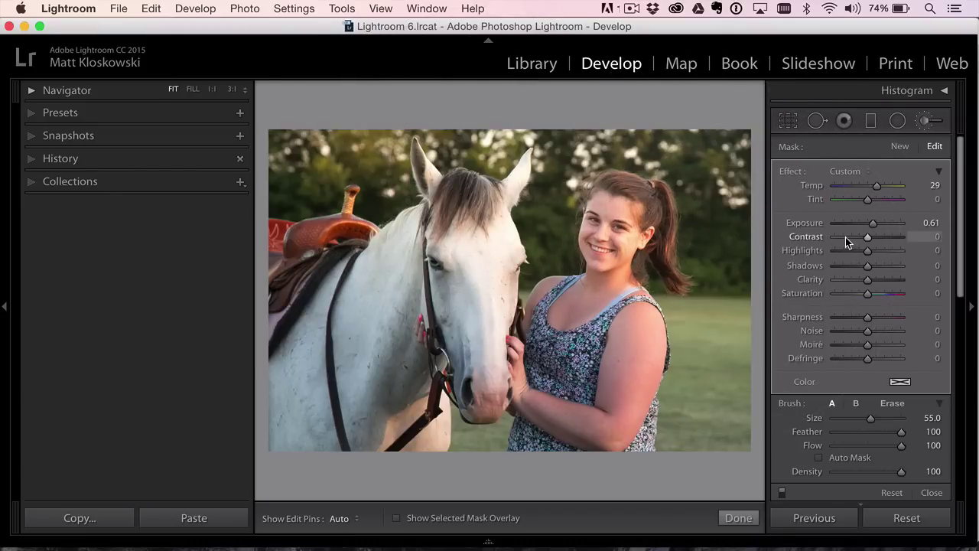
{"action": "left_click_drag", "start_coordinate": [874, 222], "coordinate": [873, 225]}
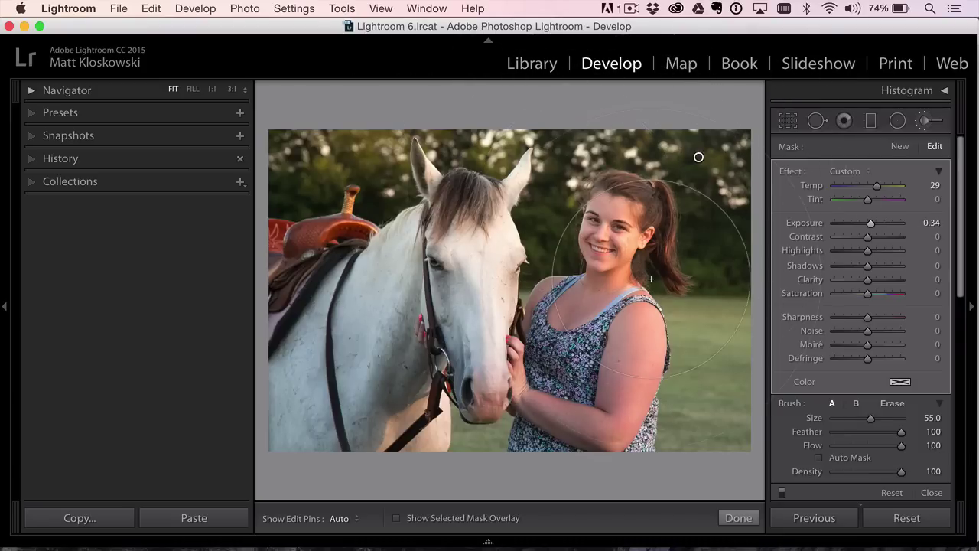
{"action": "scroll", "coordinate": [880, 444], "scroll_direction": "down", "scroll_amount": 2}
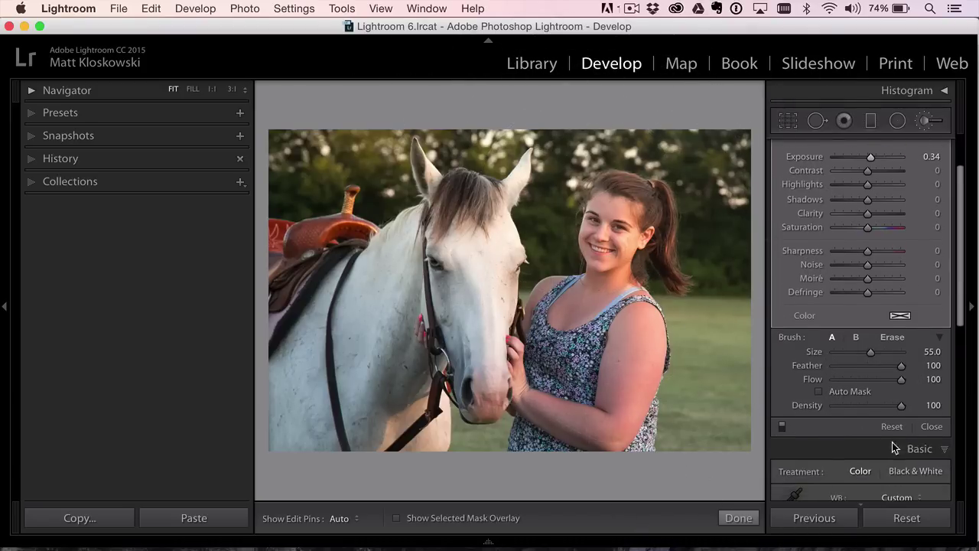
Close the Adjustment Brush and send the photo to Perfect Photo Suite 9 through Plug-in Extras
{"action": "left_click", "coordinate": [931, 425]}
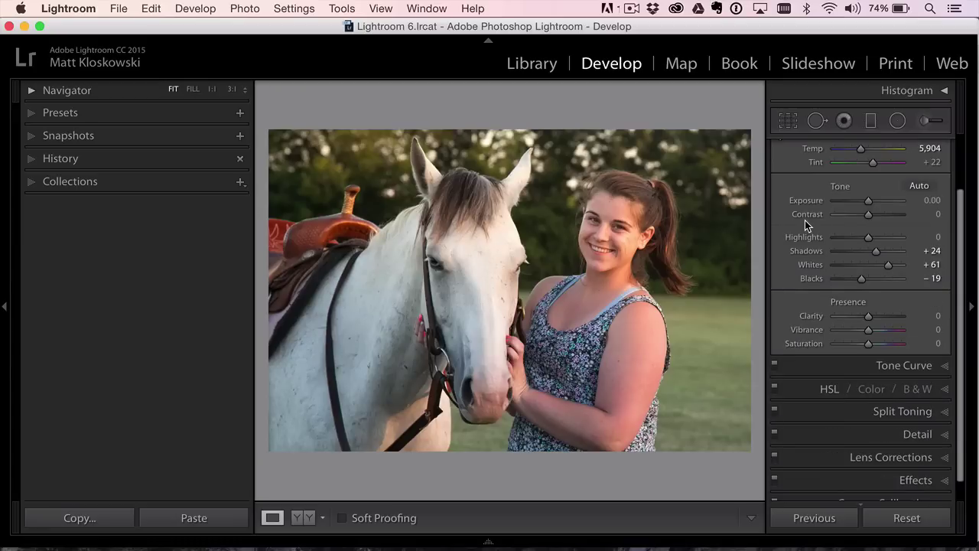
{"action": "left_click", "coordinate": [122, 9]}
{"action": "mouse_move", "coordinate": [188, 302]}
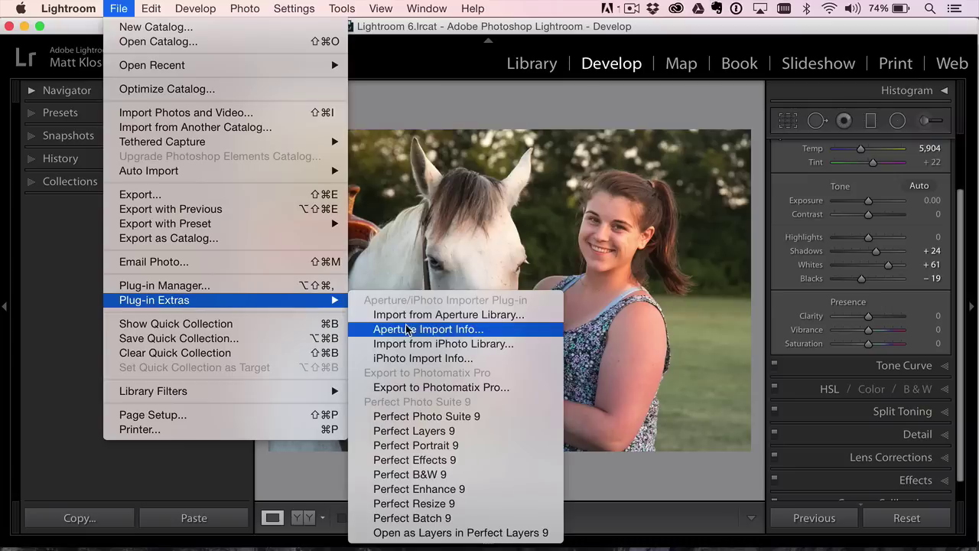
{"action": "left_click", "coordinate": [409, 432]}
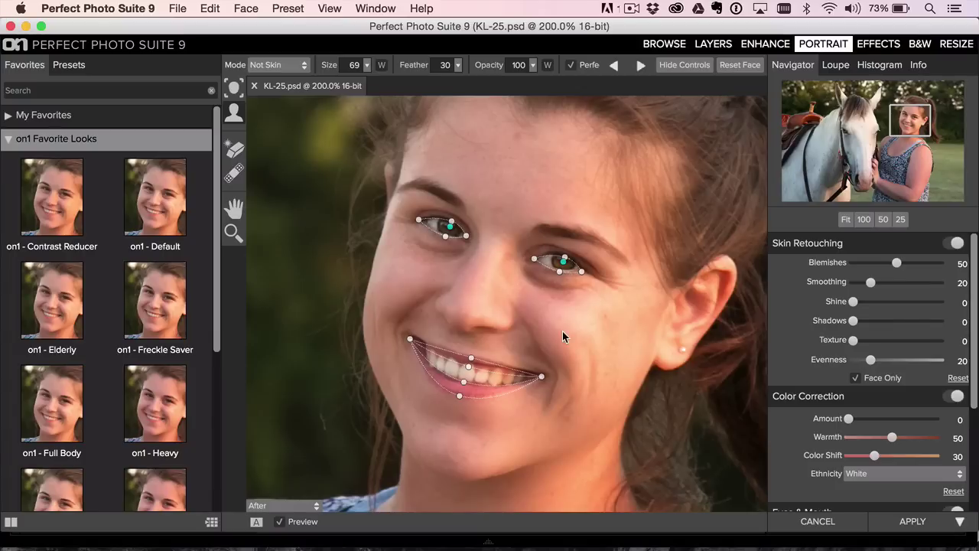
Use the blemish remover at opacity 58 to brush away the dark areas under both eyes
{"action": "left_click", "coordinate": [234, 173]}
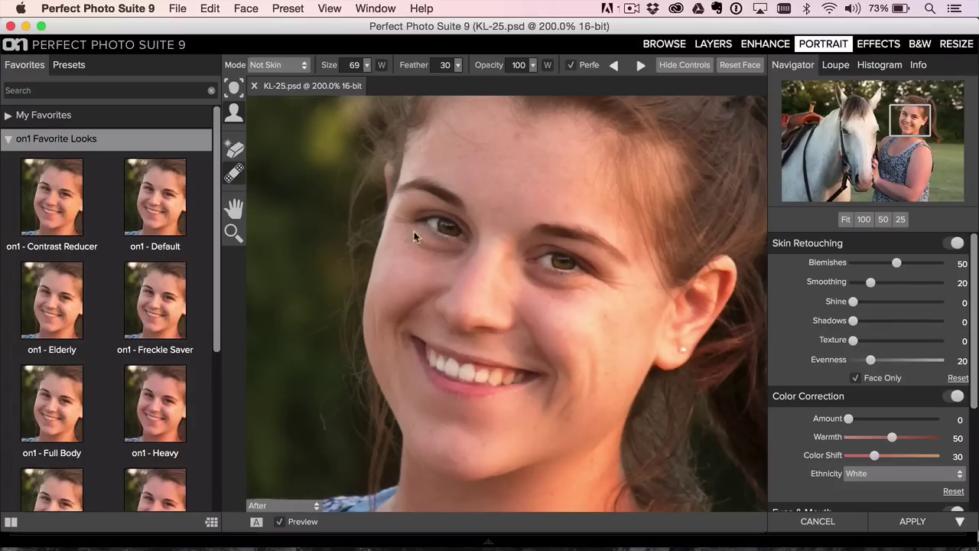
{"action": "left_click_drag", "start_coordinate": [397, 64], "coordinate": [349, 65]}
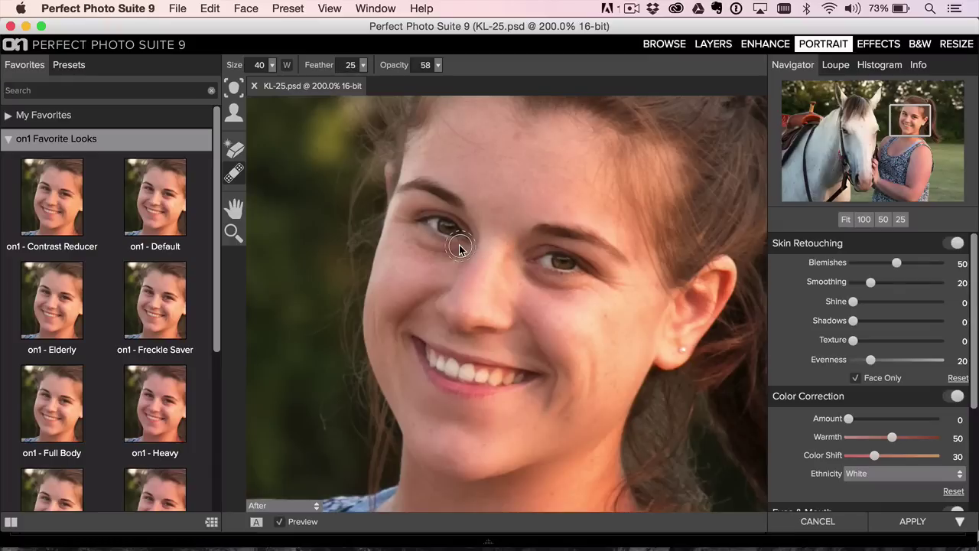
{"action": "left_click_drag", "start_coordinate": [451, 256], "coordinate": [410, 247]}
{"action": "key", "text": "bracketleft"}
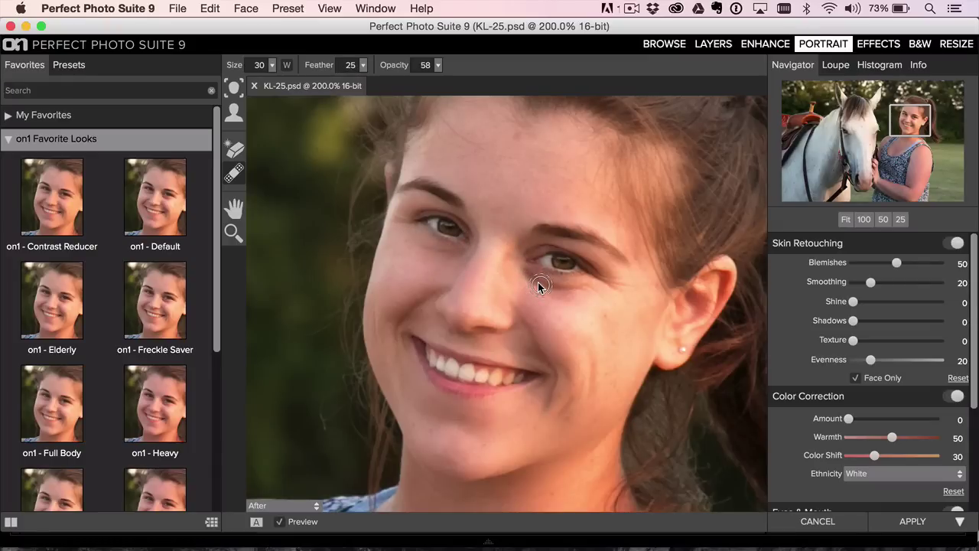
{"action": "left_click_drag", "start_coordinate": [528, 273], "coordinate": [581, 289]}
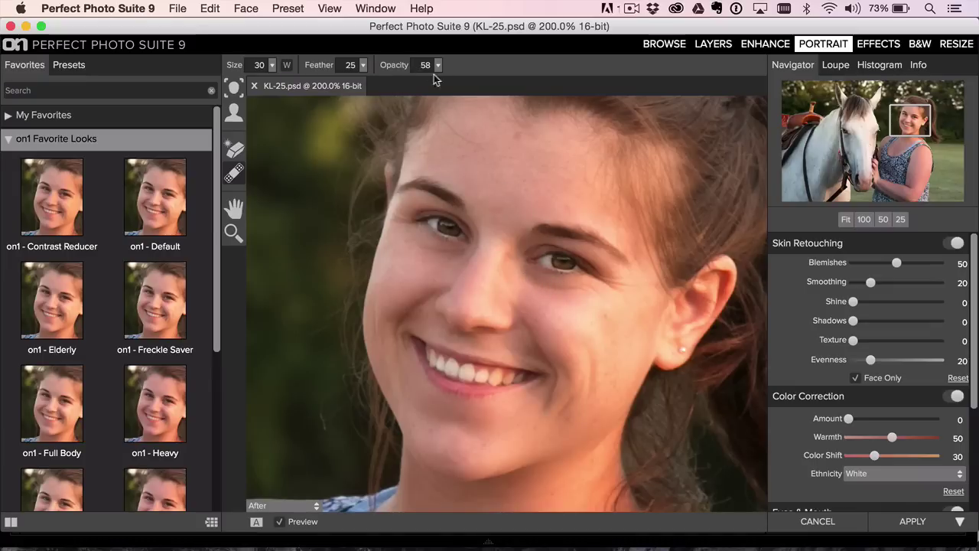
In Effects, fit the photo to the window and apply the Sunshine filter's Sunshine preset
{"action": "left_click", "coordinate": [878, 45]}
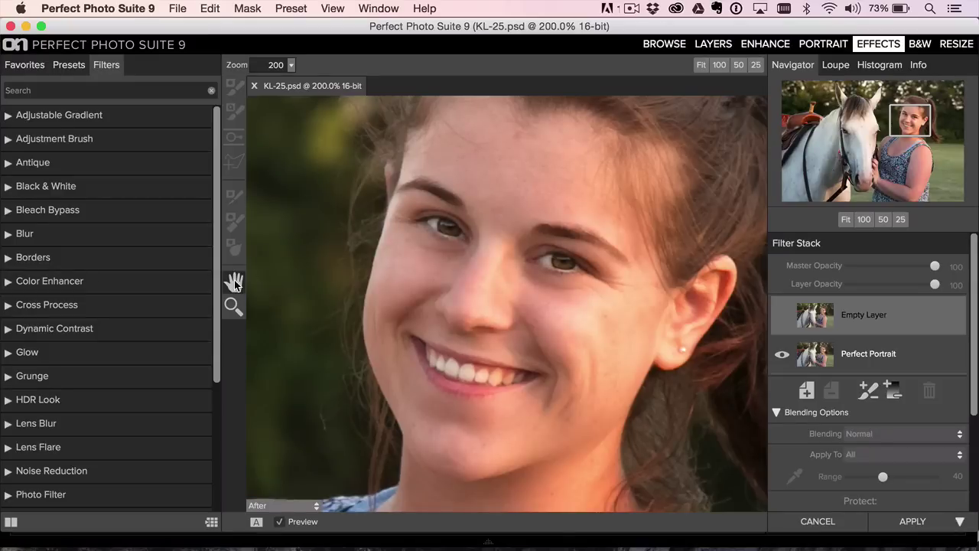
{"action": "double_click", "coordinate": [234, 280]}
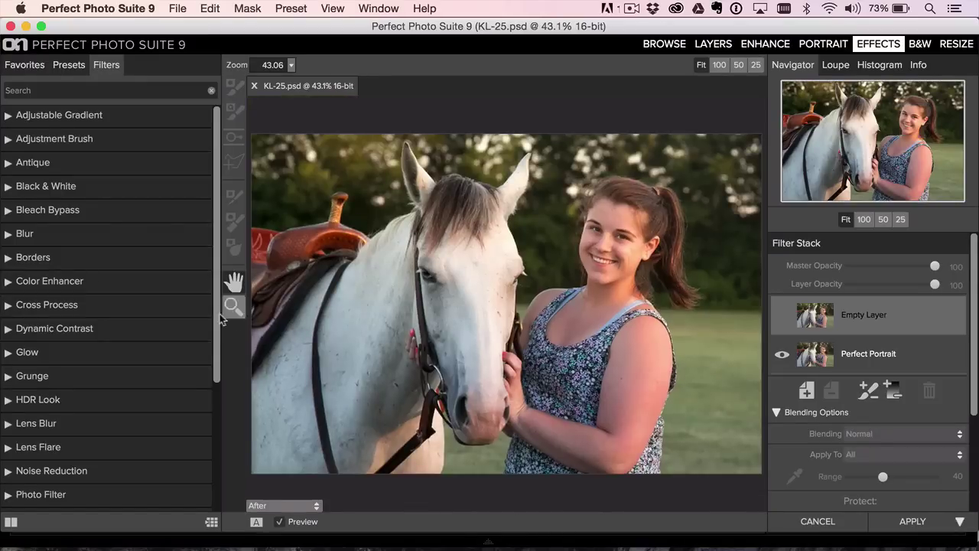
{"action": "left_click_drag", "start_coordinate": [218, 306], "coordinate": [219, 434]}
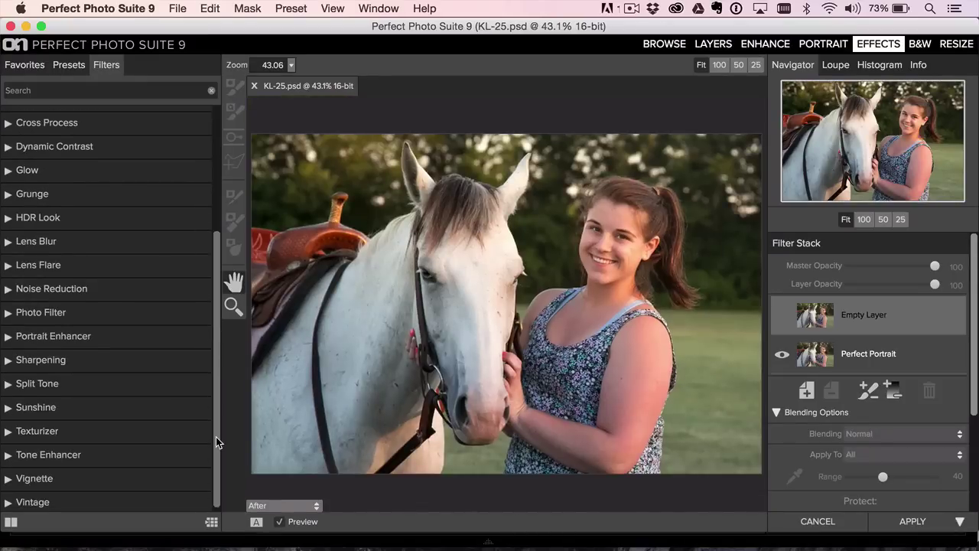
{"action": "left_click", "coordinate": [45, 408]}
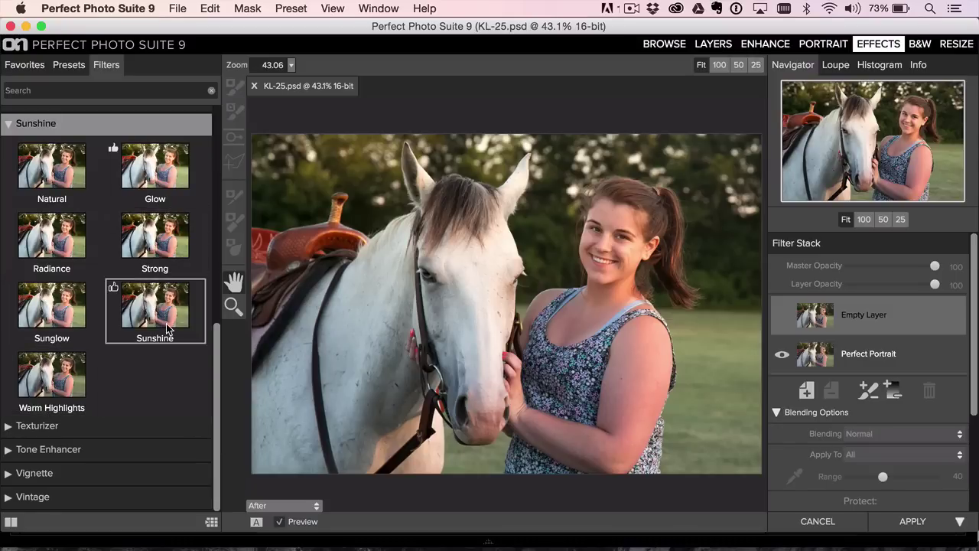
{"action": "left_click", "coordinate": [166, 327]}
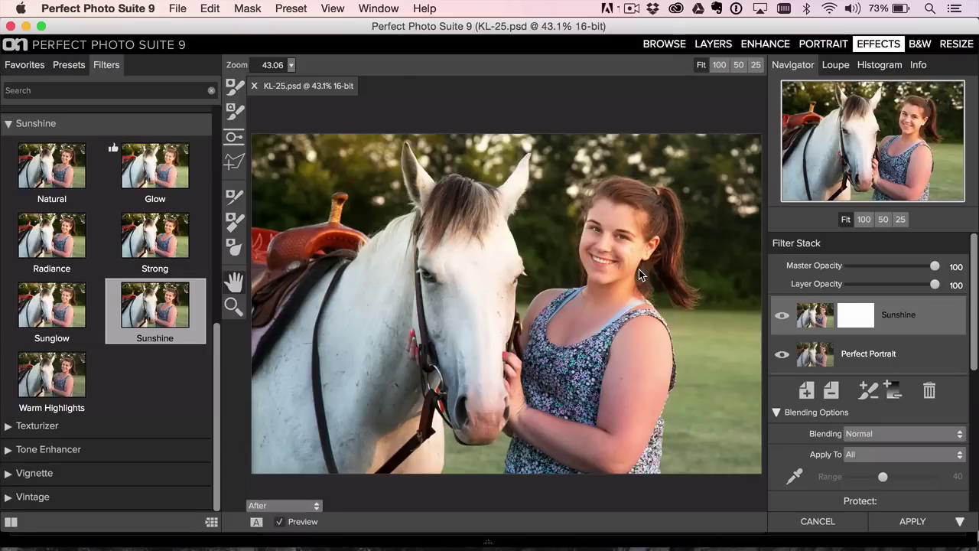
Add a new layer with the Big Softy vignette at 36 layer opacity, then compare before and after
{"action": "left_click", "coordinate": [808, 391]}
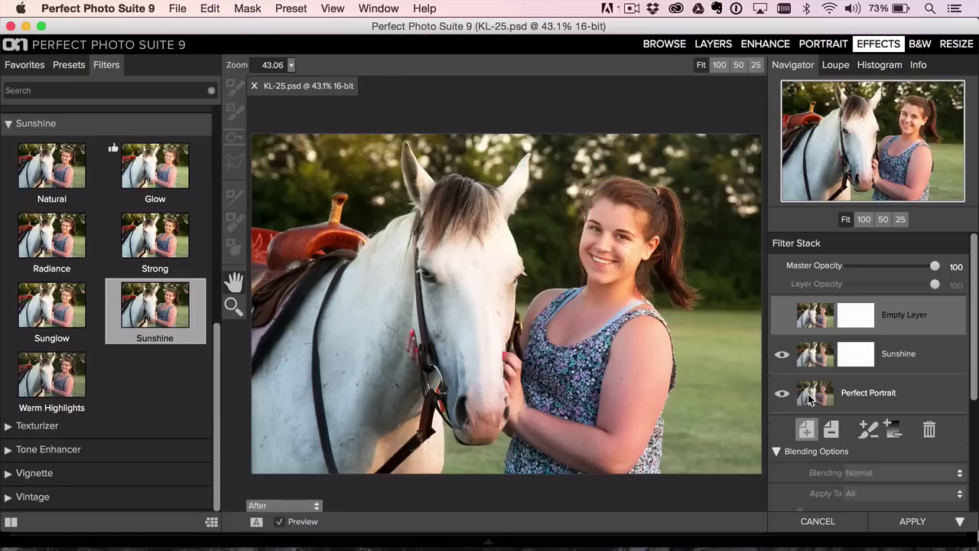
{"action": "left_click", "coordinate": [77, 474]}
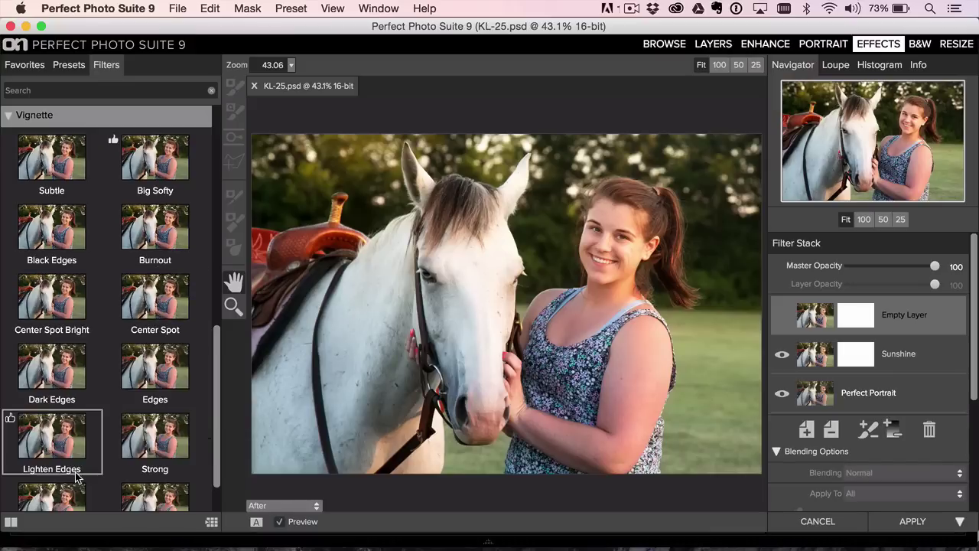
{"action": "left_click", "coordinate": [151, 171]}
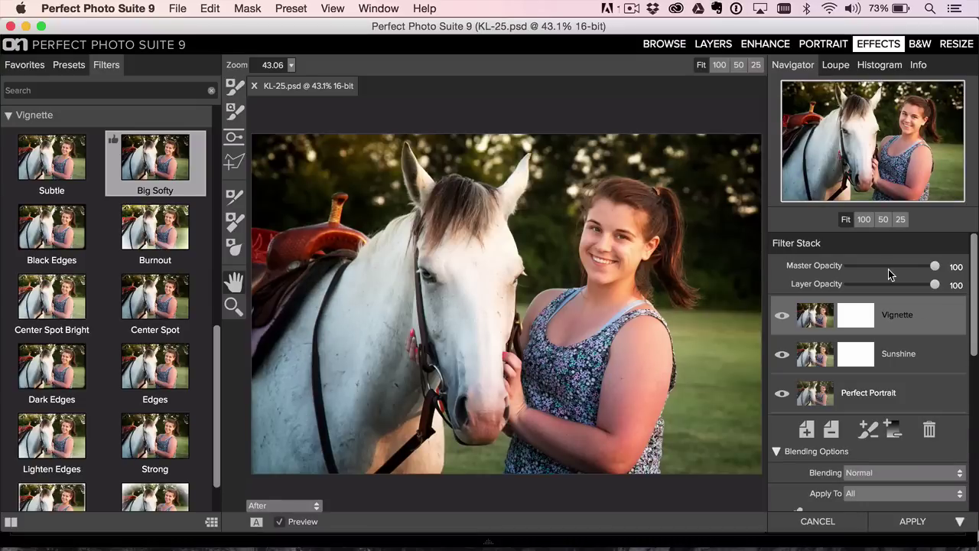
{"action": "left_click_drag", "start_coordinate": [933, 285], "coordinate": [880, 289]}
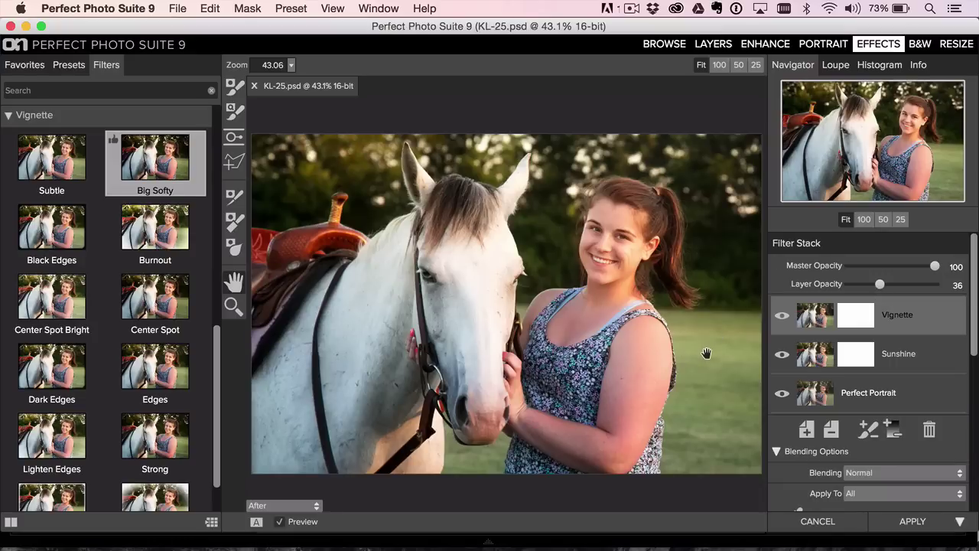
{"action": "key", "text": "super+p"}
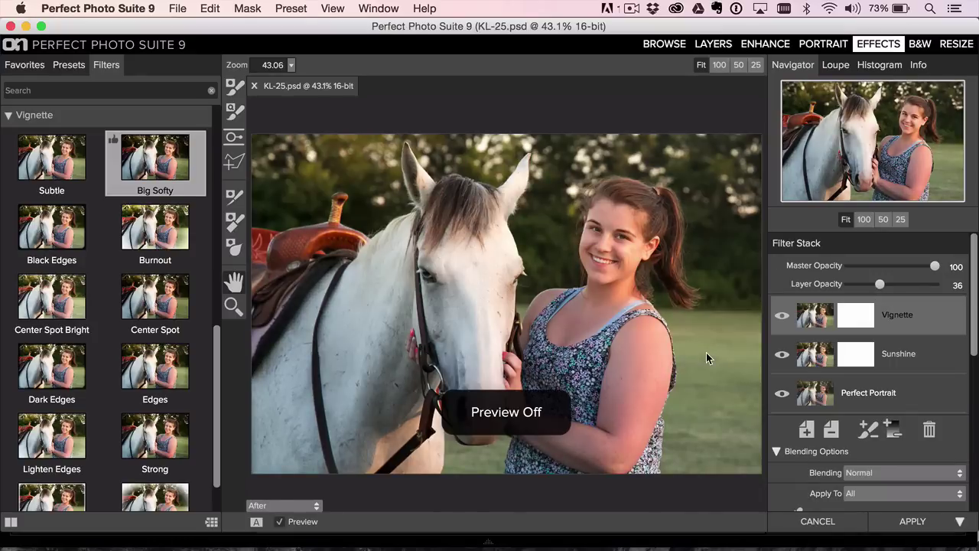
{"action": "key", "text": "super+p"}
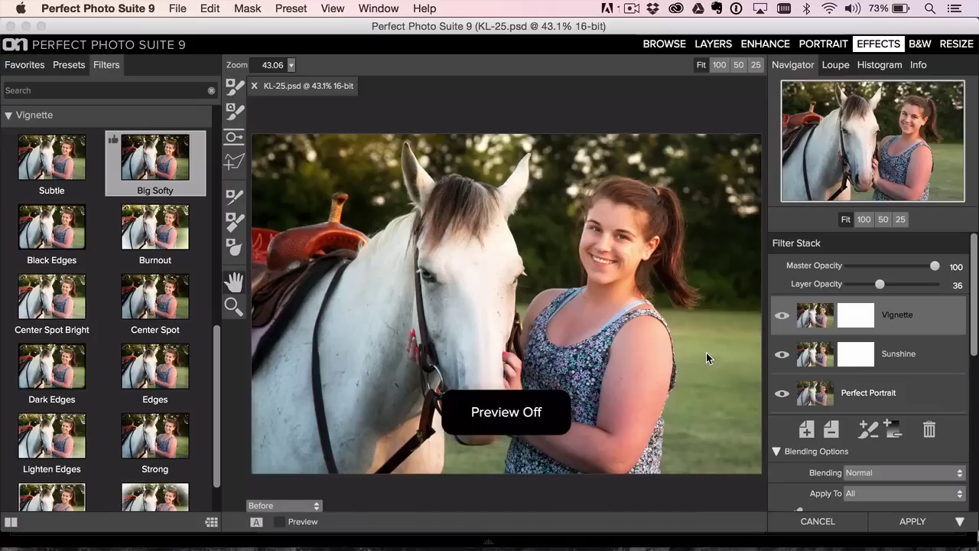
Add a new filter layer with the 81A Warming photo filter
{"action": "left_click", "coordinate": [806, 429]}
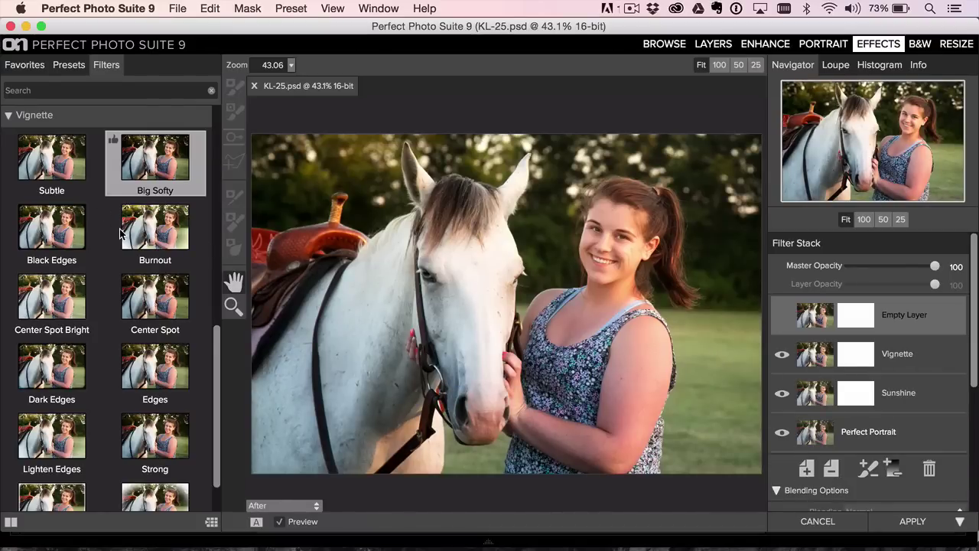
{"action": "scroll", "coordinate": [119, 234], "scroll_direction": "up", "scroll_amount": 10}
{"action": "scroll", "coordinate": [119, 233], "scroll_direction": "down", "scroll_amount": 1}
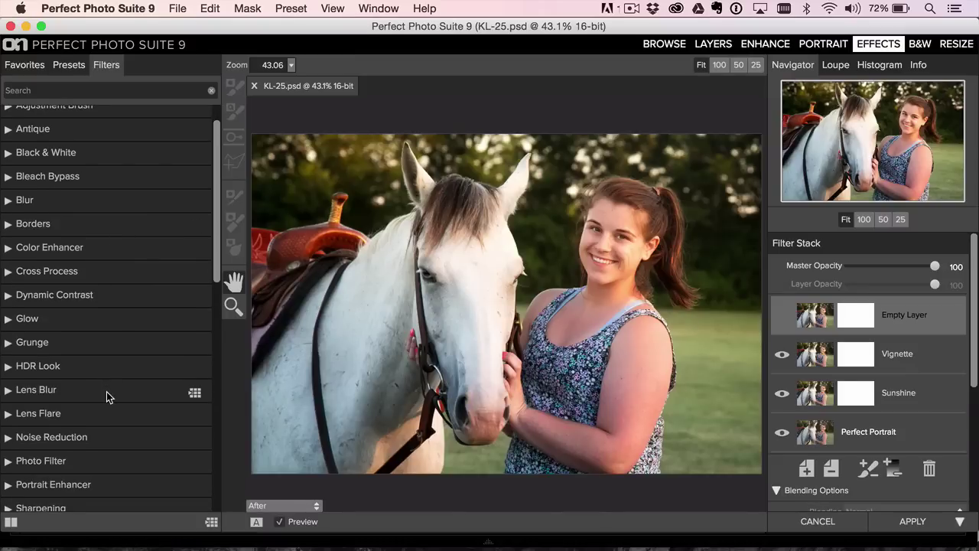
{"action": "scroll", "coordinate": [106, 392], "scroll_direction": "down", "scroll_amount": 2}
{"action": "left_click", "coordinate": [66, 398]}
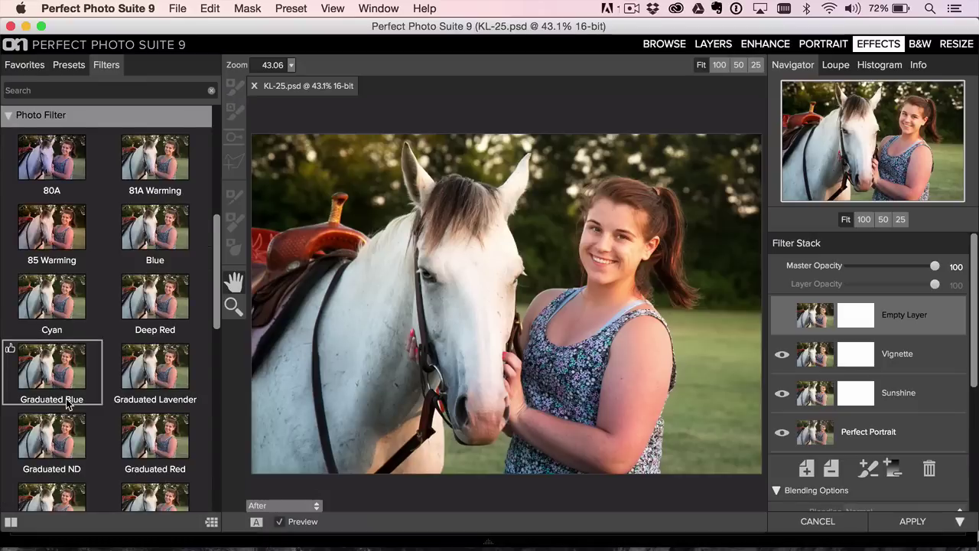
{"action": "left_click", "coordinate": [165, 162]}
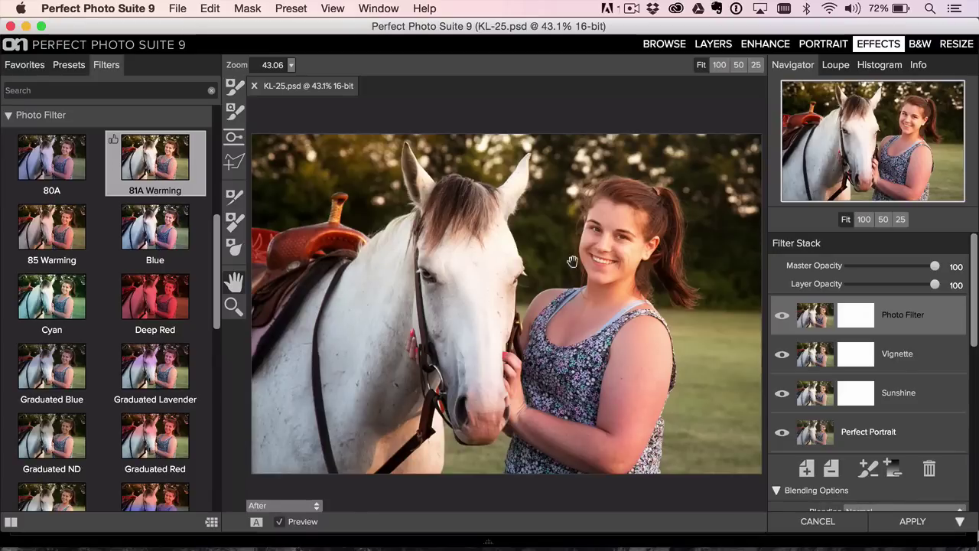
Compare the warming filter, delete its layer, and apply the remaining filter stack
{"action": "left_click", "coordinate": [781, 319]}
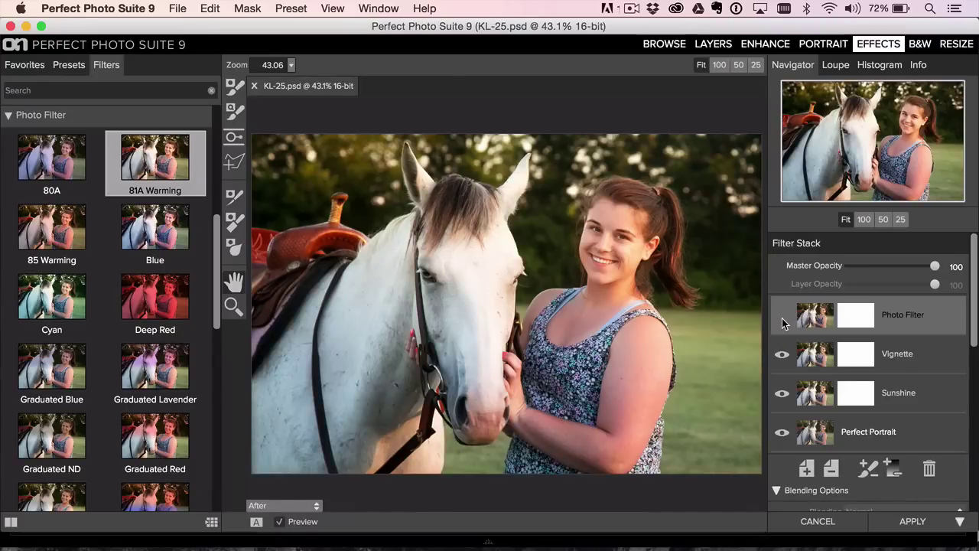
{"action": "left_click", "coordinate": [781, 318]}
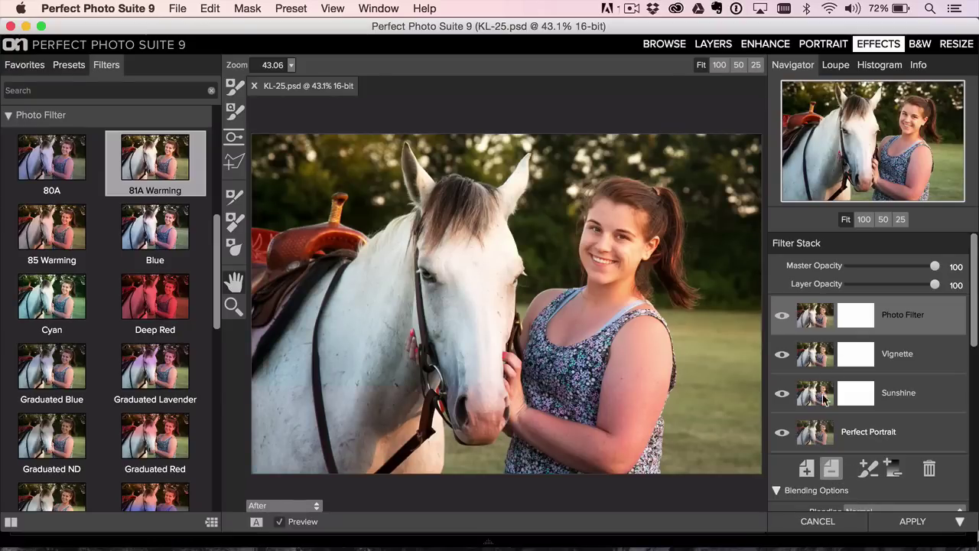
{"action": "key", "text": "Delete"}
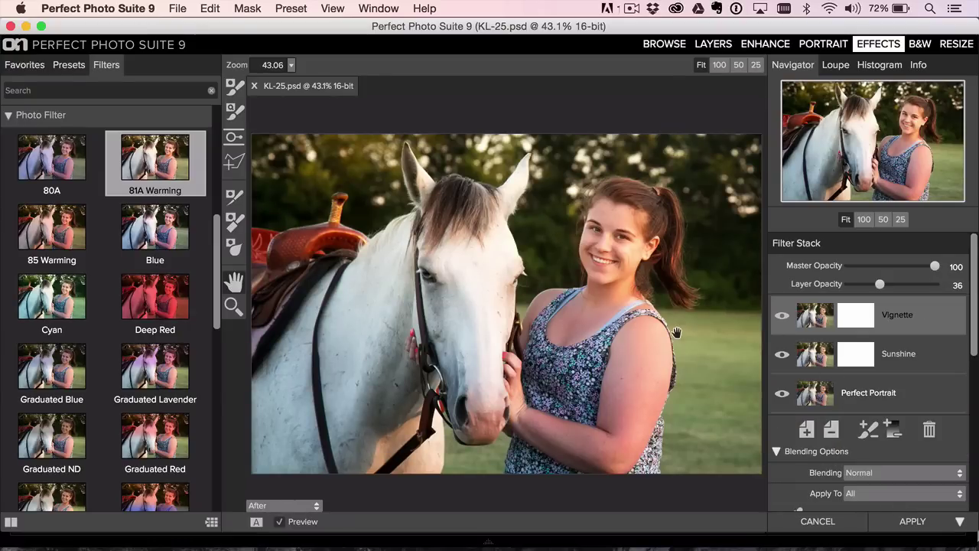
{"action": "left_click", "coordinate": [914, 523]}
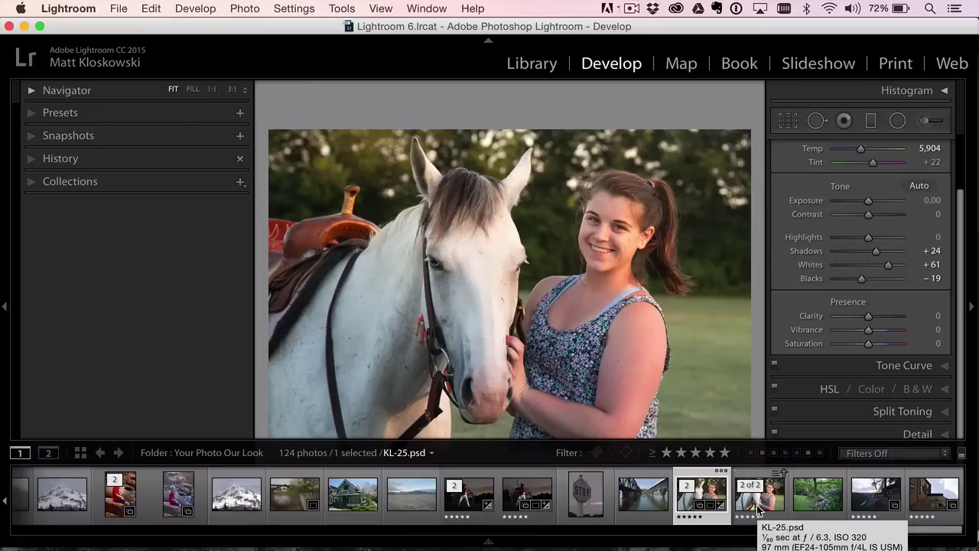
Move to the cliff-and-gorge landscape photo and reset all of its develop settings
{"action": "left_click", "coordinate": [757, 505]}
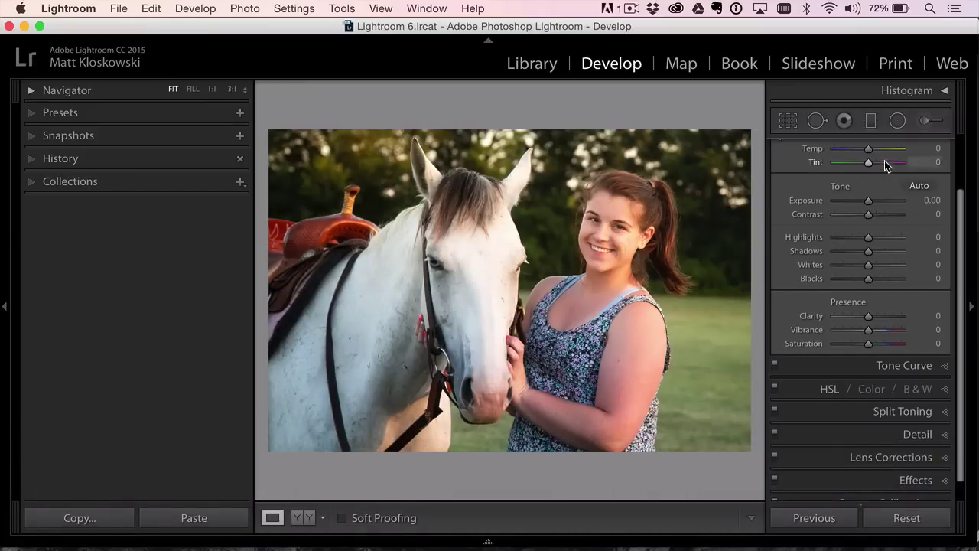
{"action": "left_click_drag", "start_coordinate": [868, 149], "coordinate": [873, 152]}
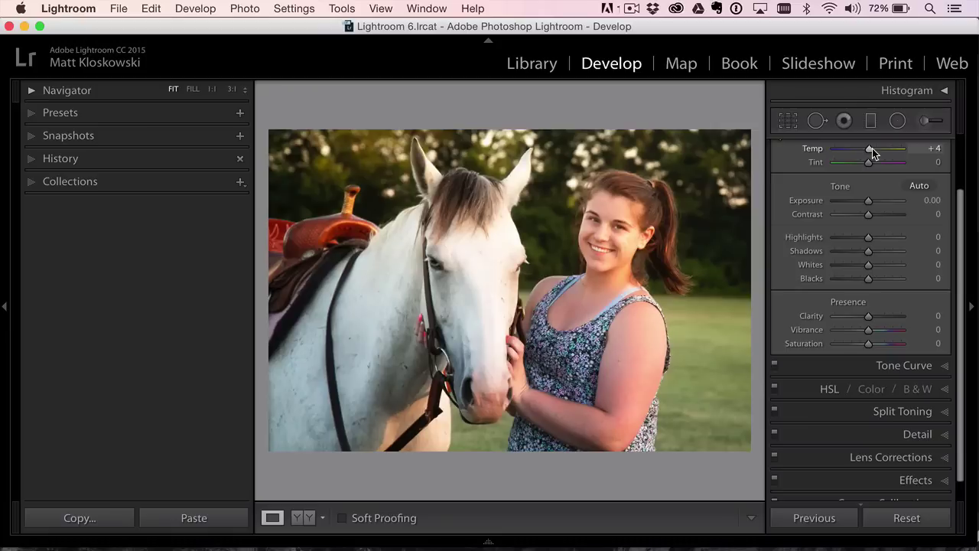
{"action": "key", "text": "Right"}
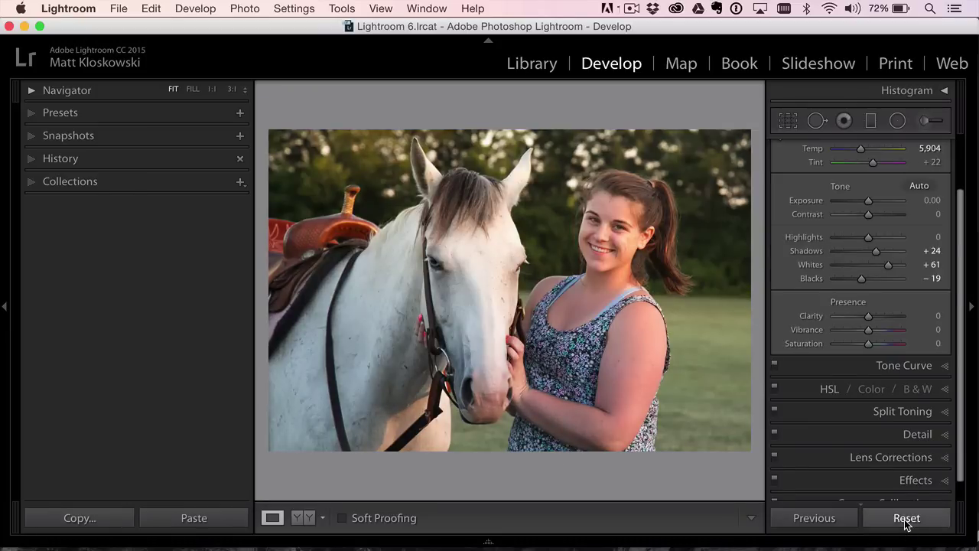
{"action": "left_click", "coordinate": [906, 518]}
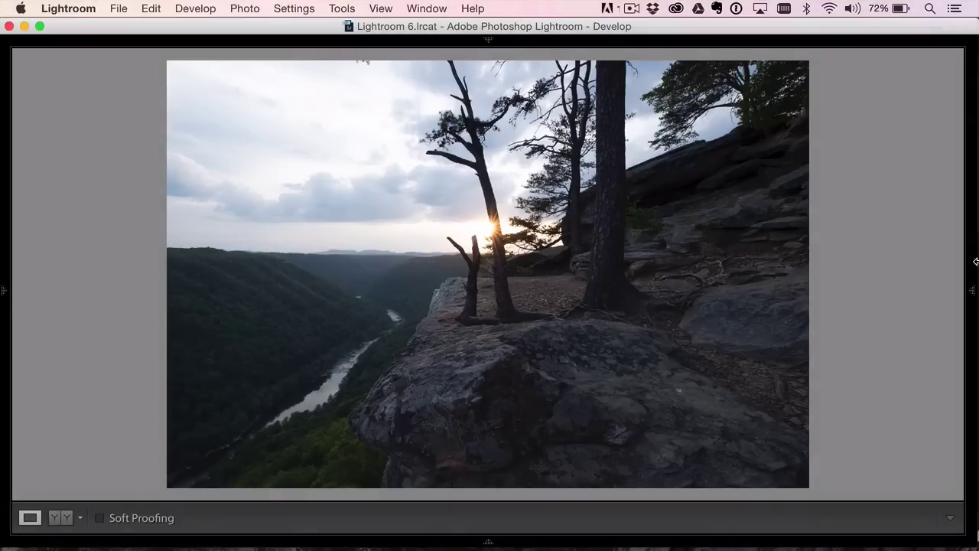
Rotate the landscape about −0.5° with Crop & Straighten to level it
{"action": "left_click", "coordinate": [976, 262]}
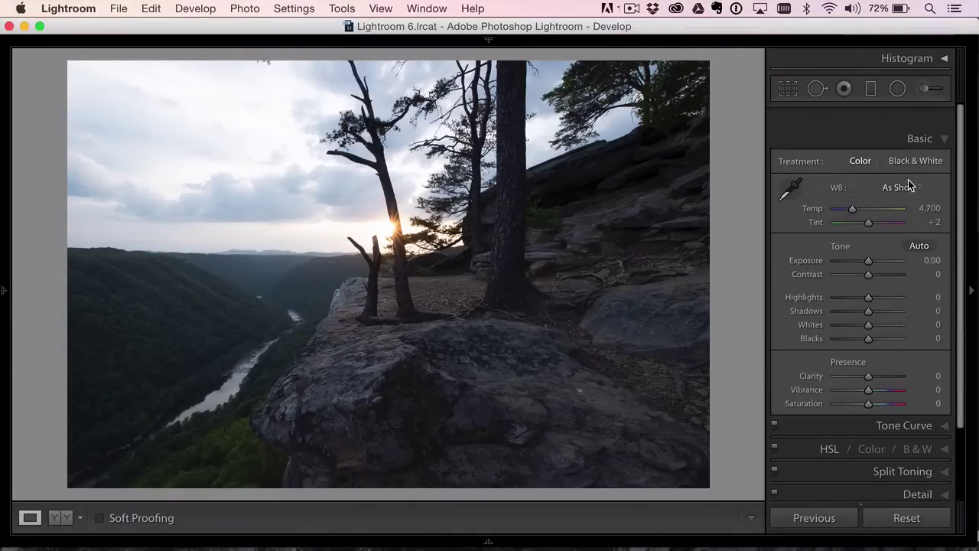
{"action": "scroll", "coordinate": [895, 181], "scroll_direction": "down", "scroll_amount": 1}
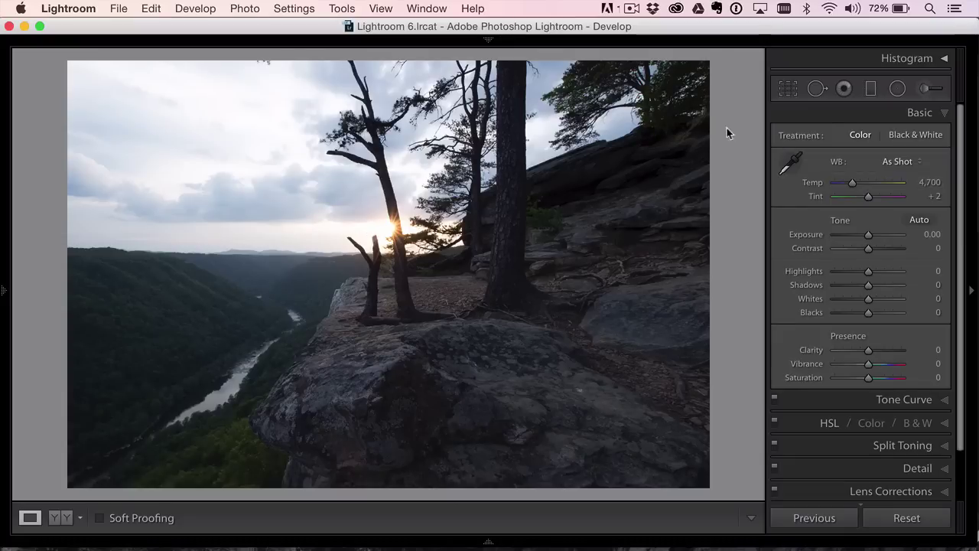
{"action": "key", "text": "r"}
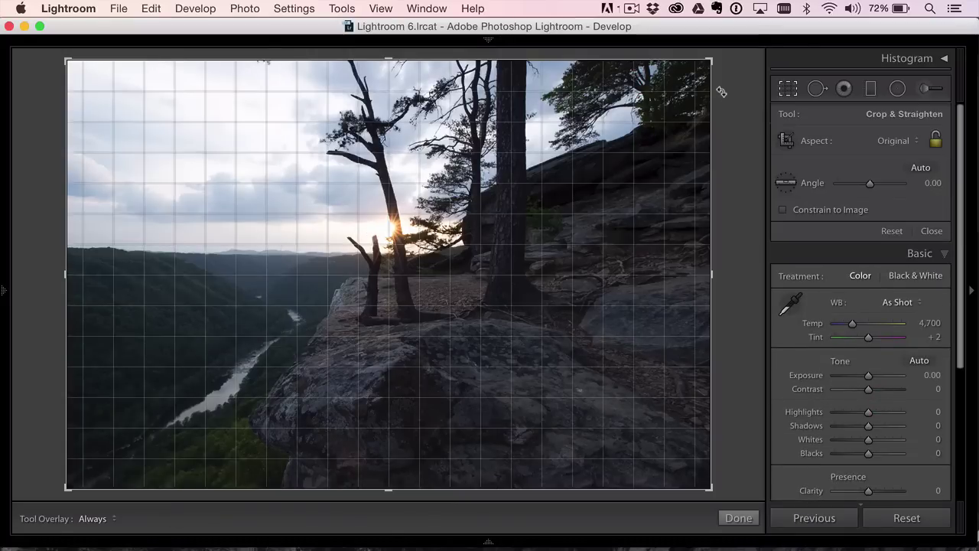
{"action": "key", "text": "r"}
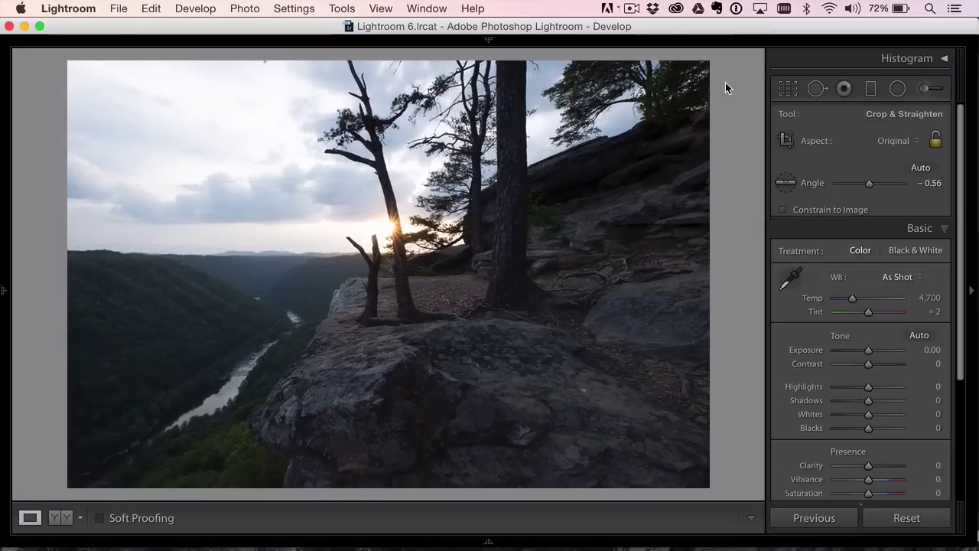
{"action": "key", "text": "r"}
{"action": "left_click_drag", "start_coordinate": [704, 66], "coordinate": [686, 75]}
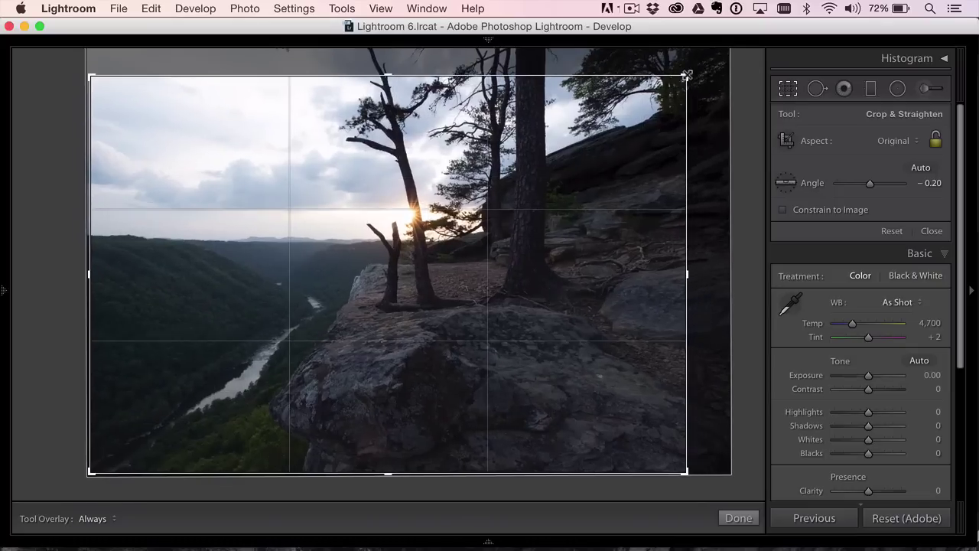
Fine-tune the straighten angle, then set Temp to 5,299 and pull Highlights down to −42
{"action": "key", "text": "r"}
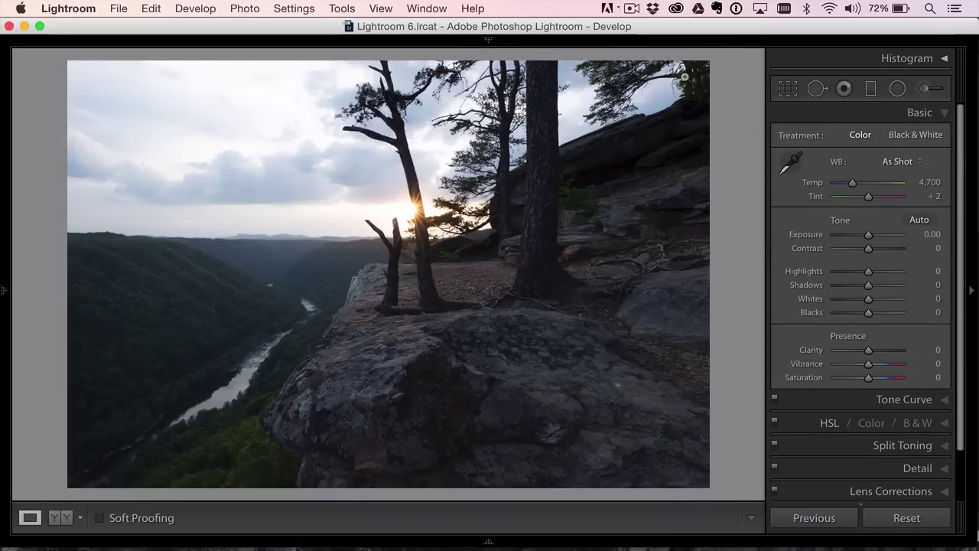
{"action": "key", "text": "r"}
{"action": "left_click_drag", "start_coordinate": [714, 79], "coordinate": [716, 82]}
{"action": "key", "text": "r"}
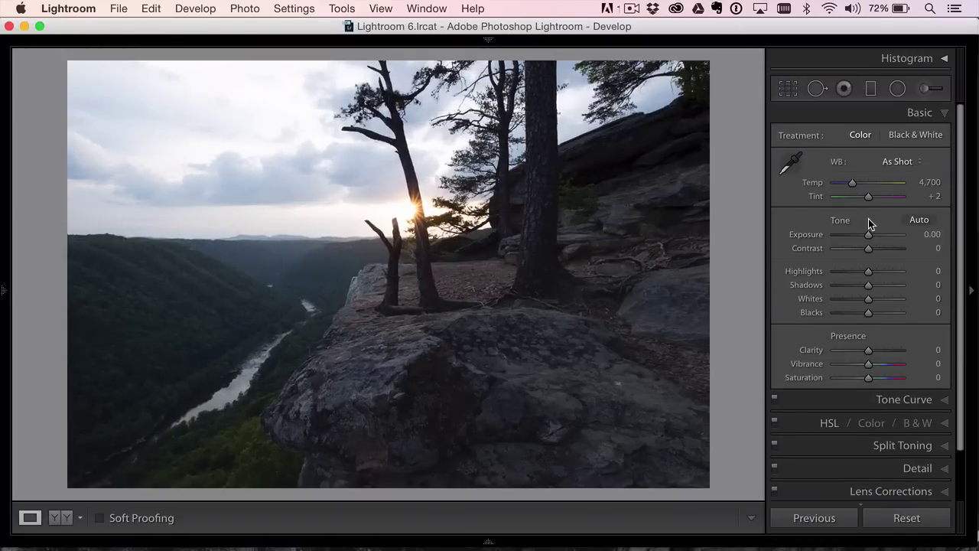
{"action": "left_click_drag", "start_coordinate": [853, 179], "coordinate": [856, 181]}
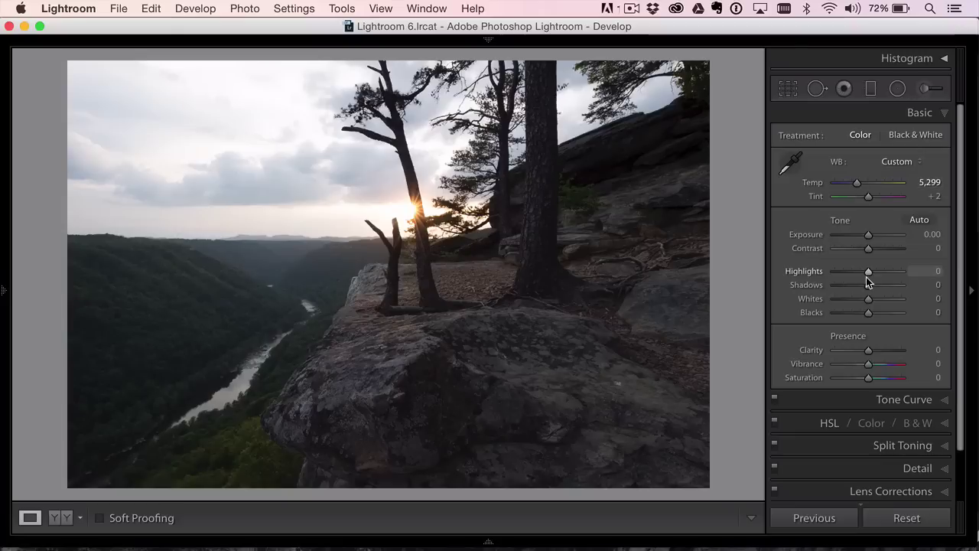
{"action": "left_click_drag", "start_coordinate": [865, 277], "coordinate": [894, 281]}
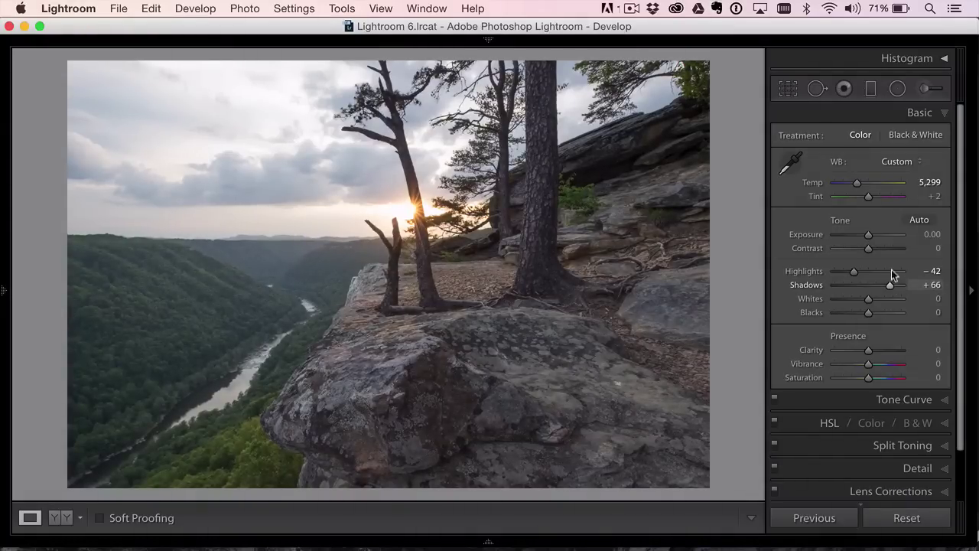
Draw a top-down graduated filter over the sky with lowered exposure and Shadows 100
{"action": "left_click", "coordinate": [870, 87]}
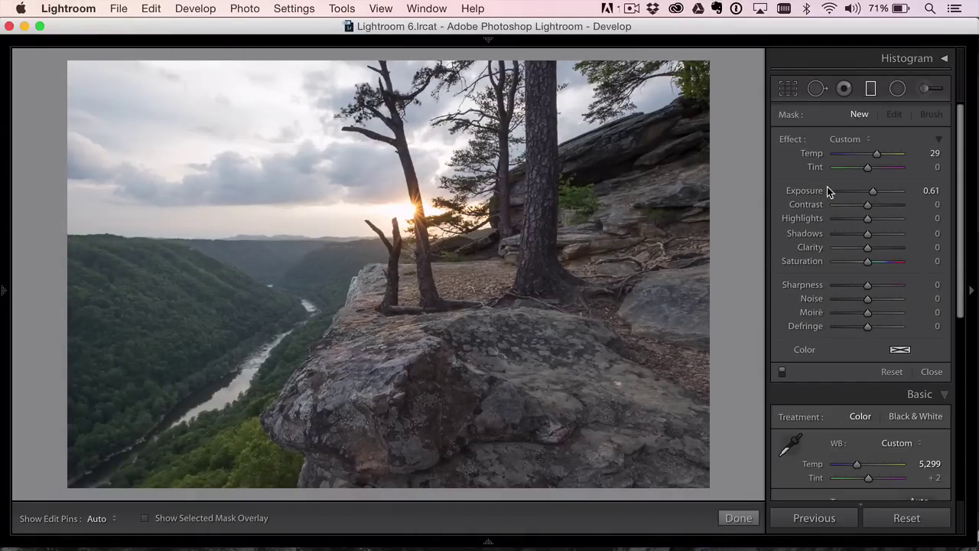
{"action": "left_click", "coordinate": [856, 192]}
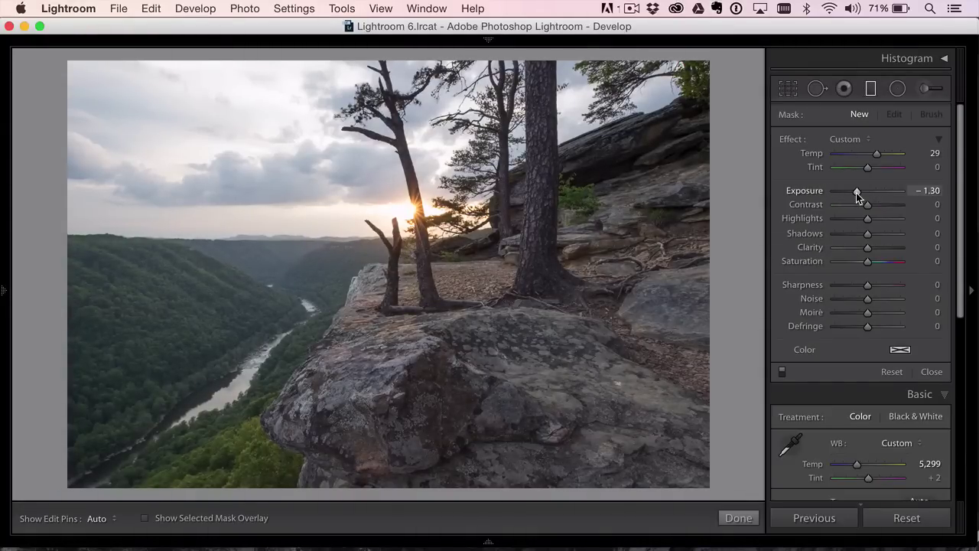
{"action": "left_click", "coordinate": [858, 154]}
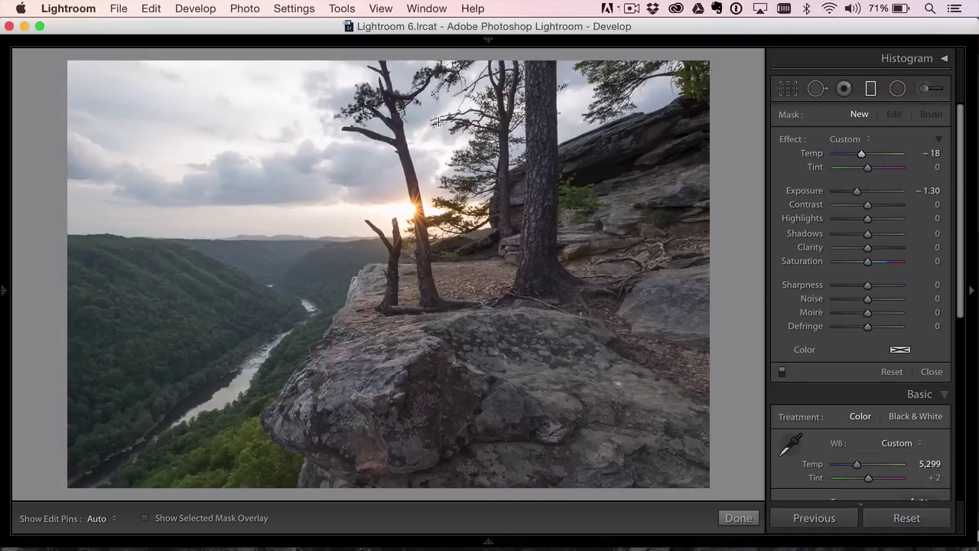
{"action": "left_click_drag", "start_coordinate": [324, 142], "coordinate": [343, 284]}
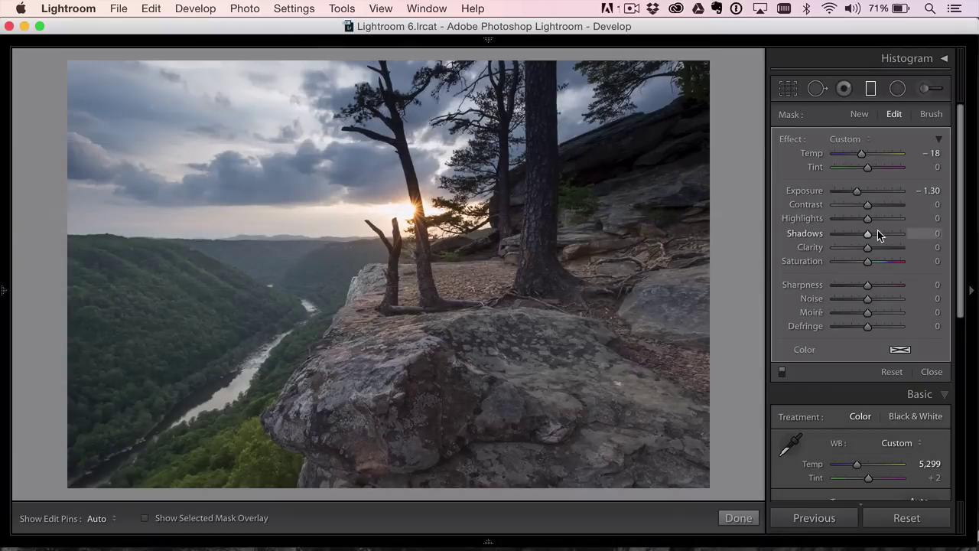
{"action": "left_click_drag", "start_coordinate": [877, 230], "coordinate": [908, 229]}
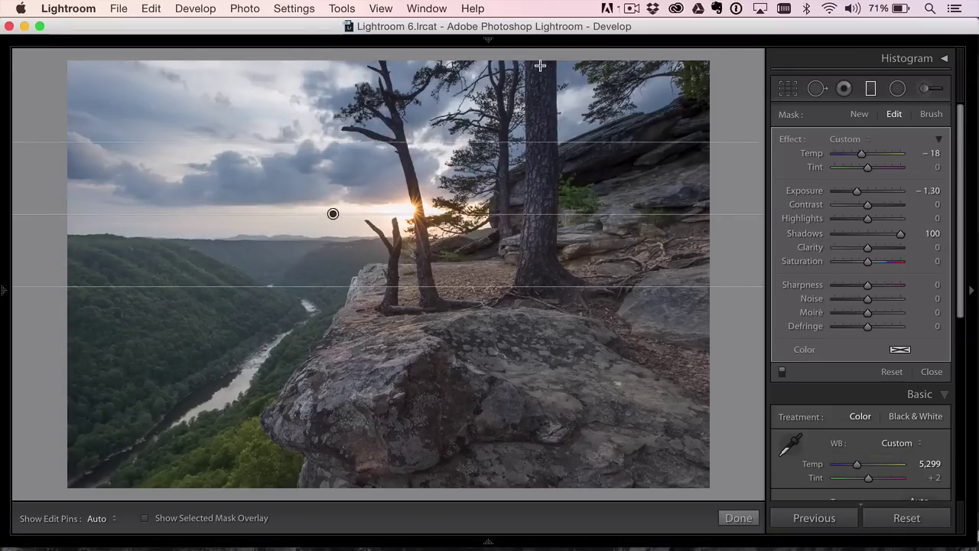
{"action": "left_click", "coordinate": [867, 237]}
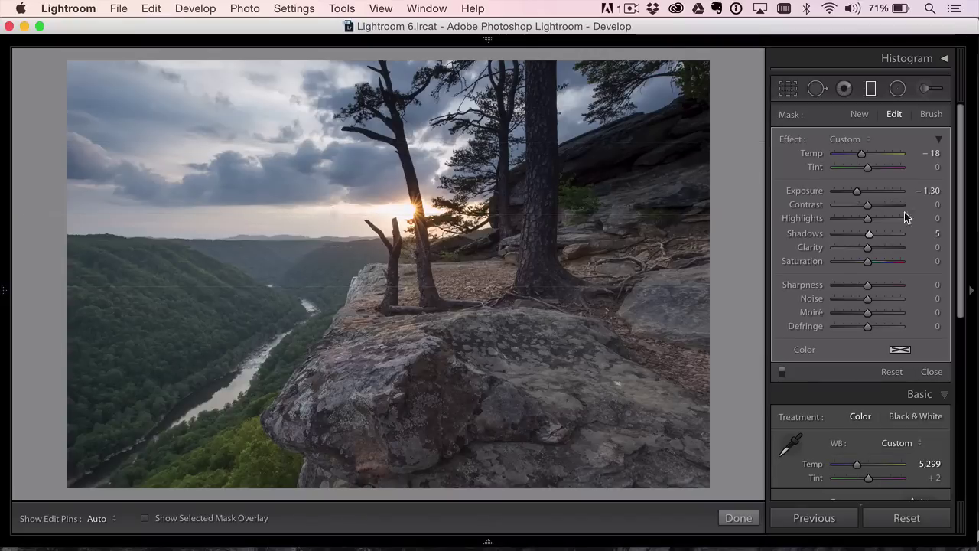
{"action": "left_click_drag", "start_coordinate": [884, 234], "coordinate": [909, 234]}
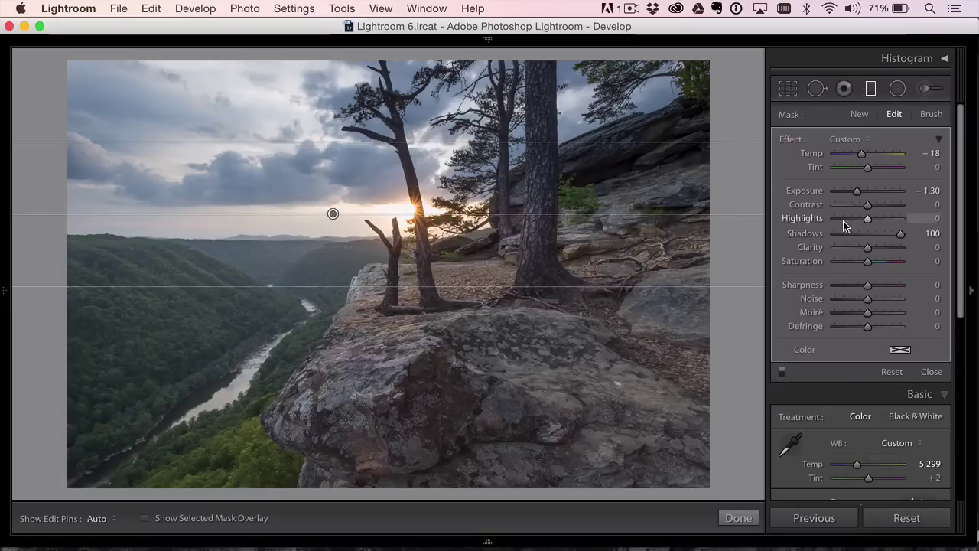
{"action": "left_click_drag", "start_coordinate": [861, 154], "coordinate": [873, 154]}
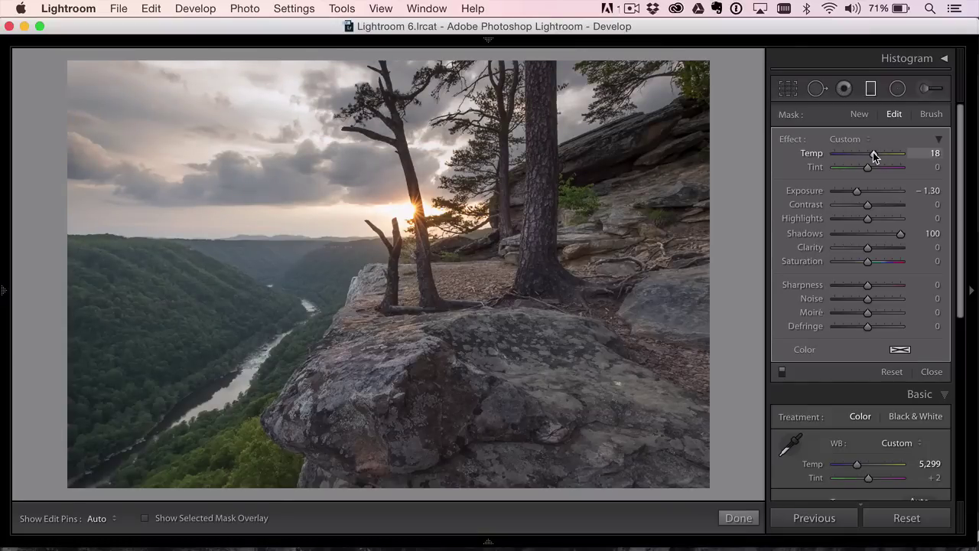
Redraw the sky gradient, give it Saturation 11 and Clarity 26, and close the filter
{"action": "left_click_drag", "start_coordinate": [332, 141], "coordinate": [333, 286]}
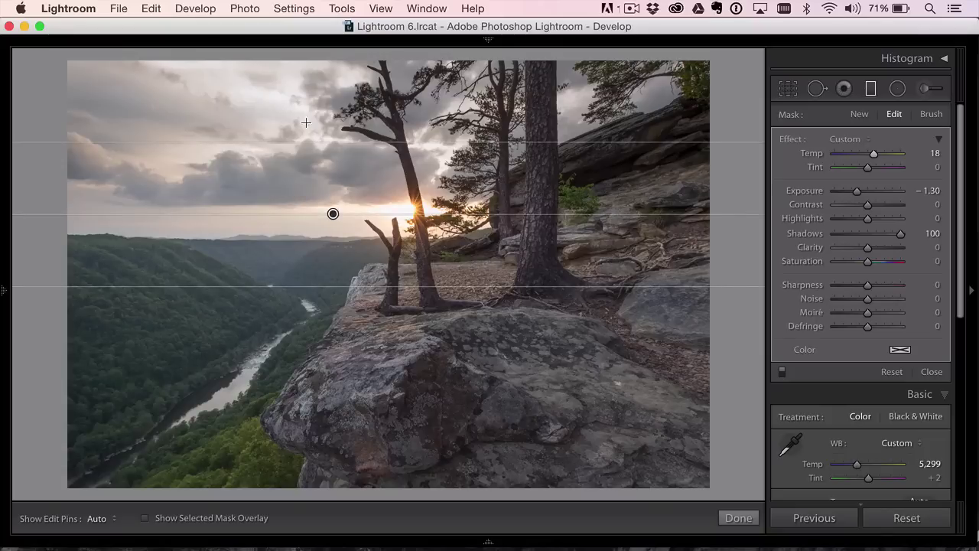
{"action": "left_click", "coordinate": [873, 264]}
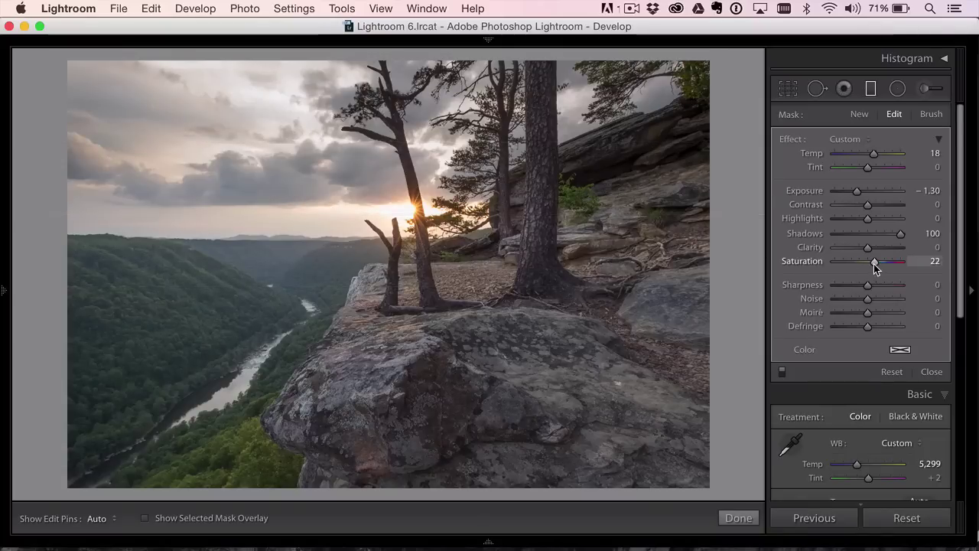
{"action": "left_click_drag", "start_coordinate": [873, 264], "coordinate": [870, 266]}
{"action": "left_click", "coordinate": [874, 249]}
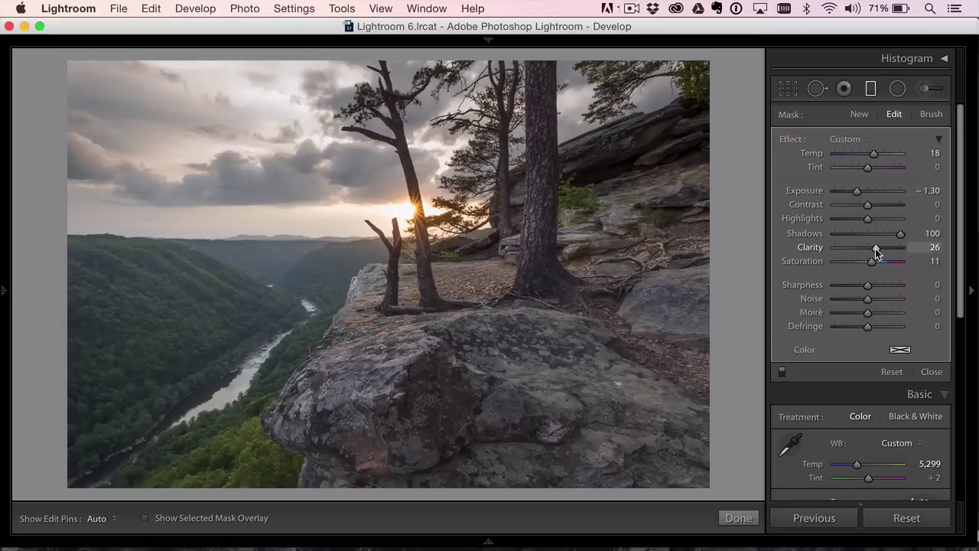
{"action": "left_click", "coordinate": [930, 373]}
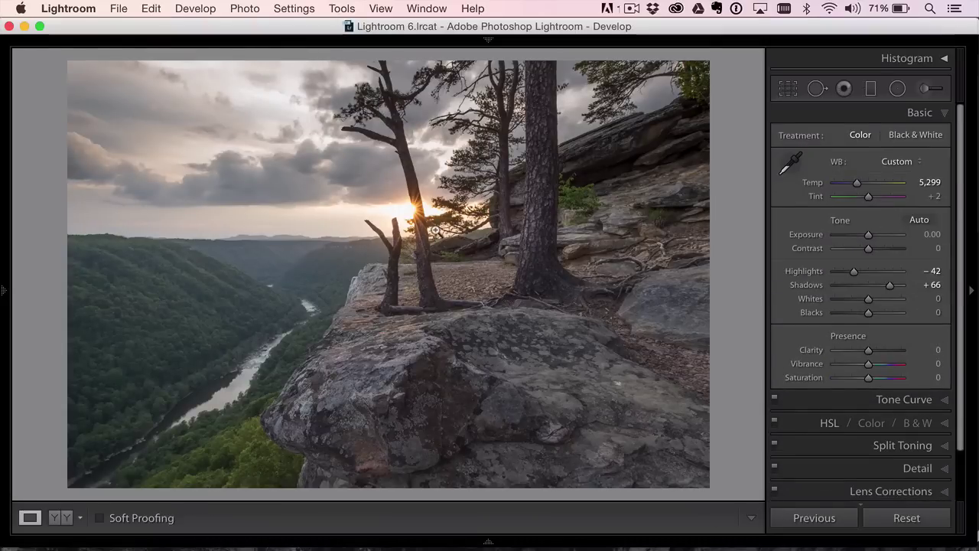
Set Whites to +40 and overall Saturation to +10 in the Basic panel
{"action": "mouse_move", "coordinate": [866, 301]}
{"action": "left_mouse_down"}
{"action": "mouse_move", "coordinate": [881, 299]}
{"action": "mouse_move", "coordinate": [864, 312]}
{"action": "left_mouse_up"}
{"action": "left_click", "coordinate": [874, 380]}
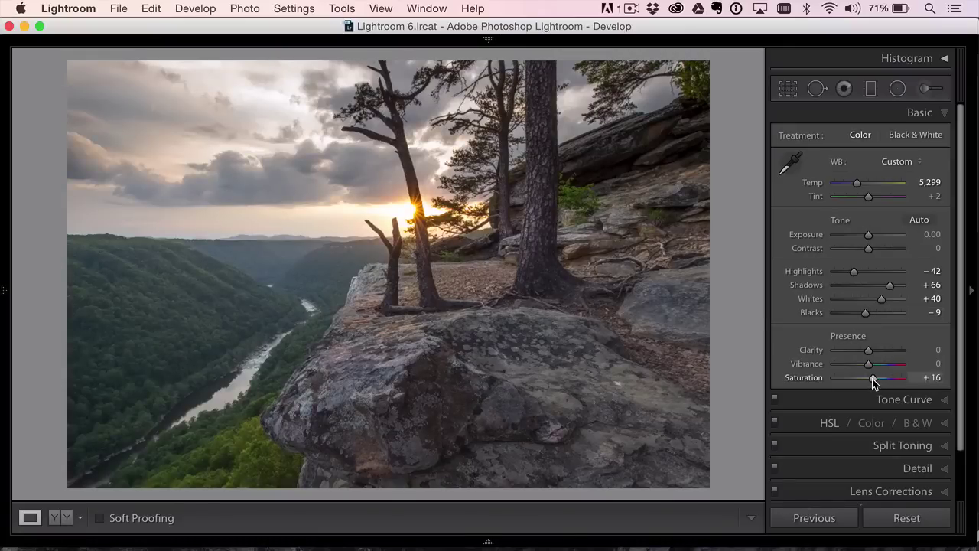
{"action": "left_click_drag", "start_coordinate": [873, 380], "coordinate": [869, 380]}
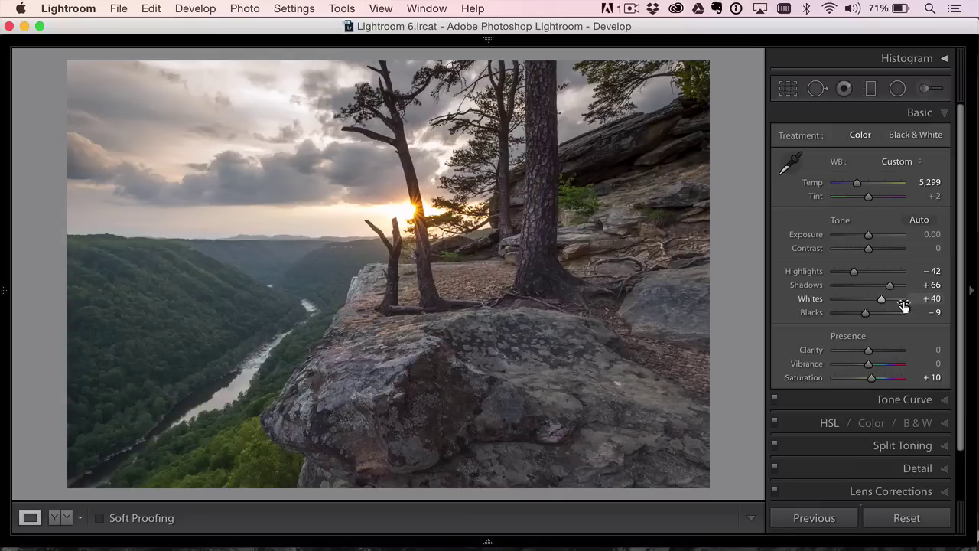
{"action": "scroll", "coordinate": [904, 305], "scroll_direction": "down", "scroll_amount": 1}
{"action": "scroll", "coordinate": [903, 305], "scroll_direction": "down", "scroll_amount": 2}
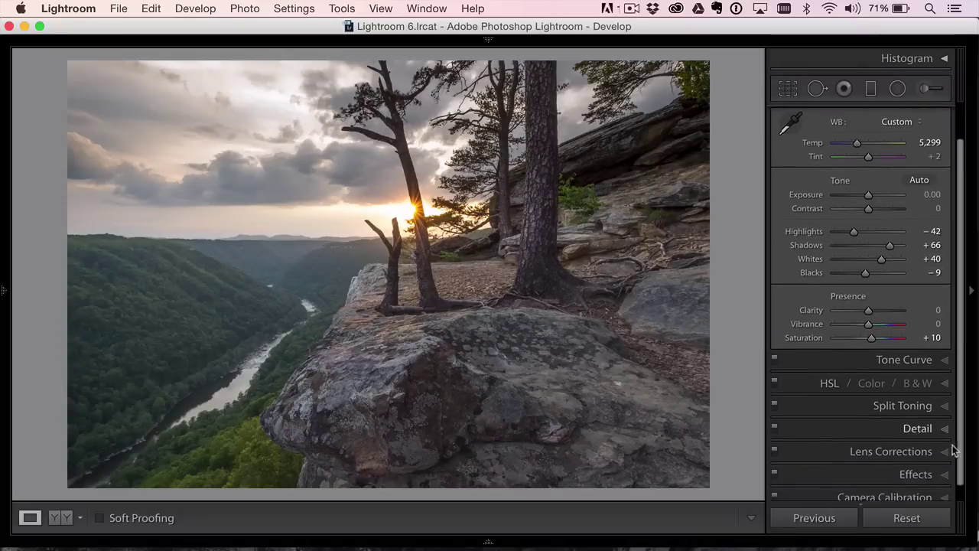
Sharpen the photo at 1:1 to Amount 95, Radius 1.4 and Detail 65, then return to Fit view
{"action": "left_click", "coordinate": [919, 426]}
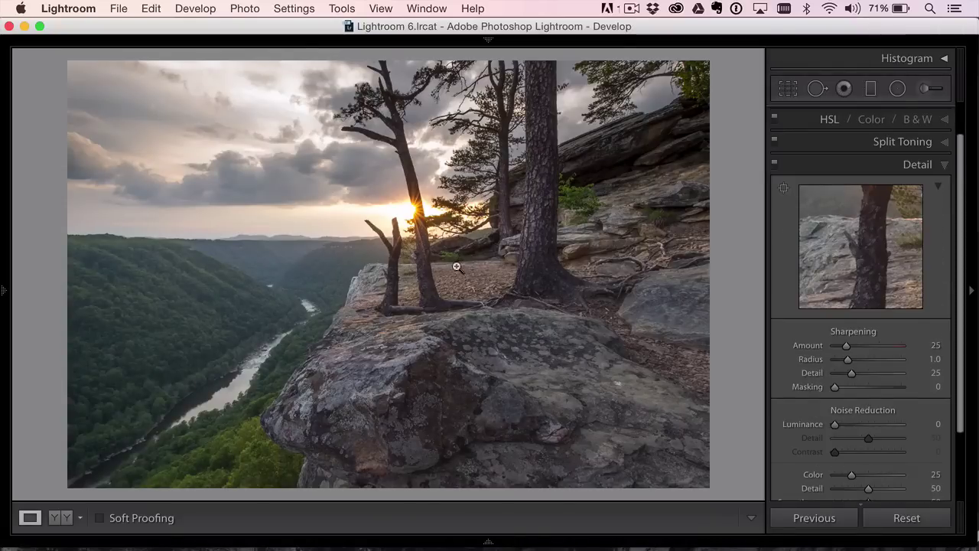
{"action": "left_click", "coordinate": [407, 263]}
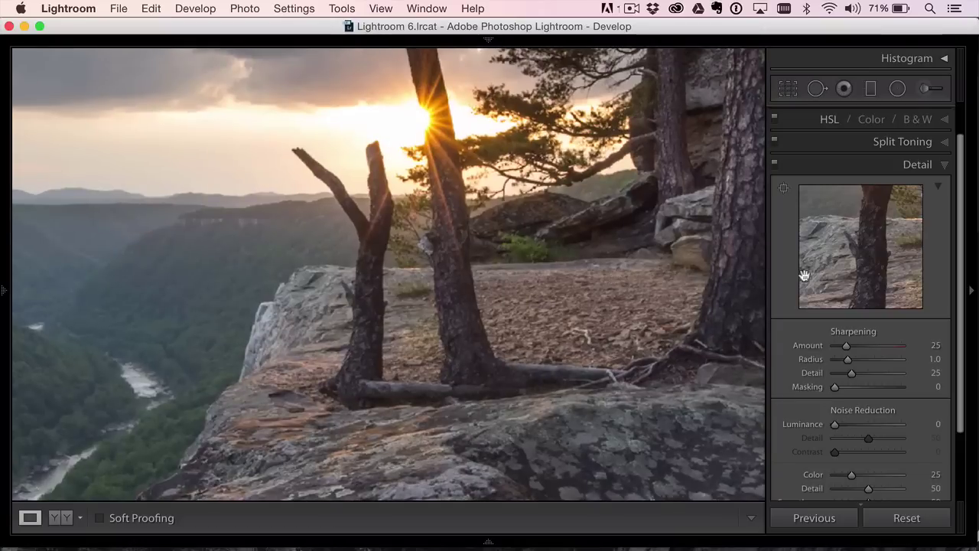
{"action": "left_click_drag", "start_coordinate": [846, 345], "coordinate": [876, 345]}
{"action": "left_click", "coordinate": [857, 359]}
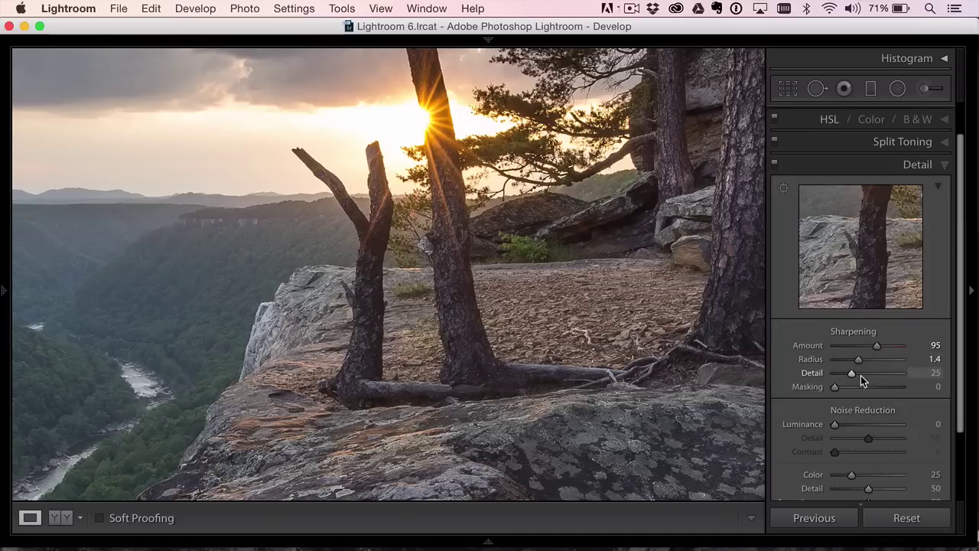
{"action": "mouse_move", "coordinate": [860, 373]}
{"action": "left_mouse_down"}
{"action": "mouse_move", "coordinate": [897, 373]}
{"action": "mouse_move", "coordinate": [876, 375]}
{"action": "left_mouse_up"}
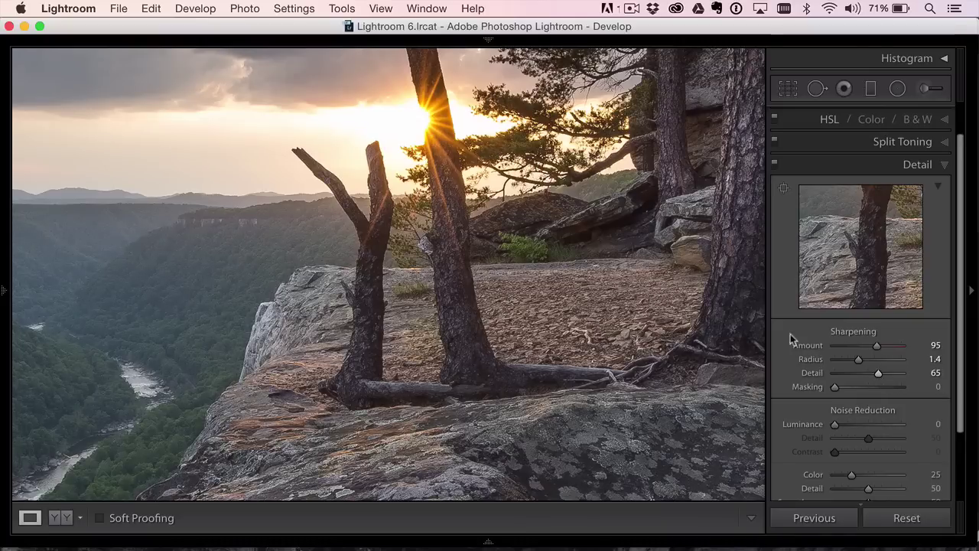
{"action": "left_click", "coordinate": [535, 276]}
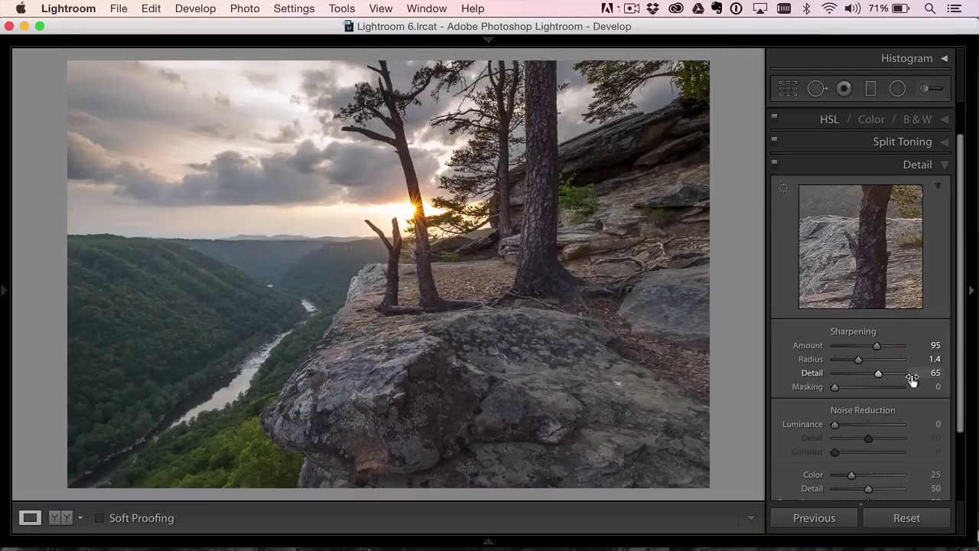
Send a copy of the photo with Lightroom adjustments to Perfect Effects 9 Suite
{"action": "left_click", "coordinate": [245, 8]}
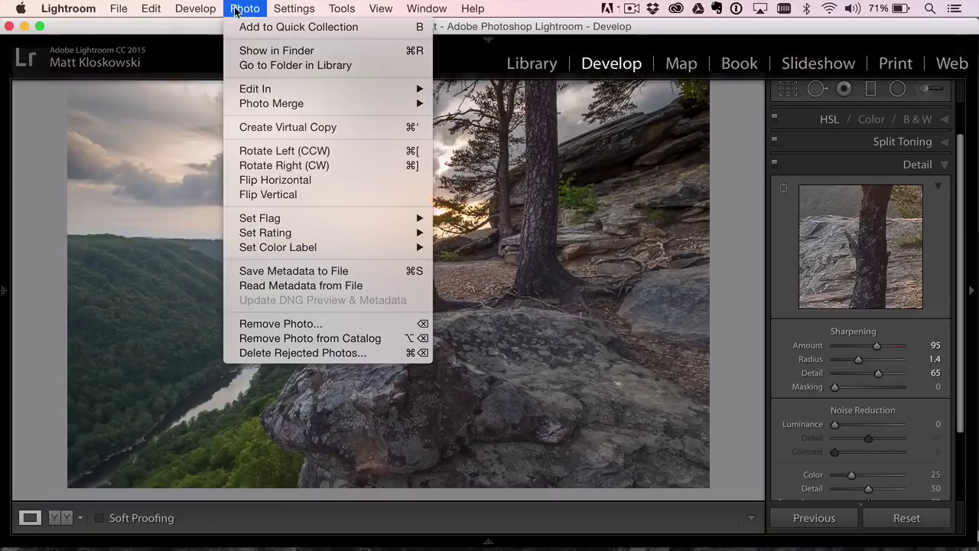
{"action": "mouse_move", "coordinate": [415, 88]}
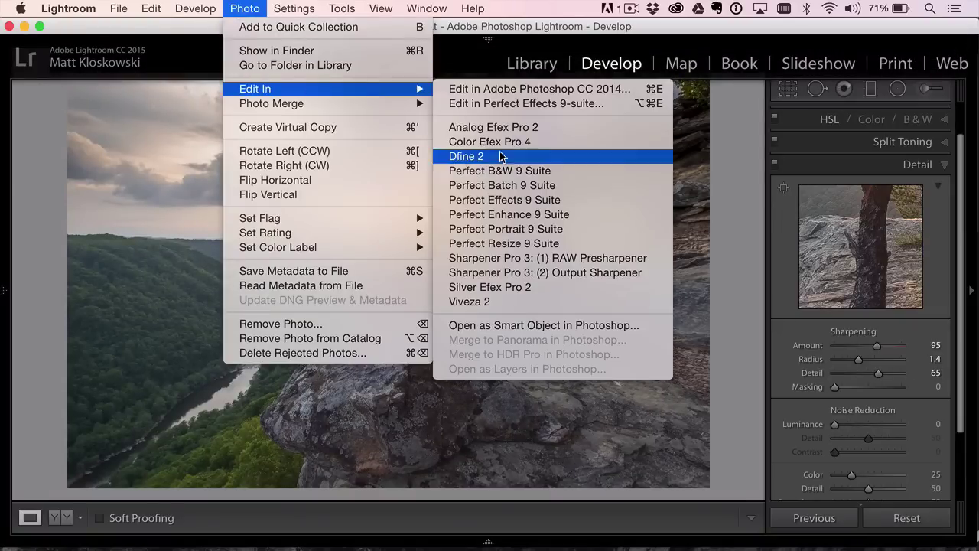
{"action": "left_click", "coordinate": [512, 199]}
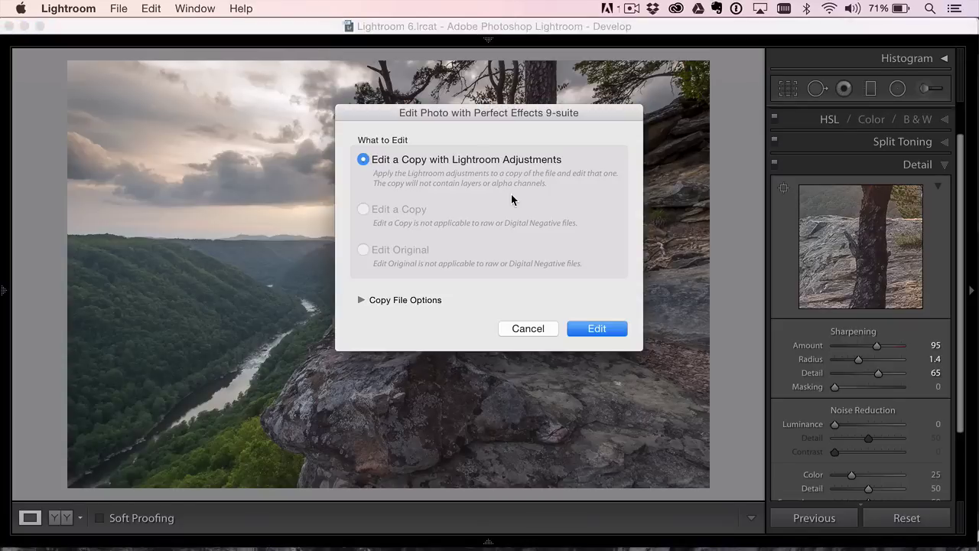
{"action": "left_click", "coordinate": [587, 327]}
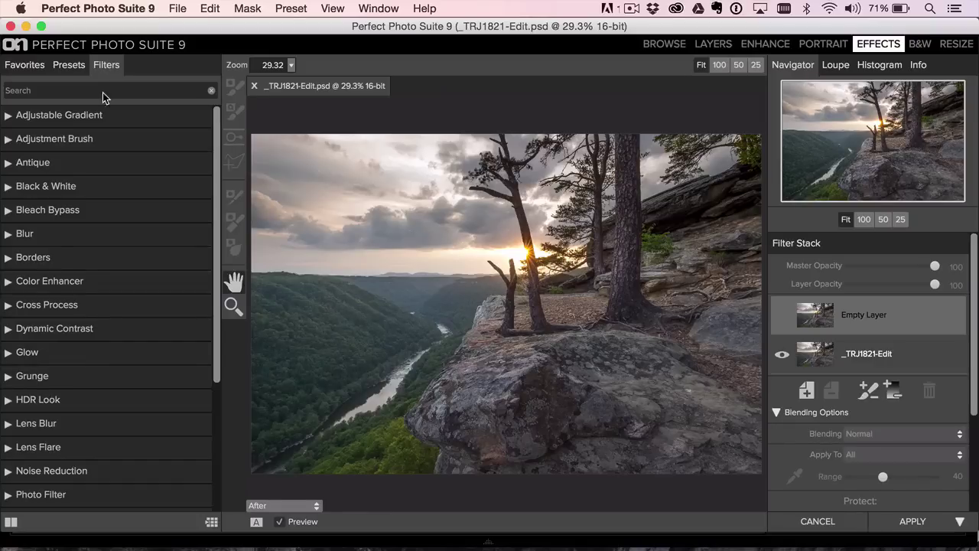
Apply the Landscape preset Golden Hour Enhancer at 78 opacity and add an empty layer above it
{"action": "left_click", "coordinate": [68, 65]}
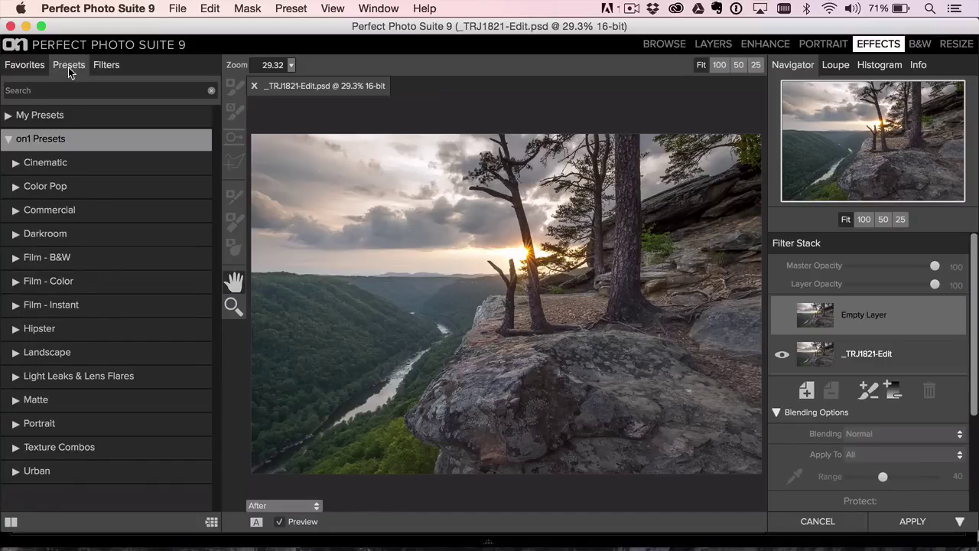
{"action": "left_click", "coordinate": [53, 352]}
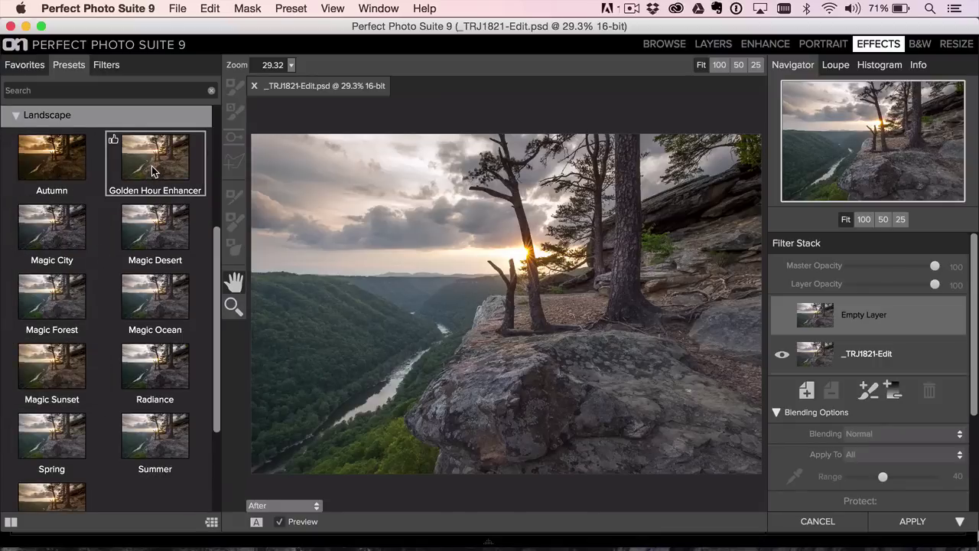
{"action": "left_click", "coordinate": [151, 172]}
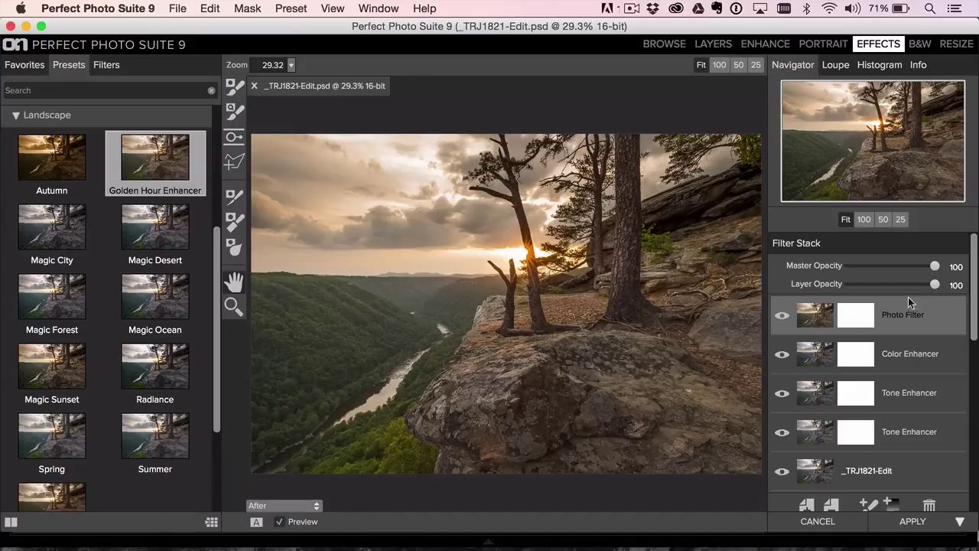
{"action": "left_click_drag", "start_coordinate": [923, 290], "coordinate": [916, 289]}
{"action": "left_click", "coordinate": [808, 506]}
{"action": "left_click", "coordinate": [106, 66]}
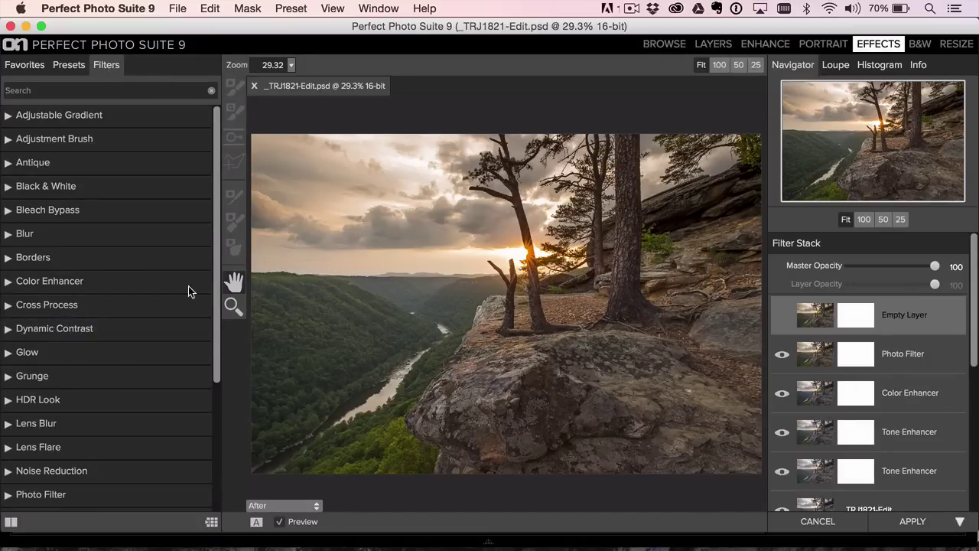
Add the Big Softy vignette at 65 opacity and apply the edit back to Lightroom
{"action": "scroll", "coordinate": [118, 286], "scroll_direction": "down", "scroll_amount": 5}
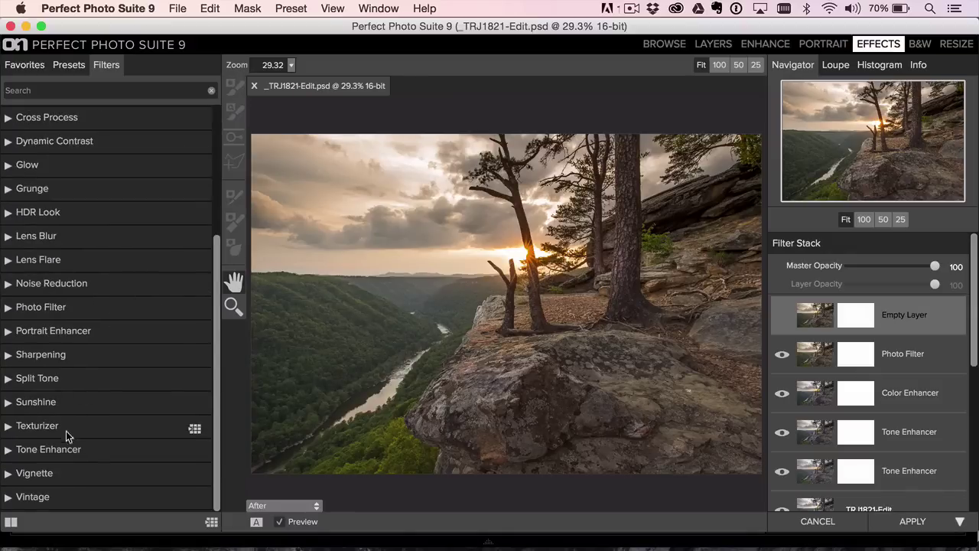
{"action": "left_click", "coordinate": [57, 471]}
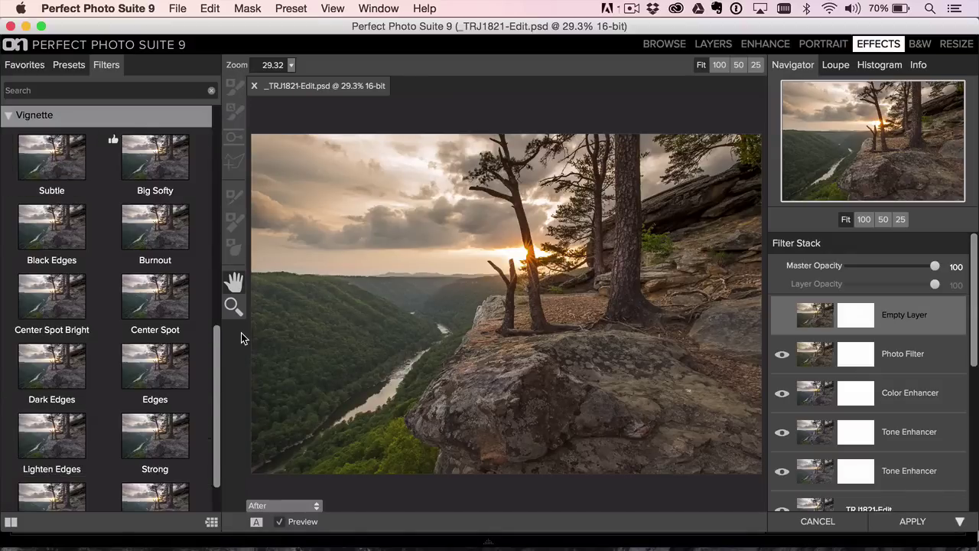
{"action": "left_click", "coordinate": [155, 167]}
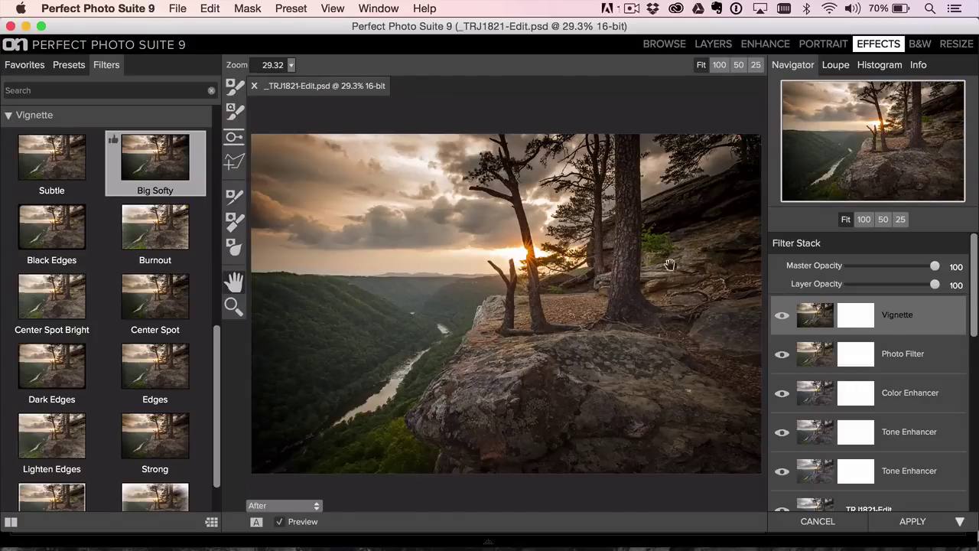
{"action": "left_click_drag", "start_coordinate": [930, 287], "coordinate": [906, 287]}
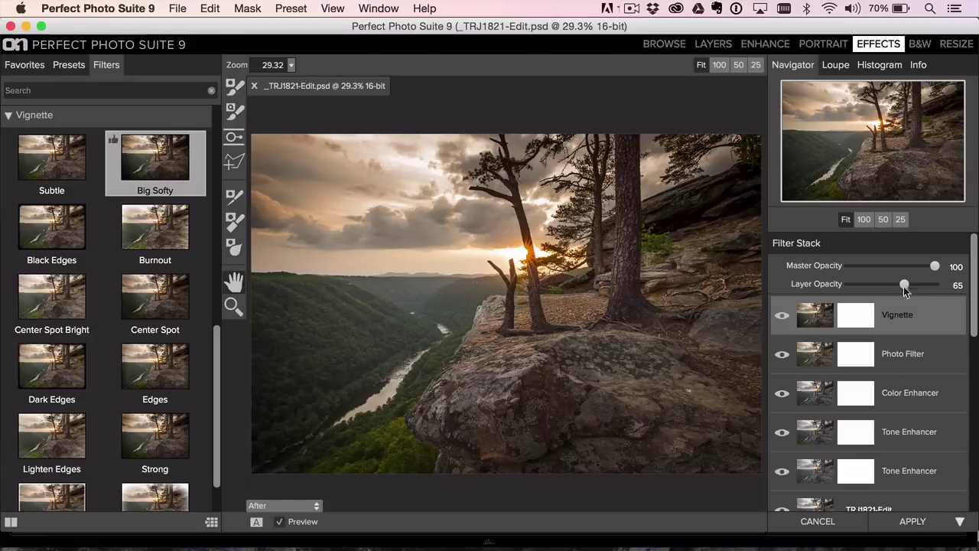
{"action": "left_click", "coordinate": [911, 521]}
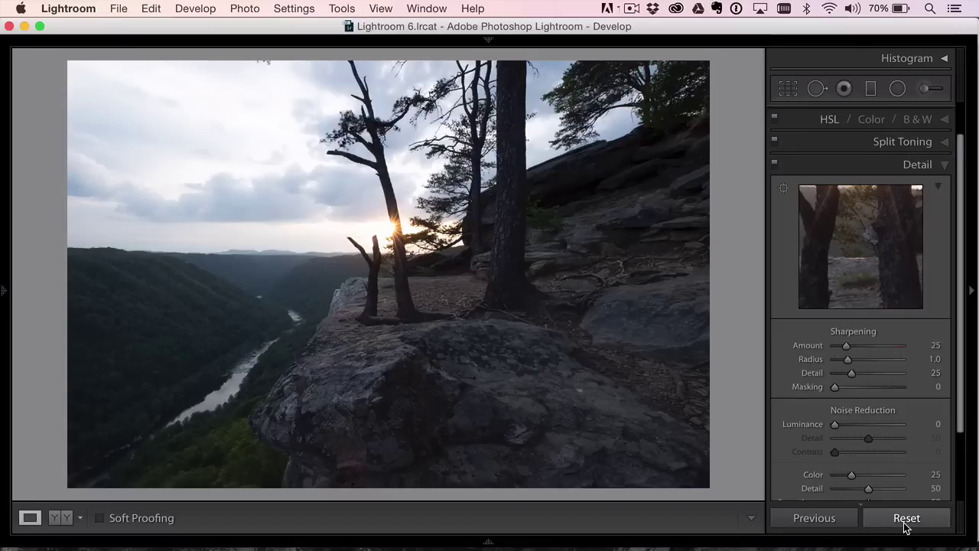
View the sunset photo against a dark backdrop, restore the panels, and advance to _MG_3358.CR2
{"action": "key", "text": "Tab"}
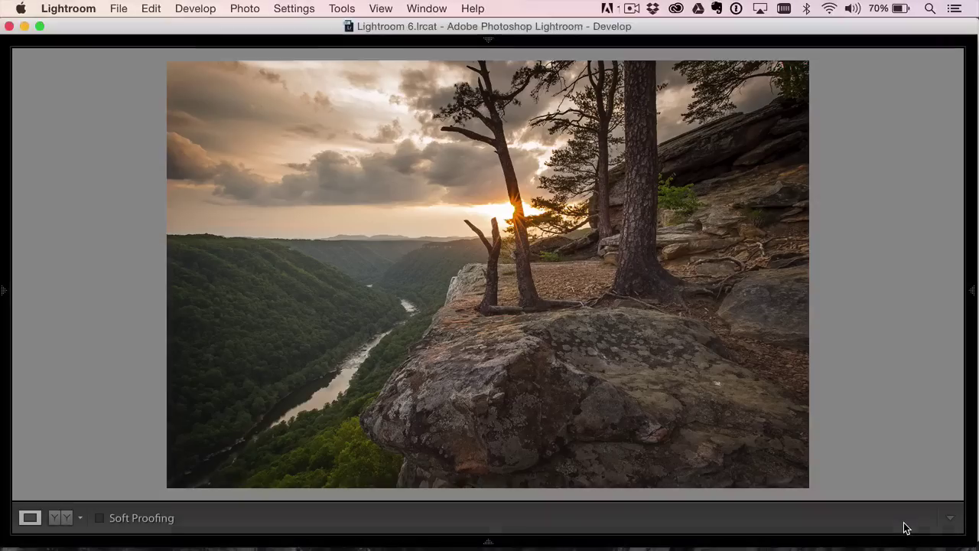
{"action": "mouse_move", "coordinate": [622, 542]}
{"action": "key", "text": "shift+Tab"}
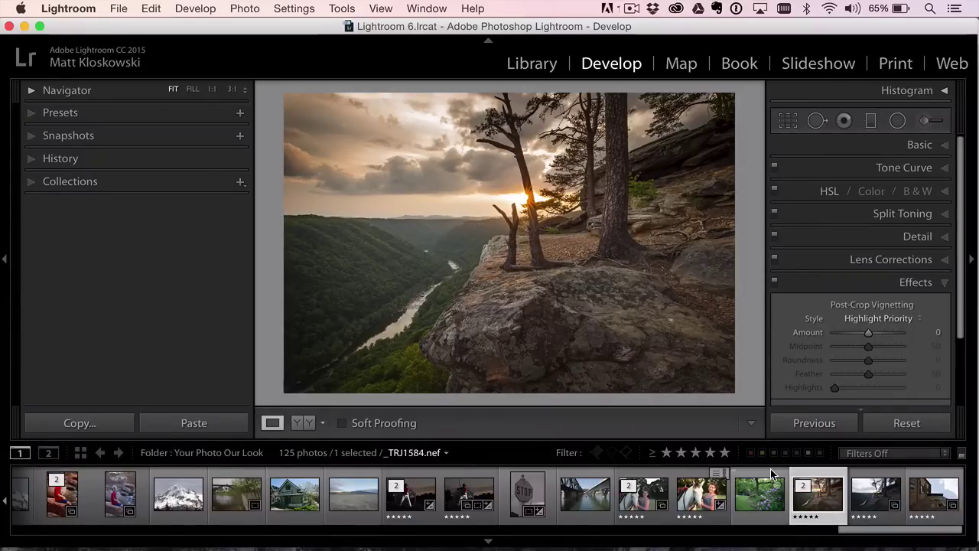
{"action": "key", "text": "Right"}
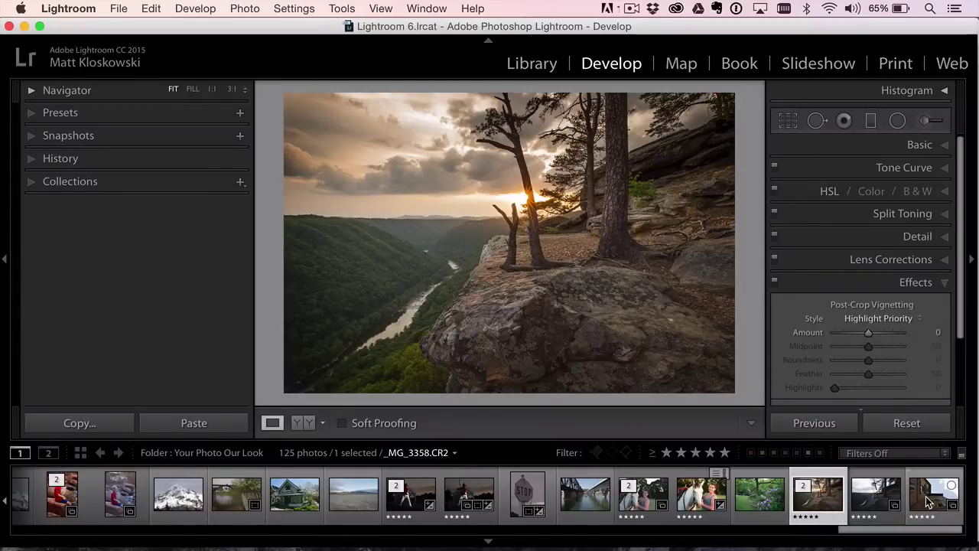
{"action": "key", "text": "Right"}
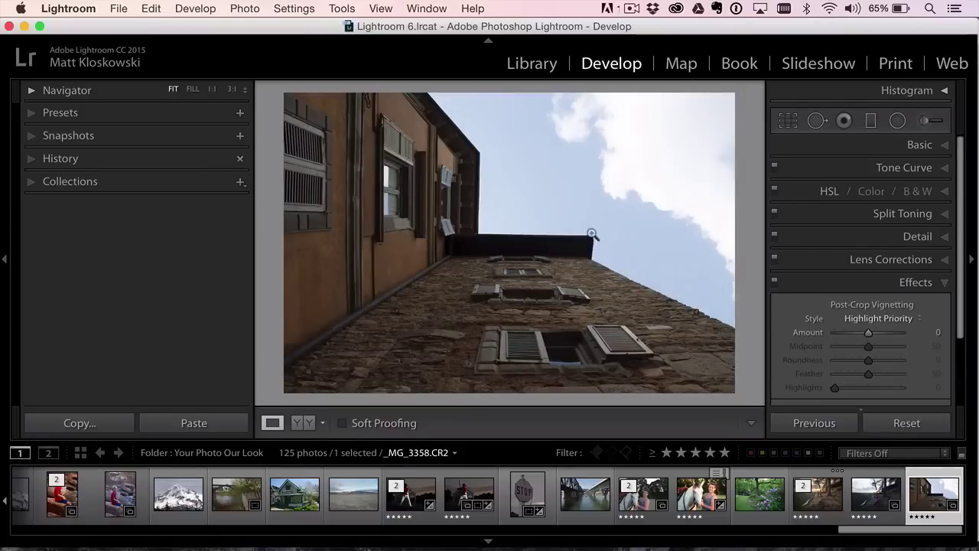